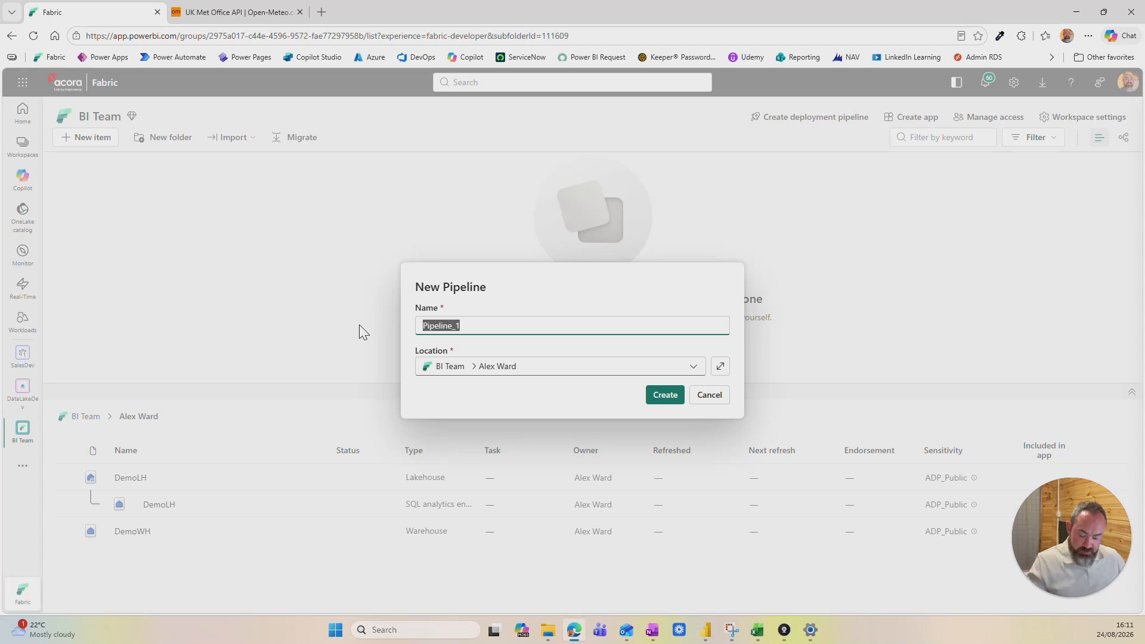
- Create the new pipeline under the name ScheduledTest
text(Schedule)
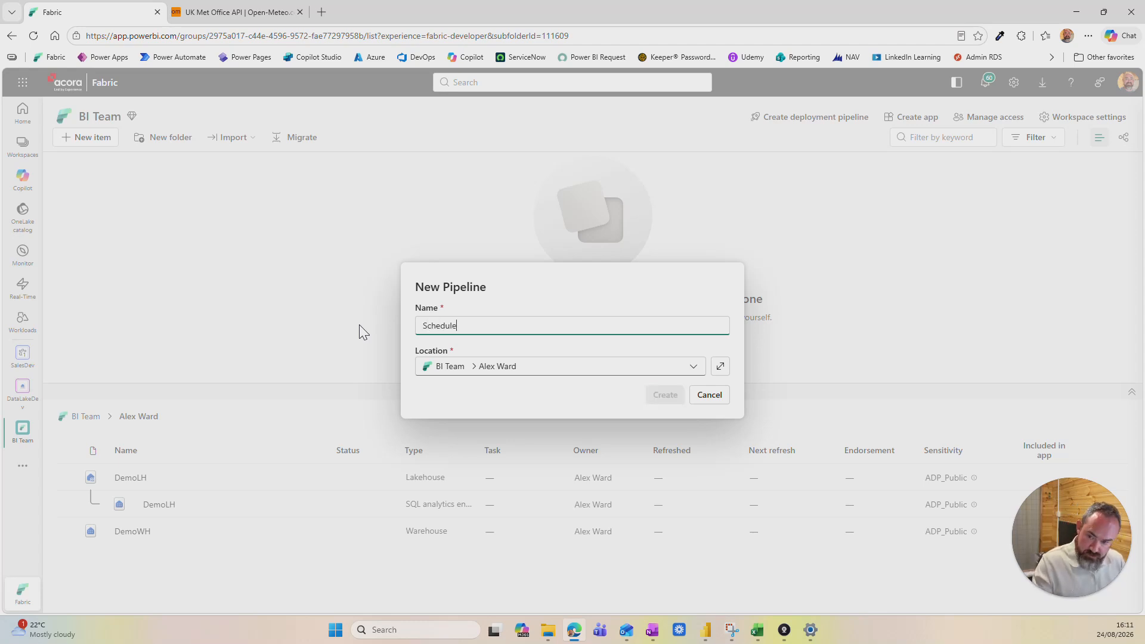
text(dTest)
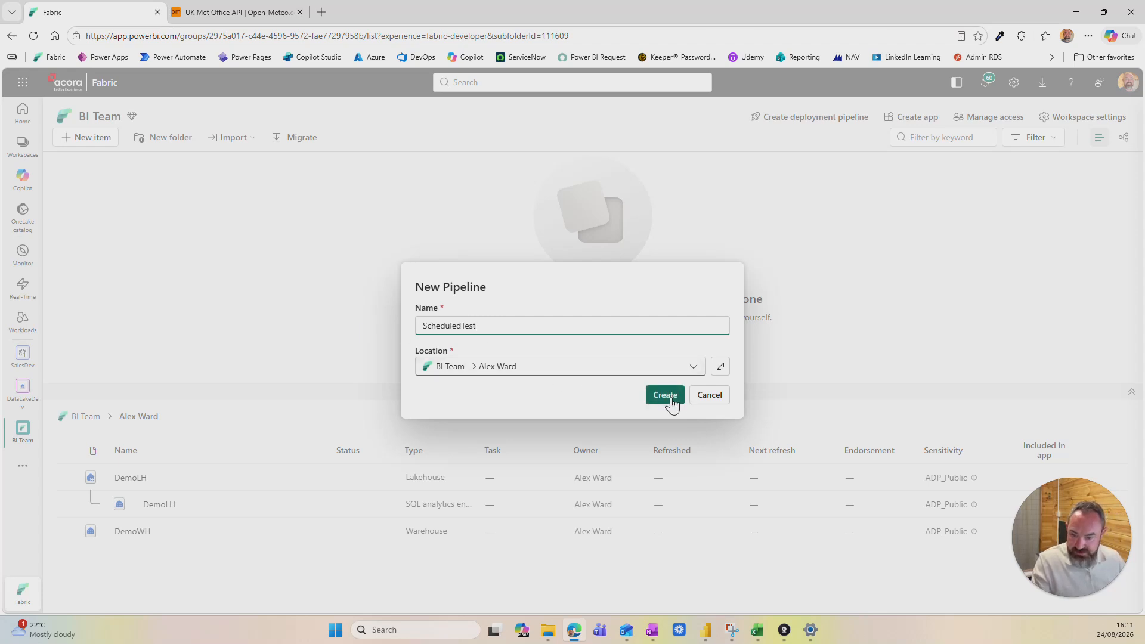
click(666, 395)
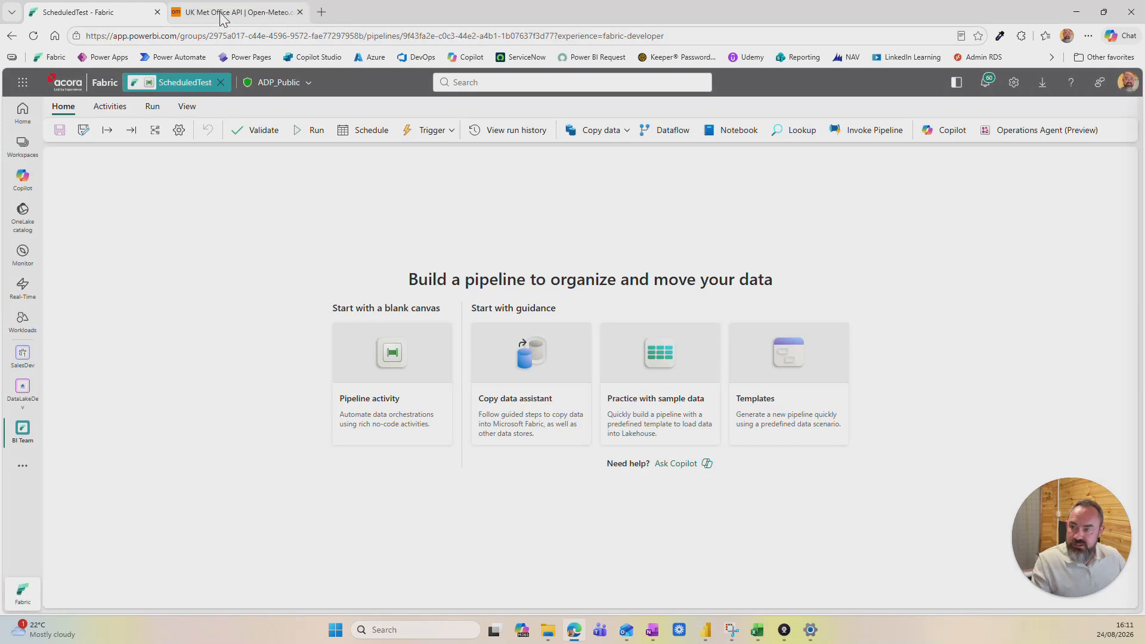
- Switch to the Open-Meteo UK Met Office API page and examine its location, forecast time, weather variable and data source sections
click(222, 14)
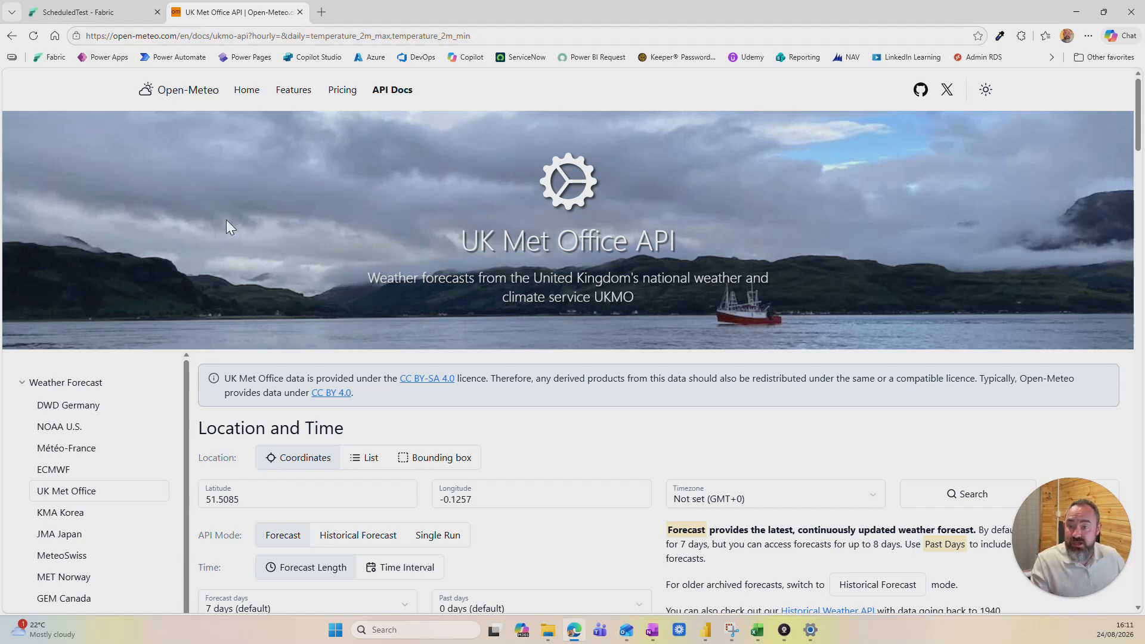
scroll(128, 289, down, 3)
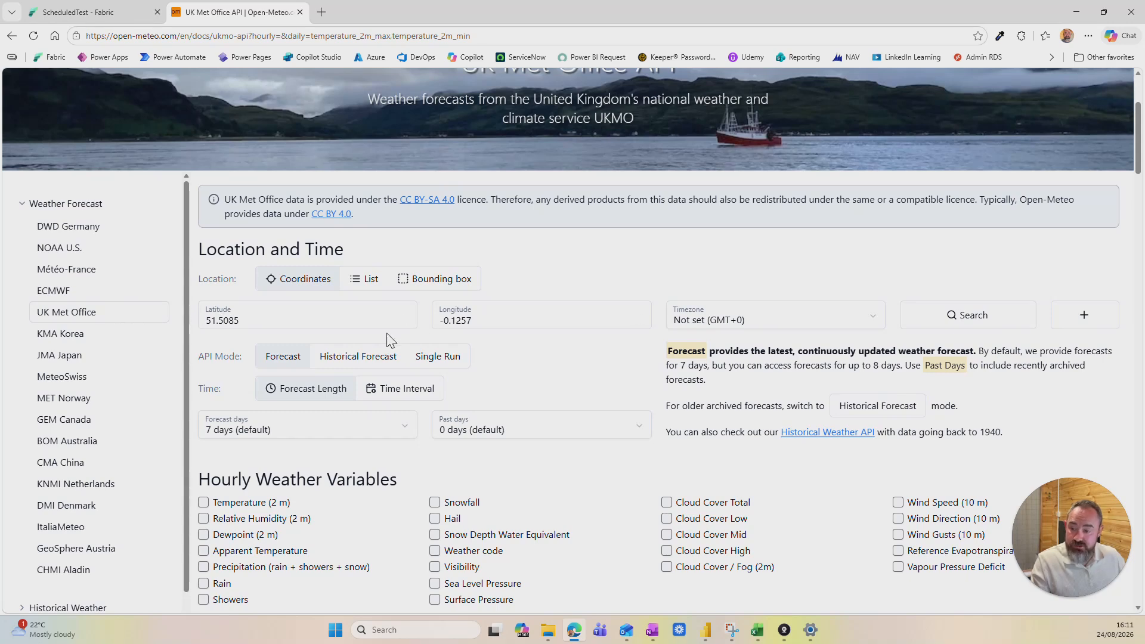
scroll(389, 337, down, 2)
scroll(370, 338, down, 1)
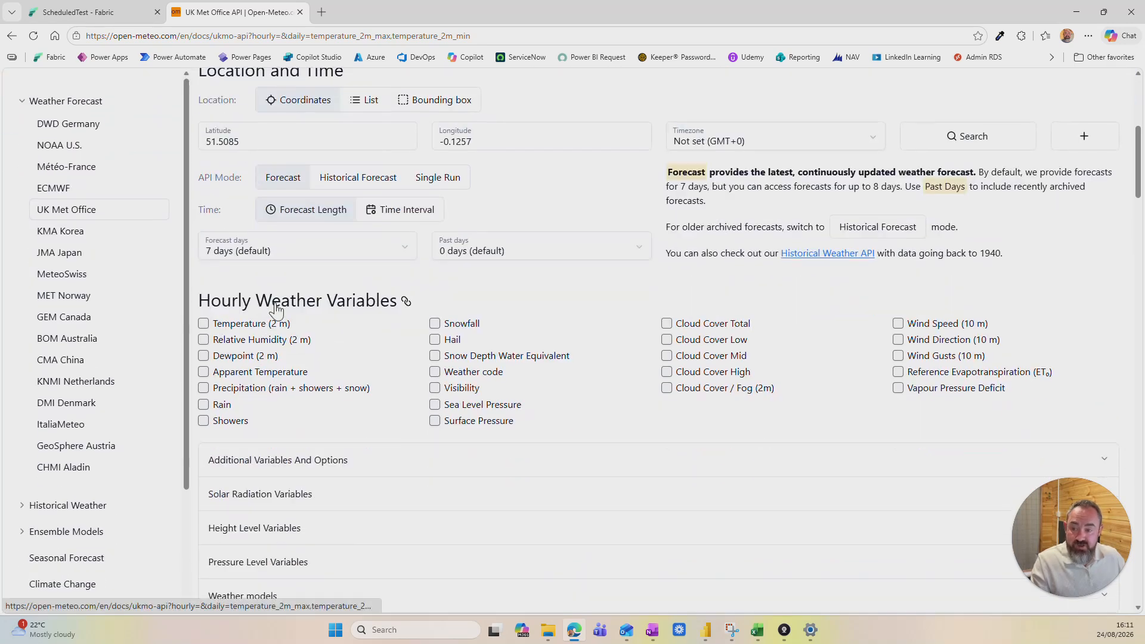
scroll(283, 286, up, 2)
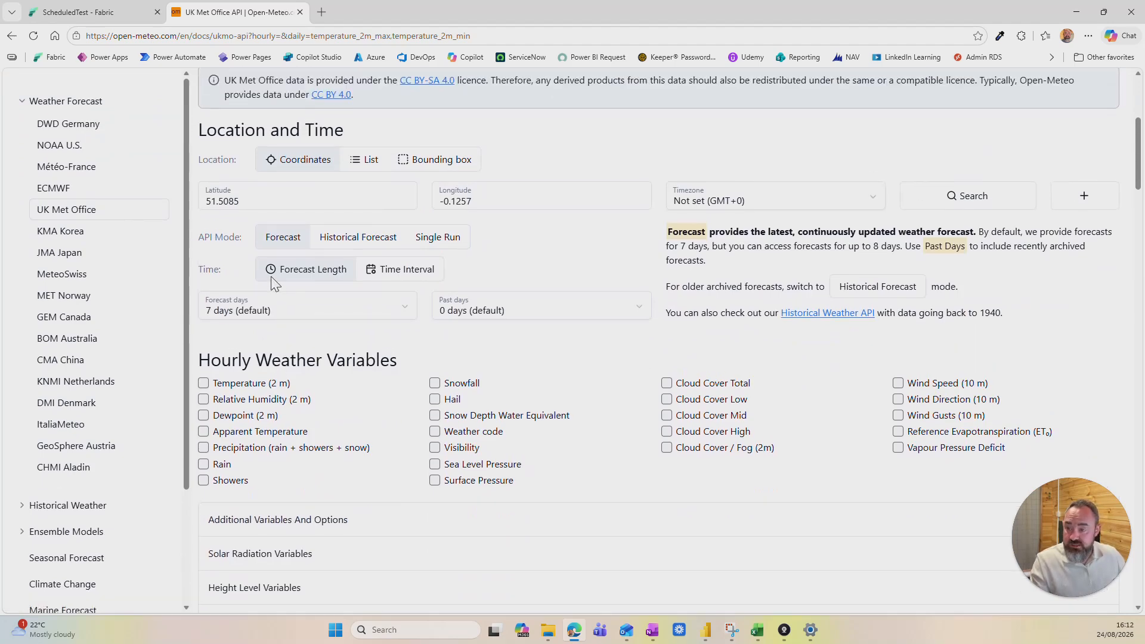
scroll(272, 283, down, 2)
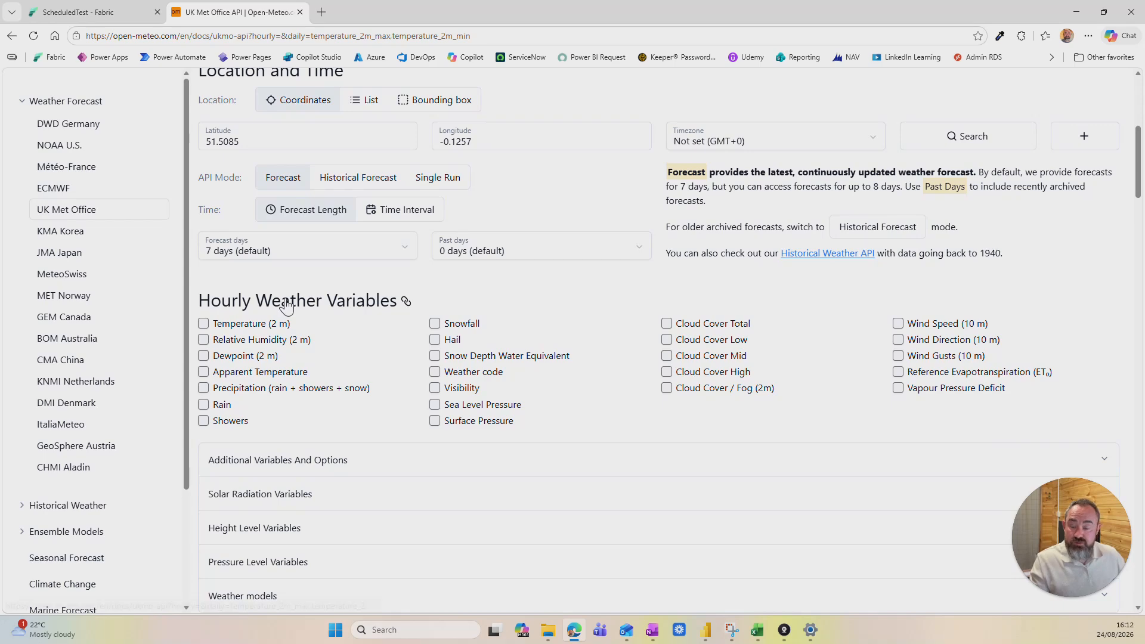
scroll(280, 292, down, 5)
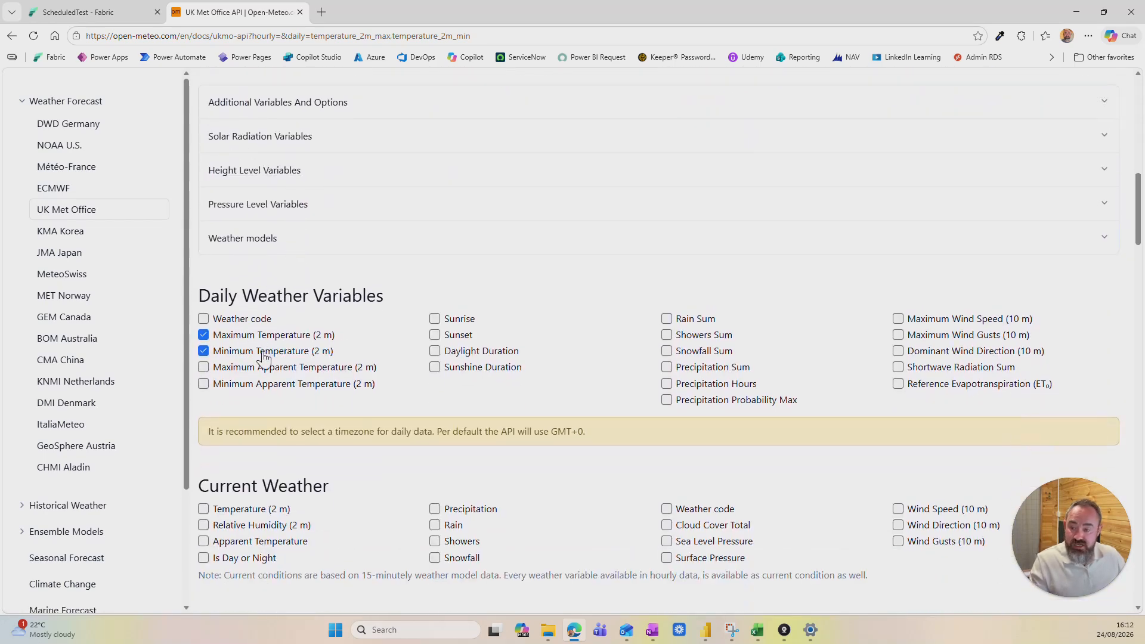
scroll(279, 337, down, 2)
scroll(280, 345, down, 12)
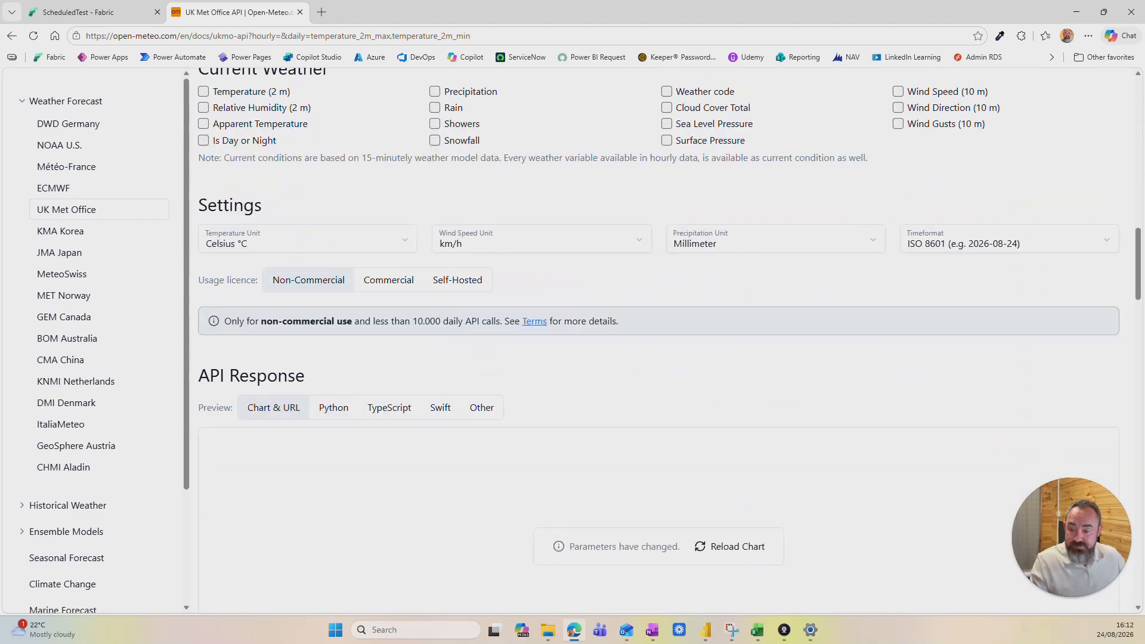
scroll(303, 318, down, 15)
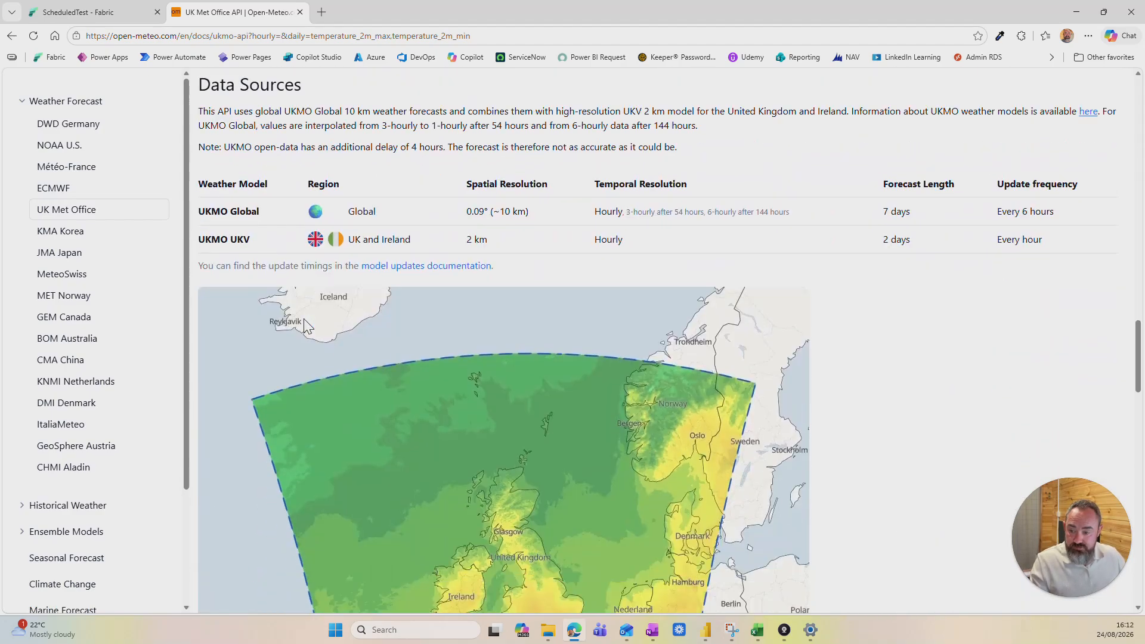
- Copy the generated API URL from the API Response section of the UK Met Office page
scroll(303, 318, up, 12)
scroll(662, 340, up, 7)
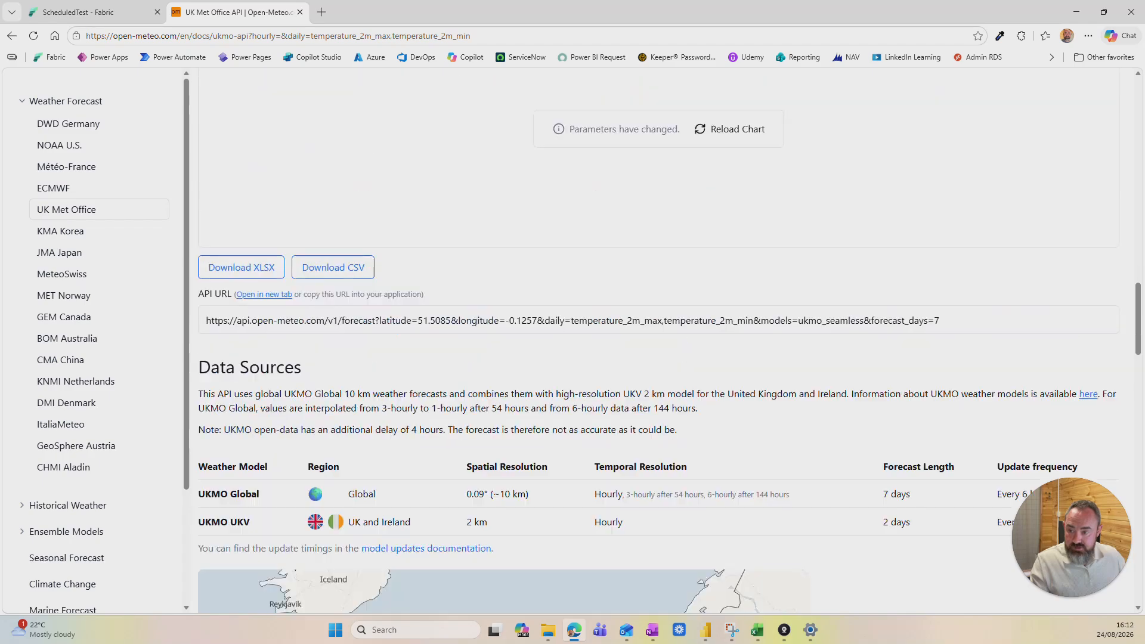
mouse_move(659, 439)
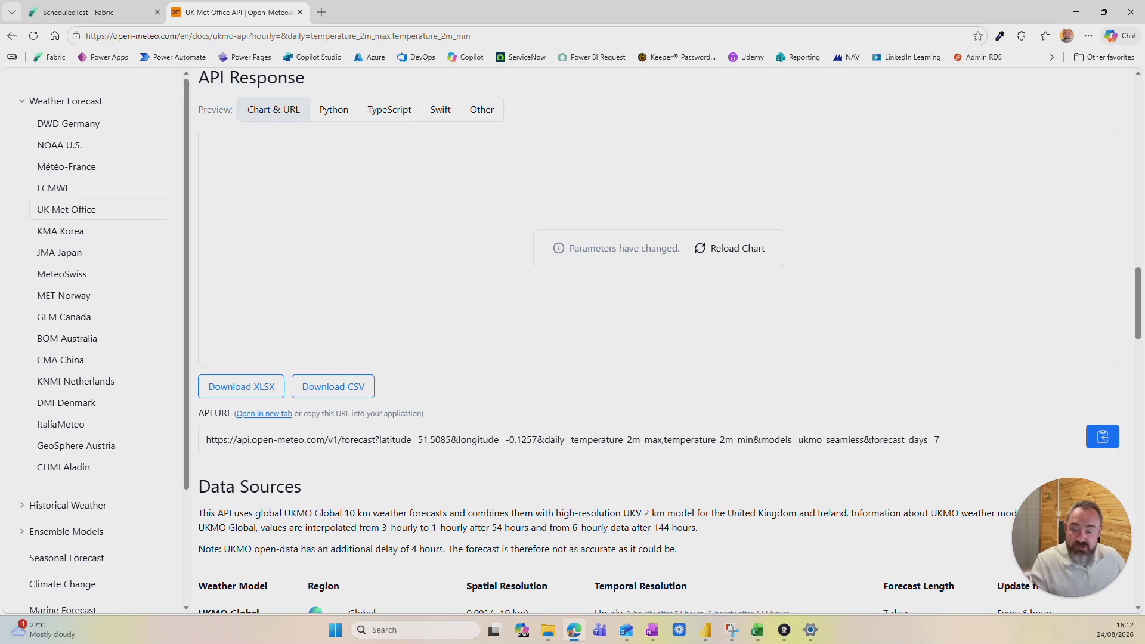
click(1103, 436)
- Back in the Fabric pipeline, add a Copy data activity and name it WeatherAPI
click(101, 16)
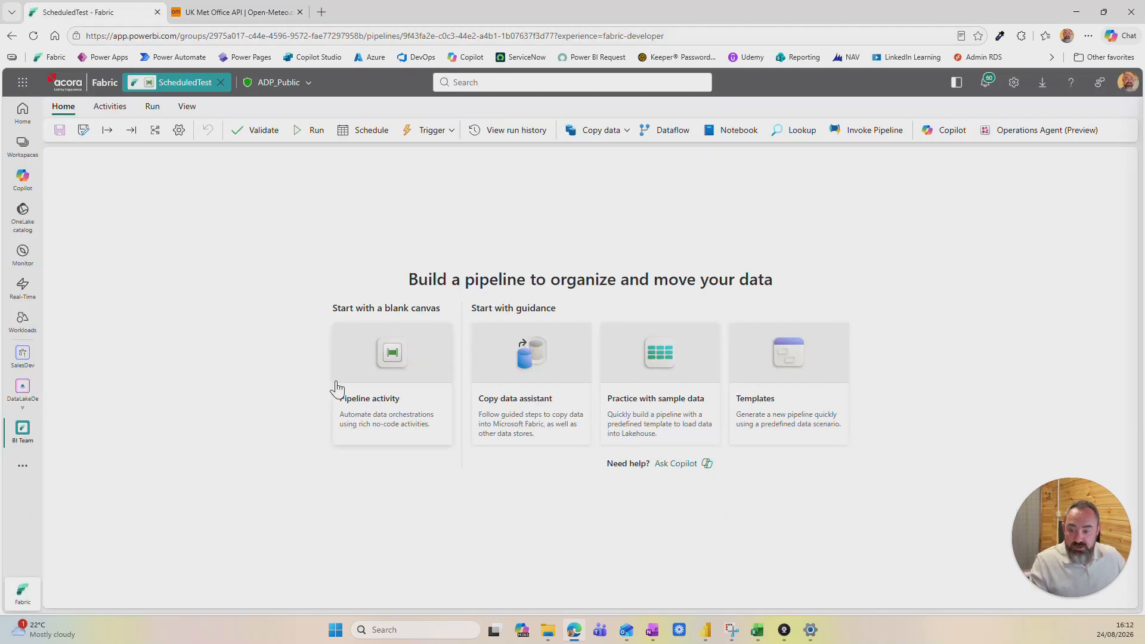
click(371, 368)
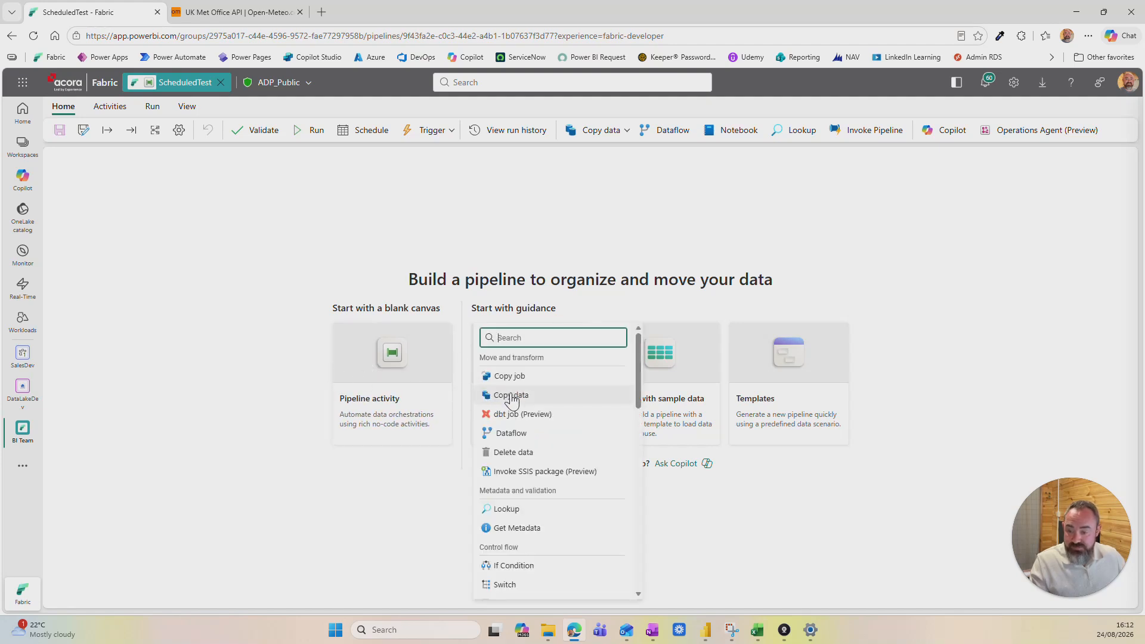
click(511, 396)
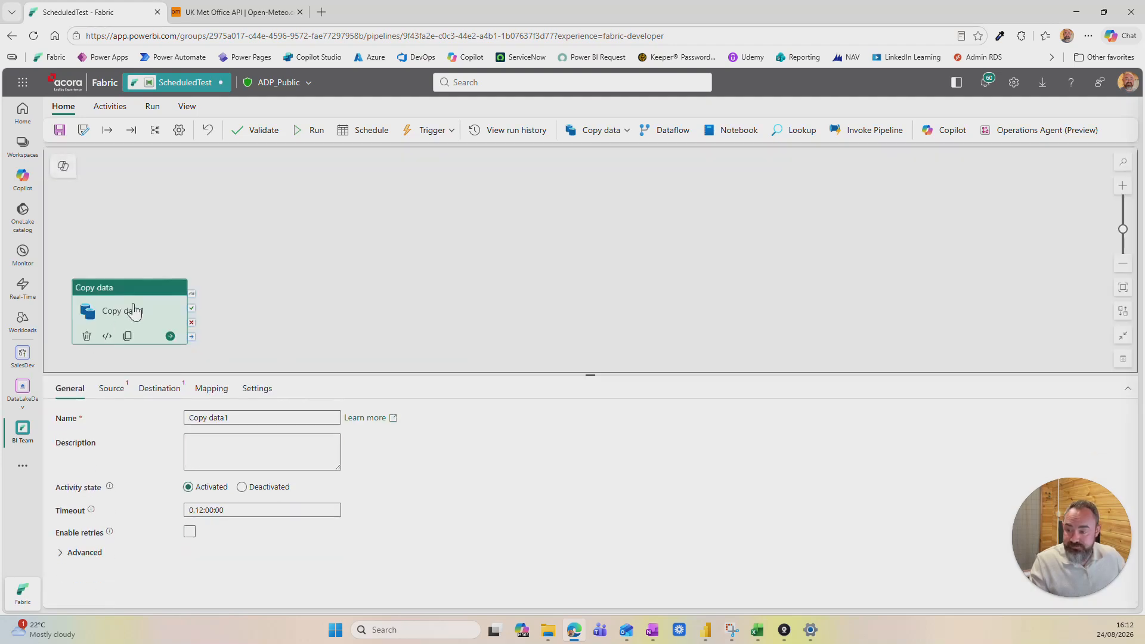
double_click(218, 418)
key(ctrl+a)
text(W)
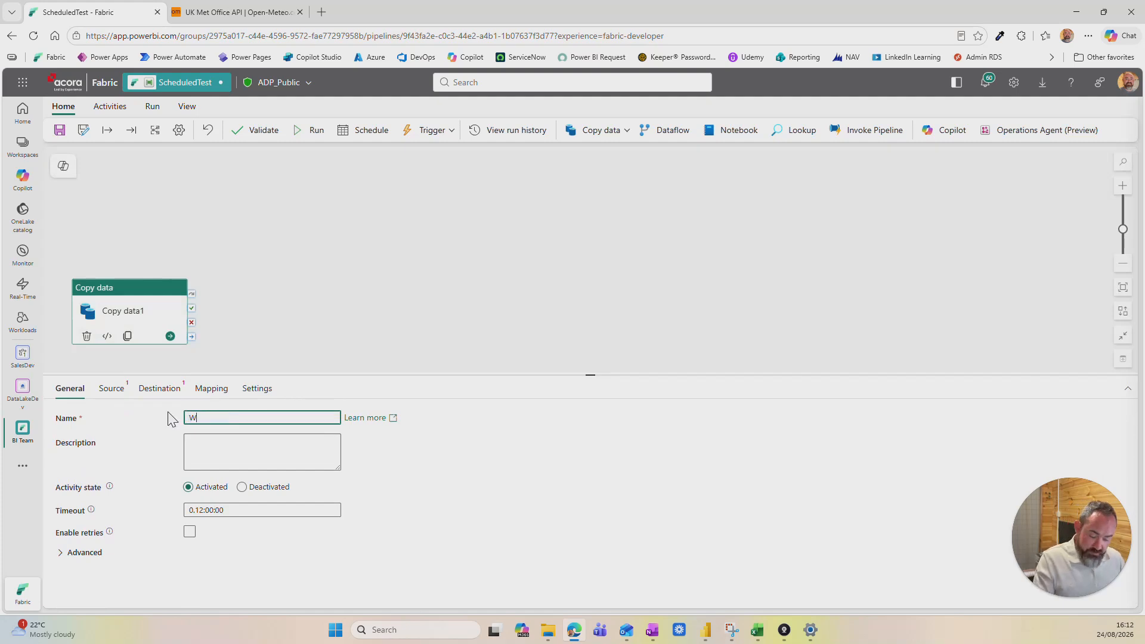
text(eatherAPI)
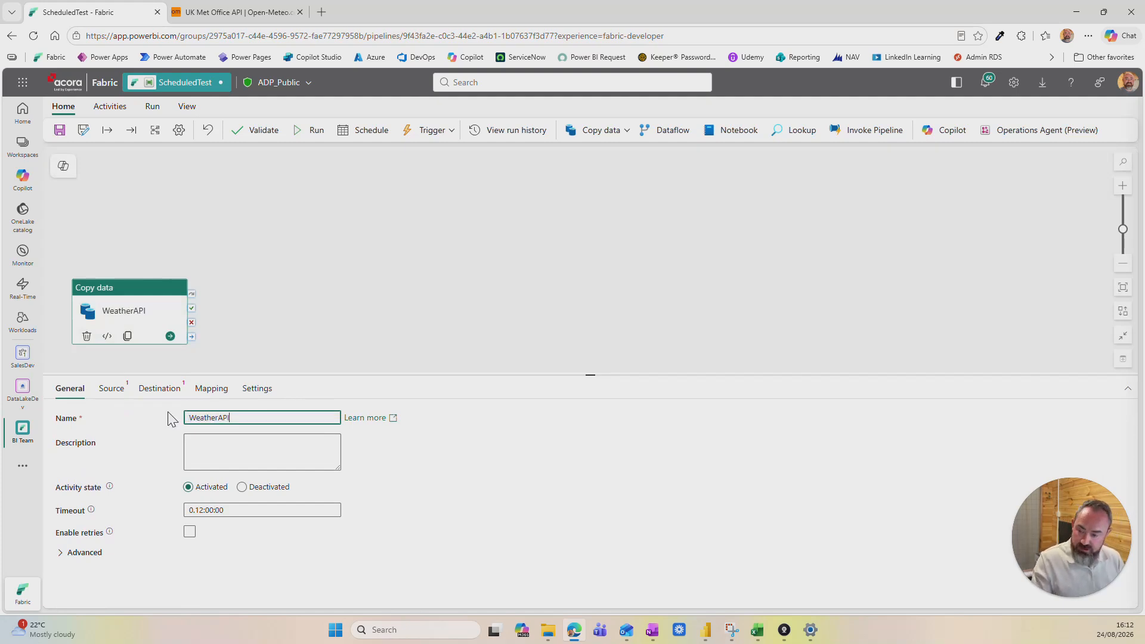
- Add a String pipeline parameter lat with the default value 51.5085, copied from the latitude on the Open-Meteo page
click(249, 334)
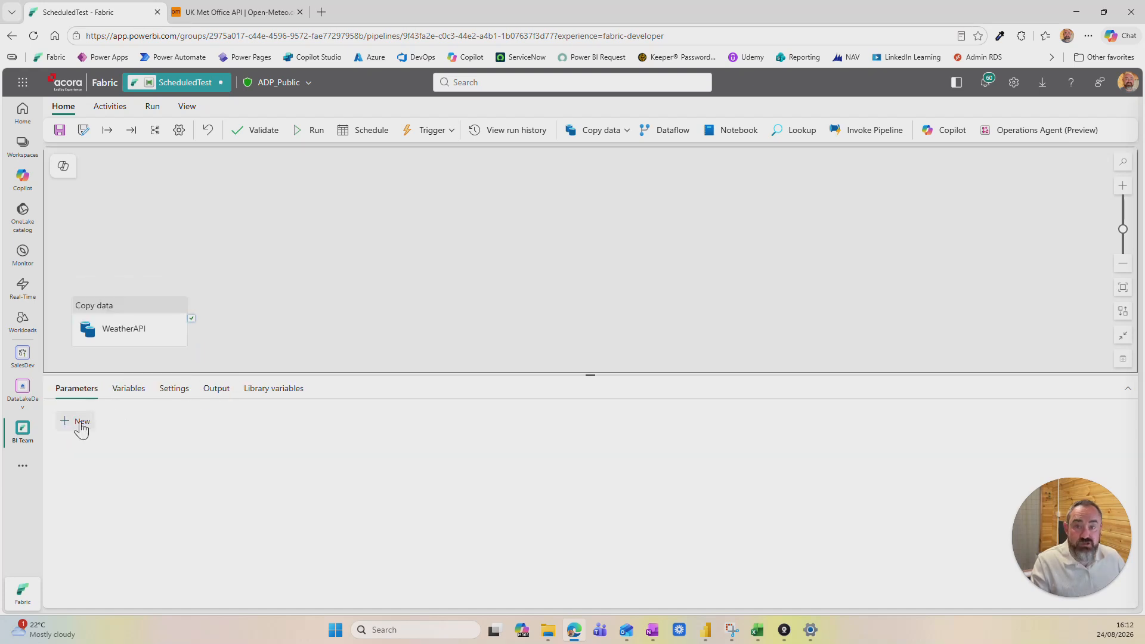
click(81, 423)
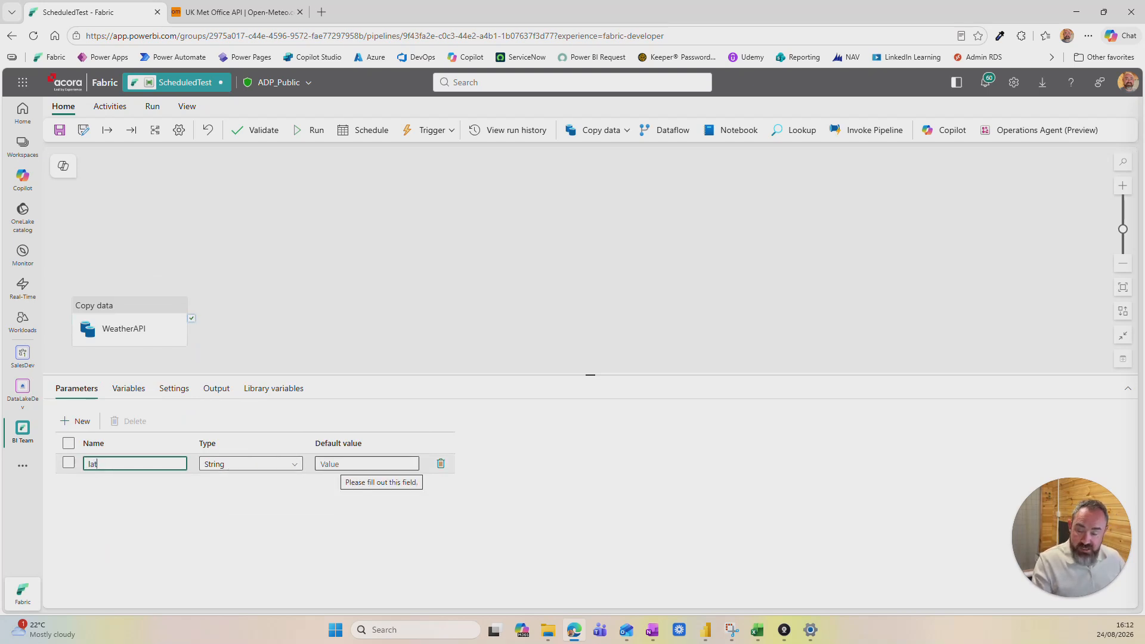
click(340, 464)
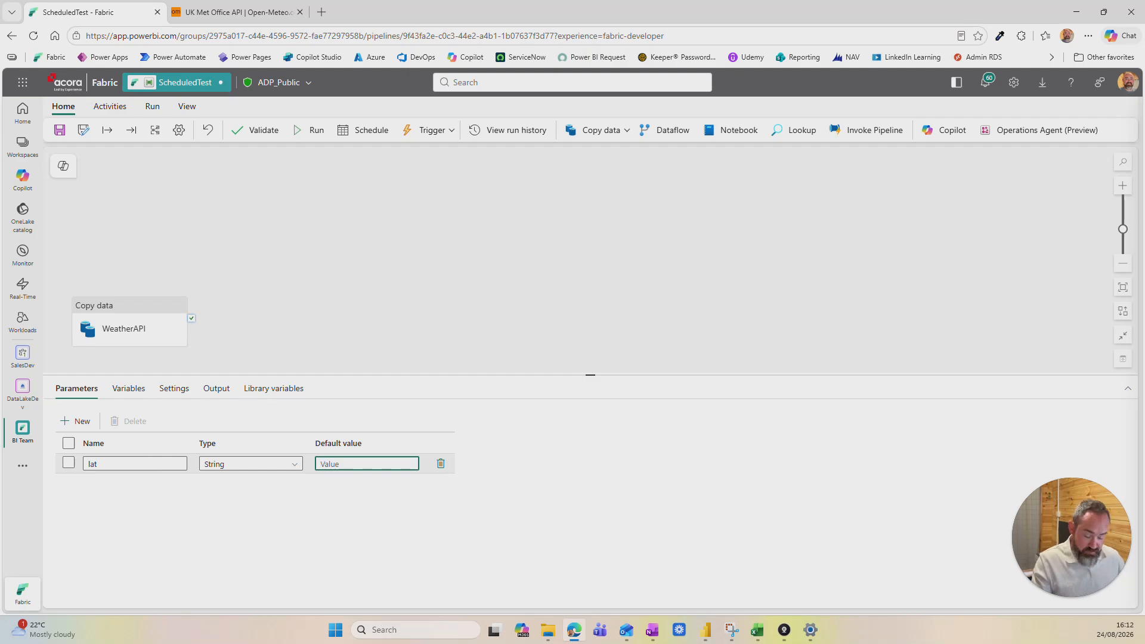
click(233, 12)
scroll(328, 360, up, 5)
scroll(328, 359, up, 20)
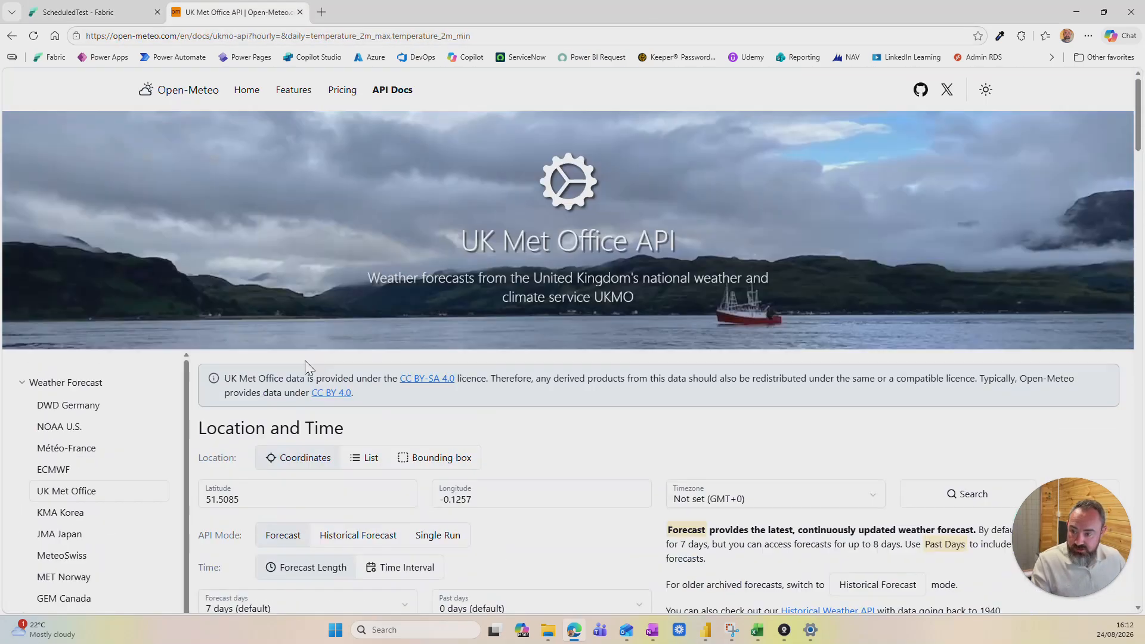
scroll(280, 342, down, 3)
drag(239, 320, 169, 326)
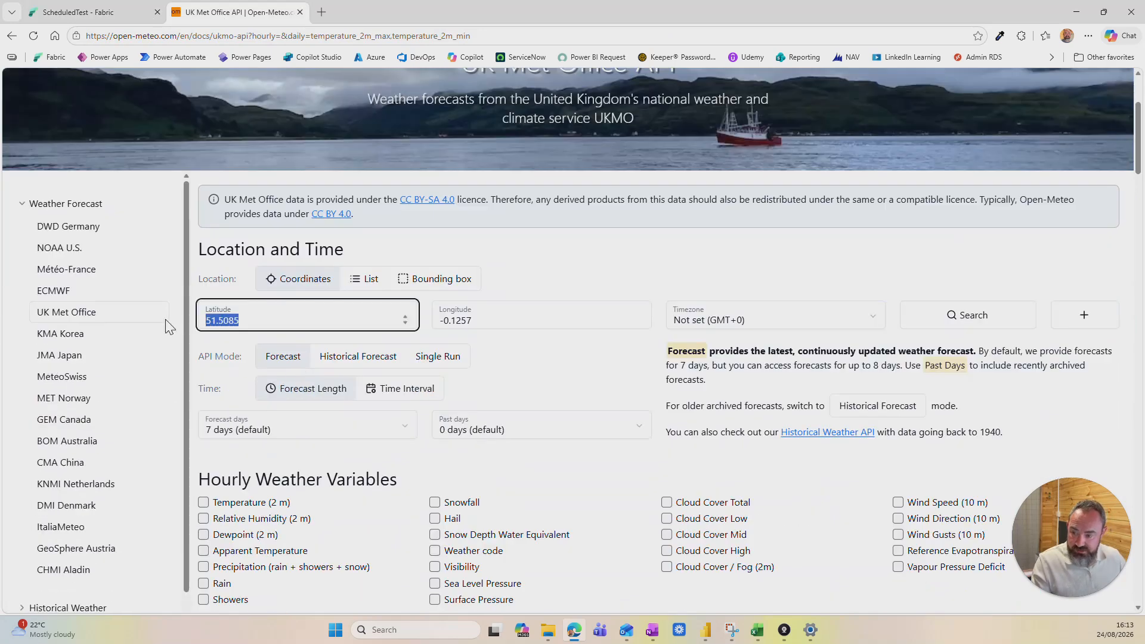
click(95, 12)
key(ctrl+v)
- Add a String pipeline parameter long with the default value -0.1257, copied from the longitude on the Open-Meteo page
click(74, 421)
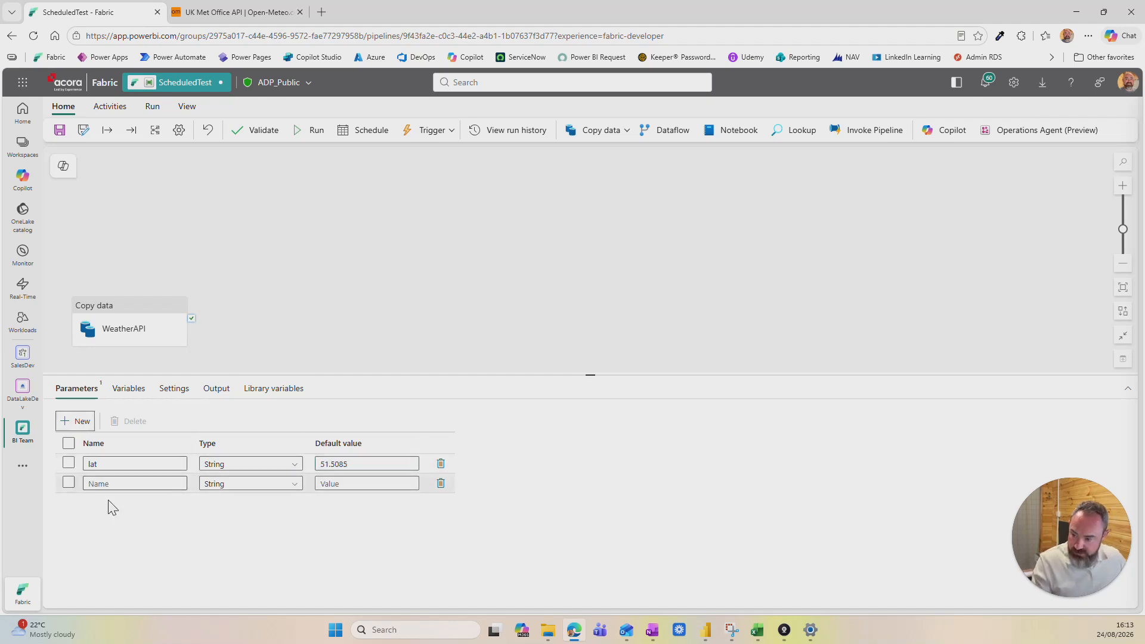
click(134, 483)
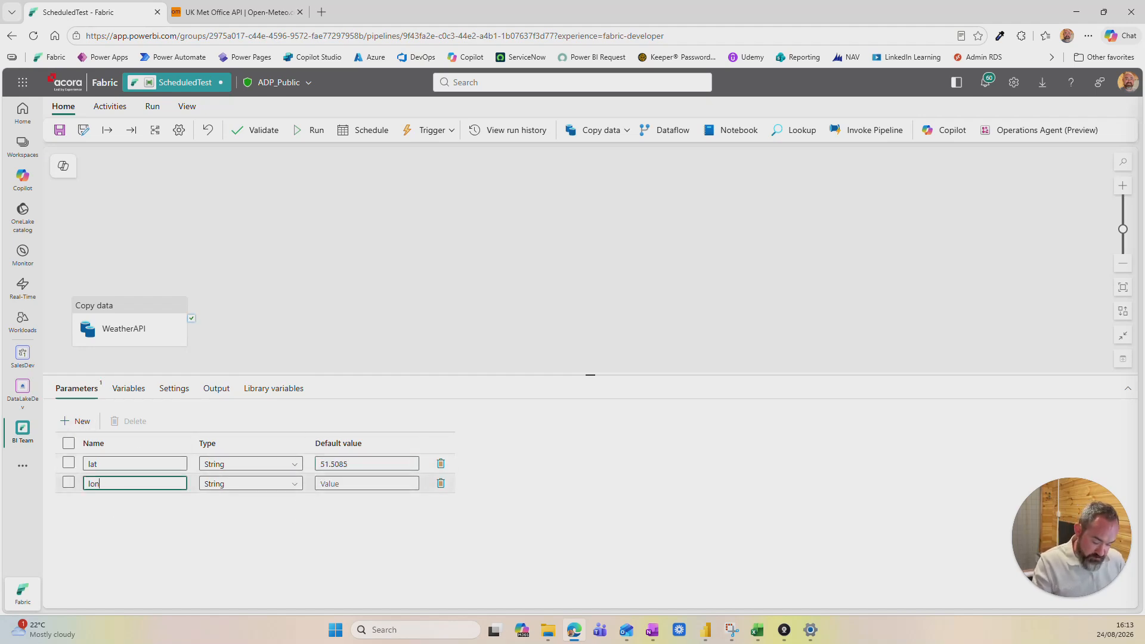
click(358, 484)
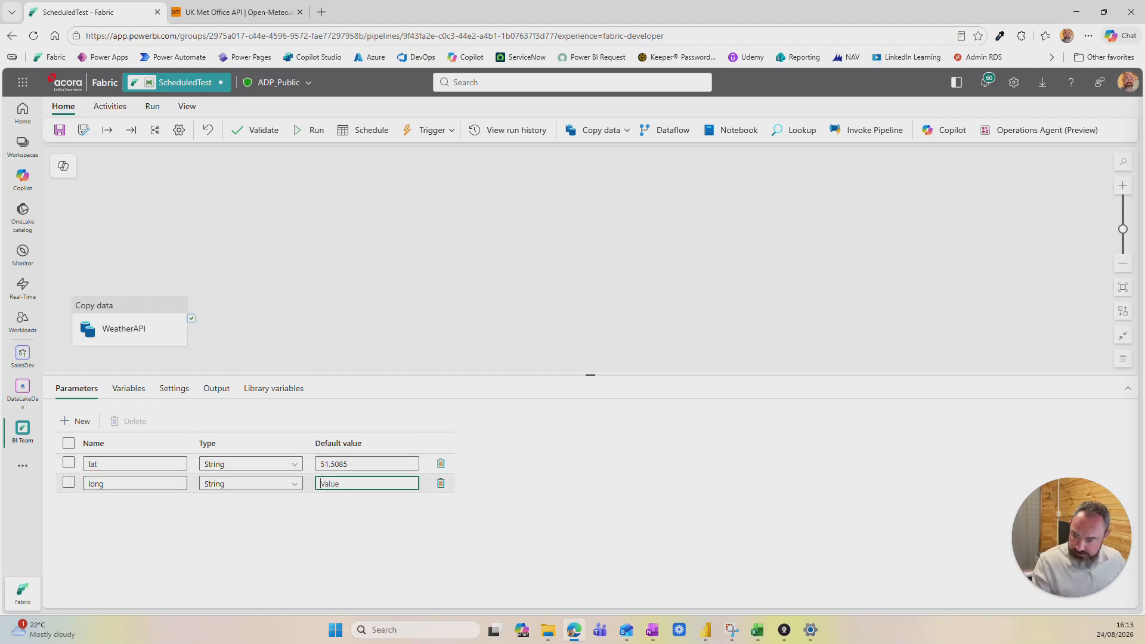
click(224, 13)
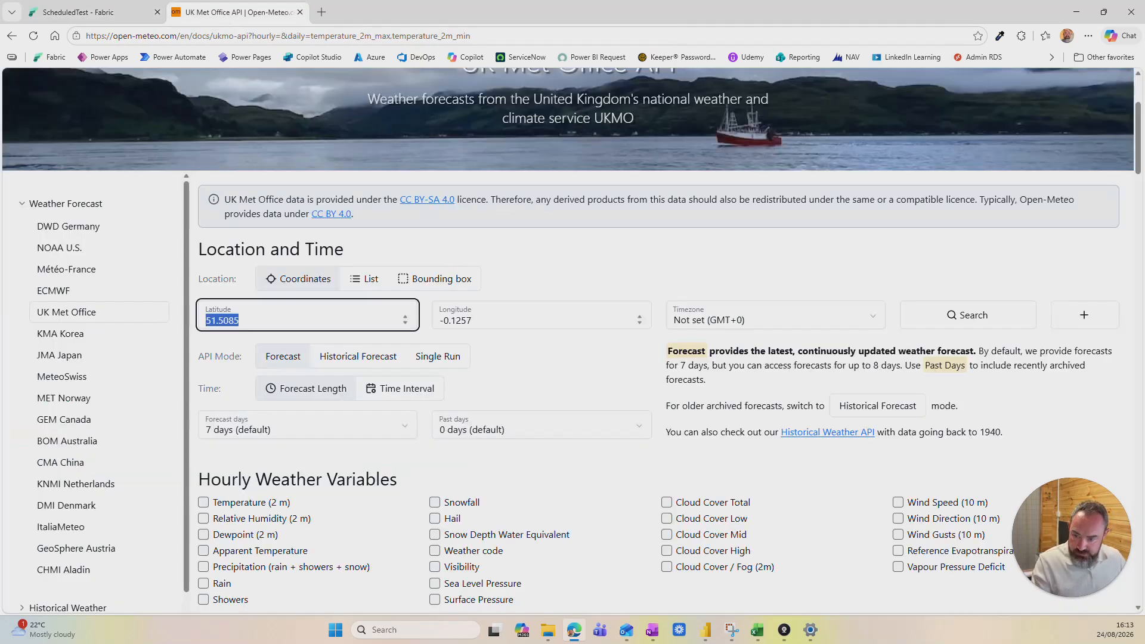
key(Tab)
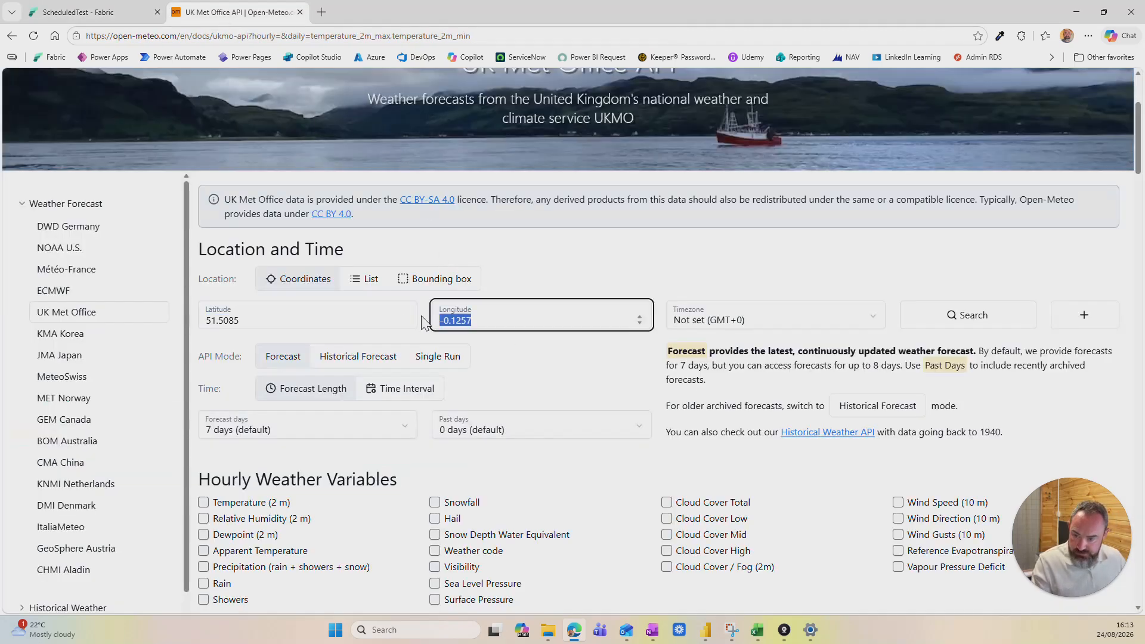
click(70, 19)
click(321, 484)
key(ctrl+v)
- Add a third String pipeline parameter named location with the default value UK
click(76, 422)
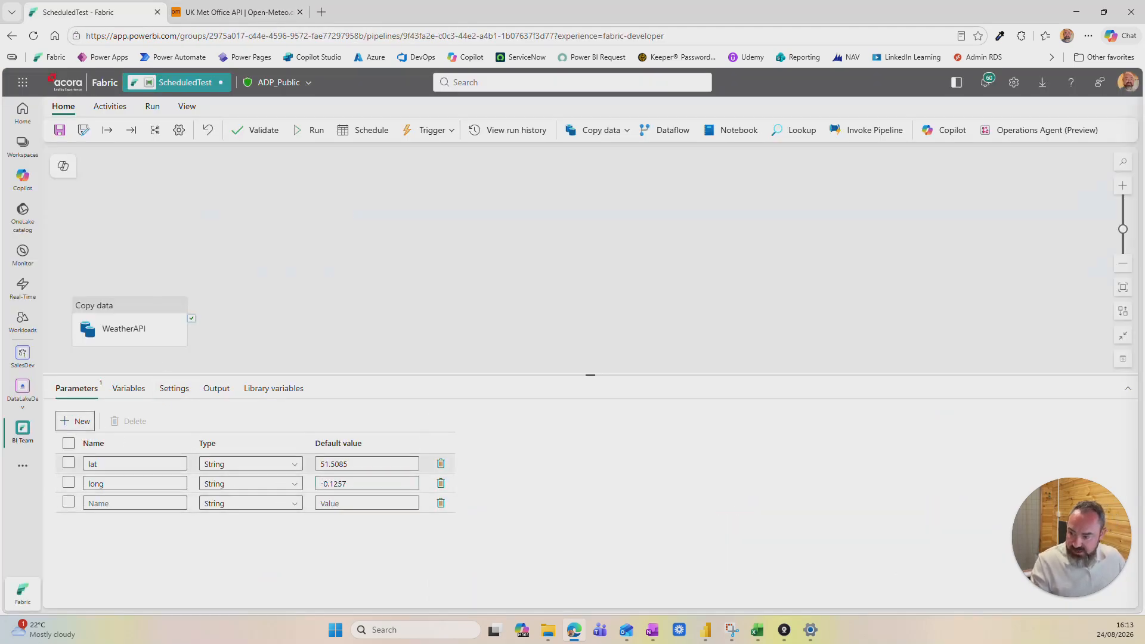
click(135, 504)
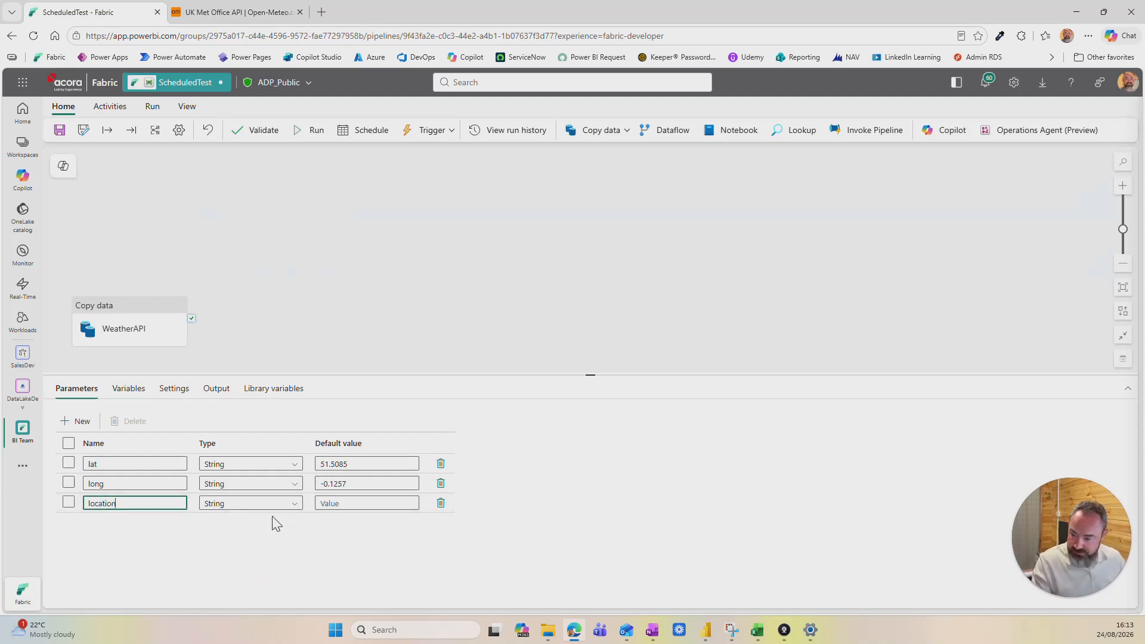
click(334, 504)
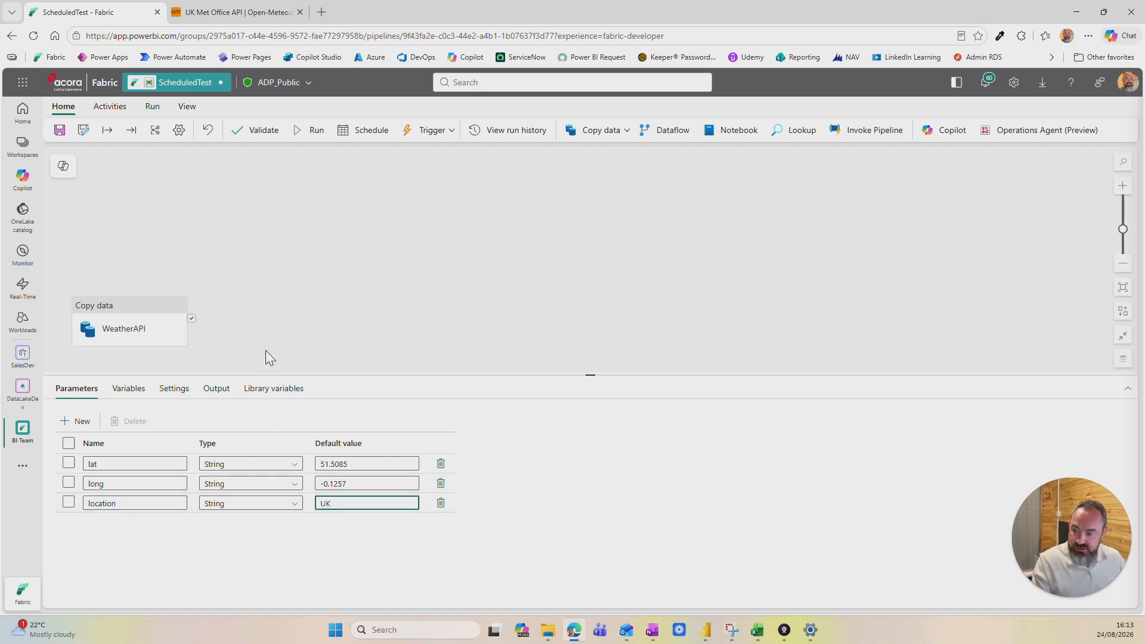
- Start a new Http data source connection as the source of the WeatherAPI copy activity
click(124, 322)
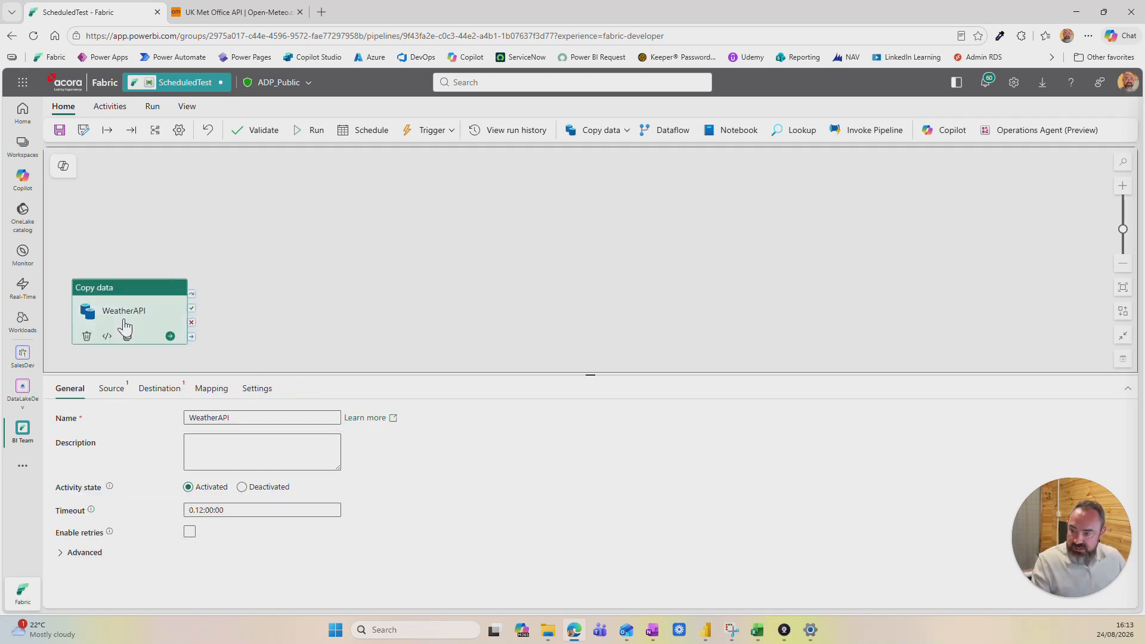
click(112, 391)
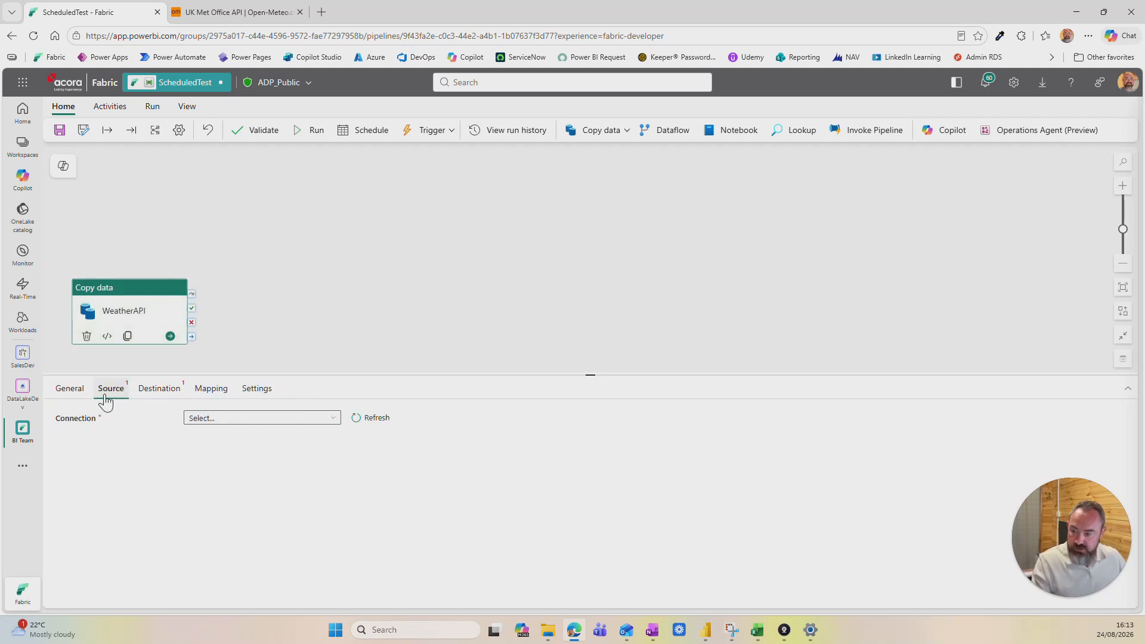
click(241, 425)
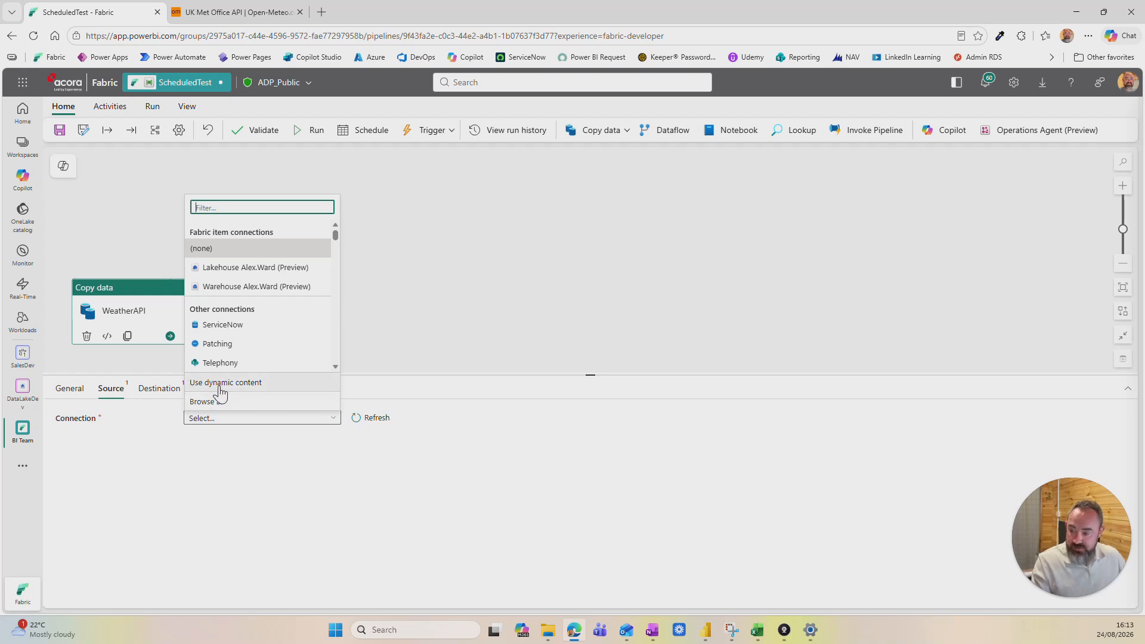
click(207, 402)
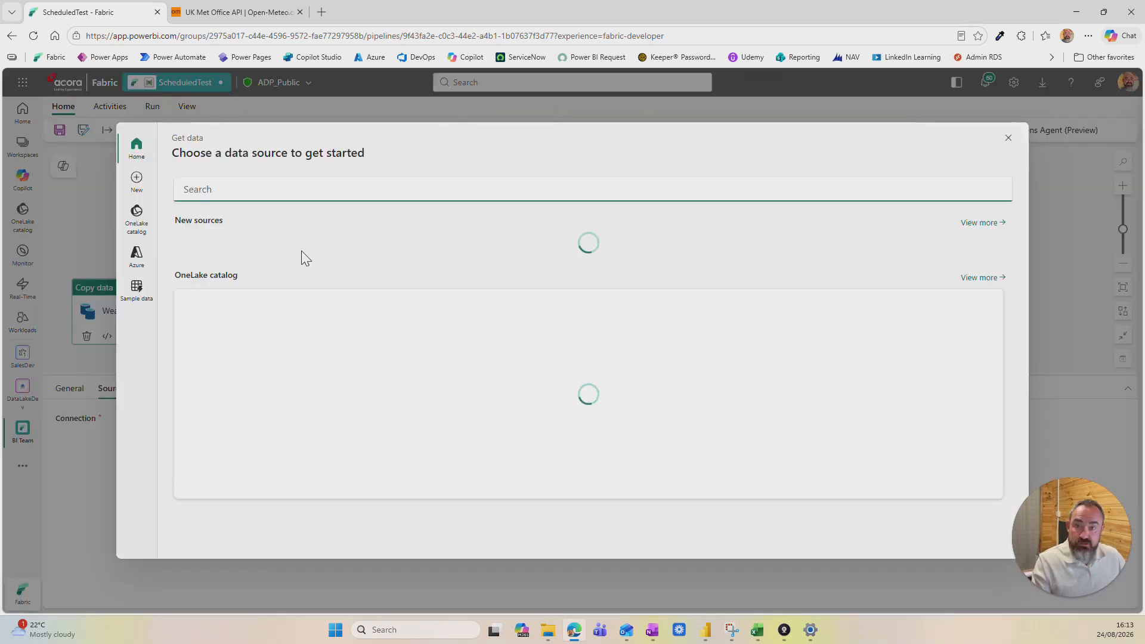
text(http)
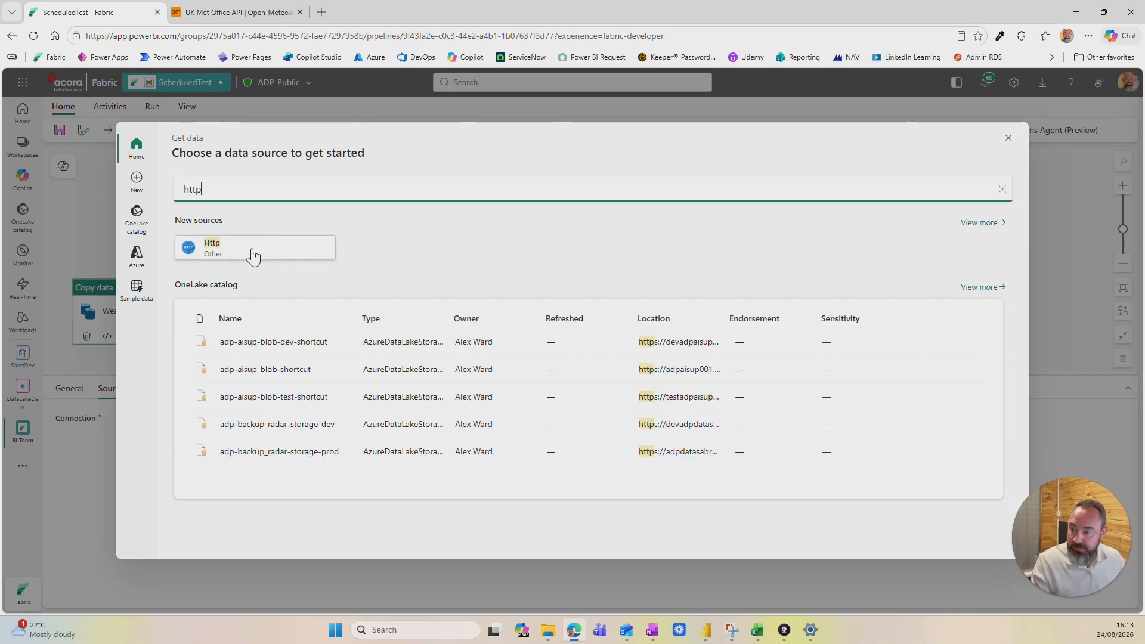
click(253, 256)
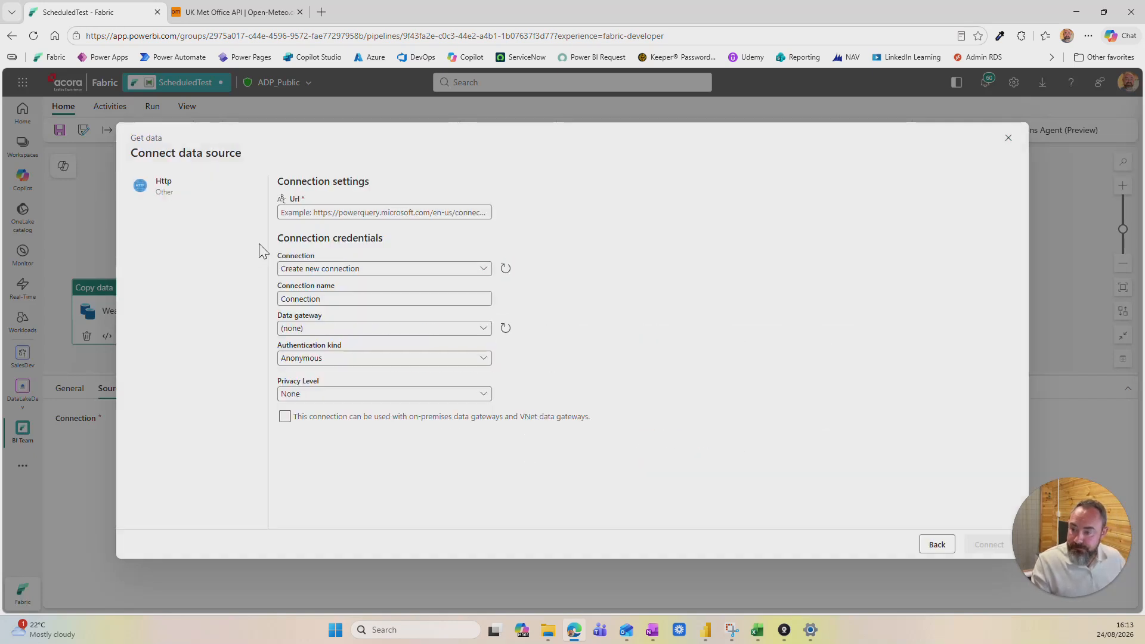
click(239, 13)
scroll(395, 383, down, 5)
scroll(395, 384, down, 15)
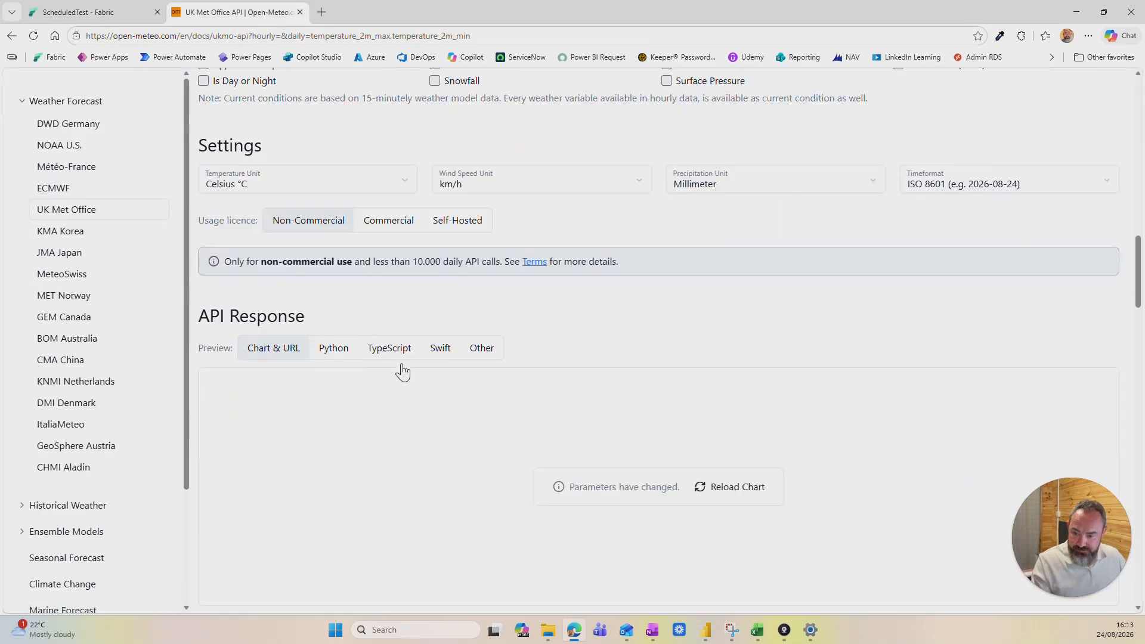
click(1103, 377)
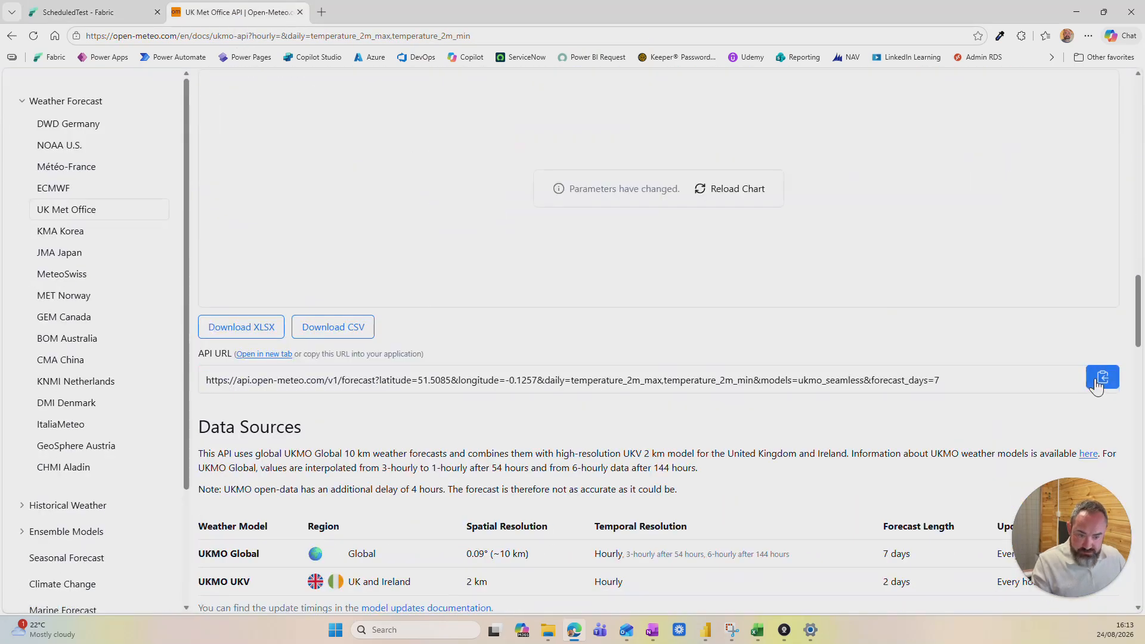
click(87, 13)
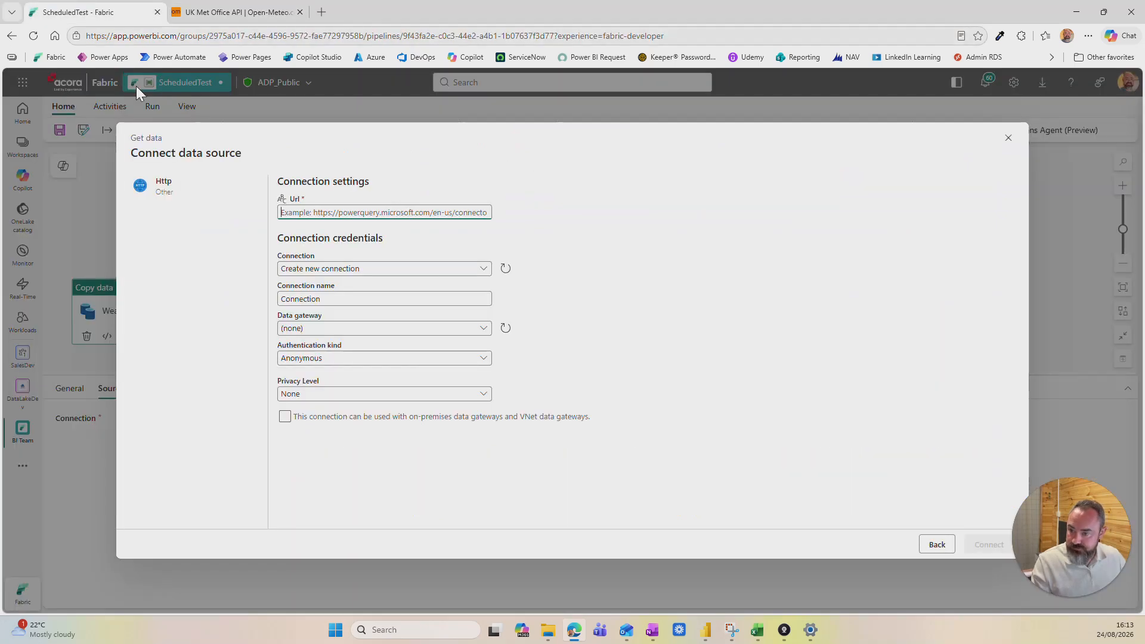
key(ctrl+v)
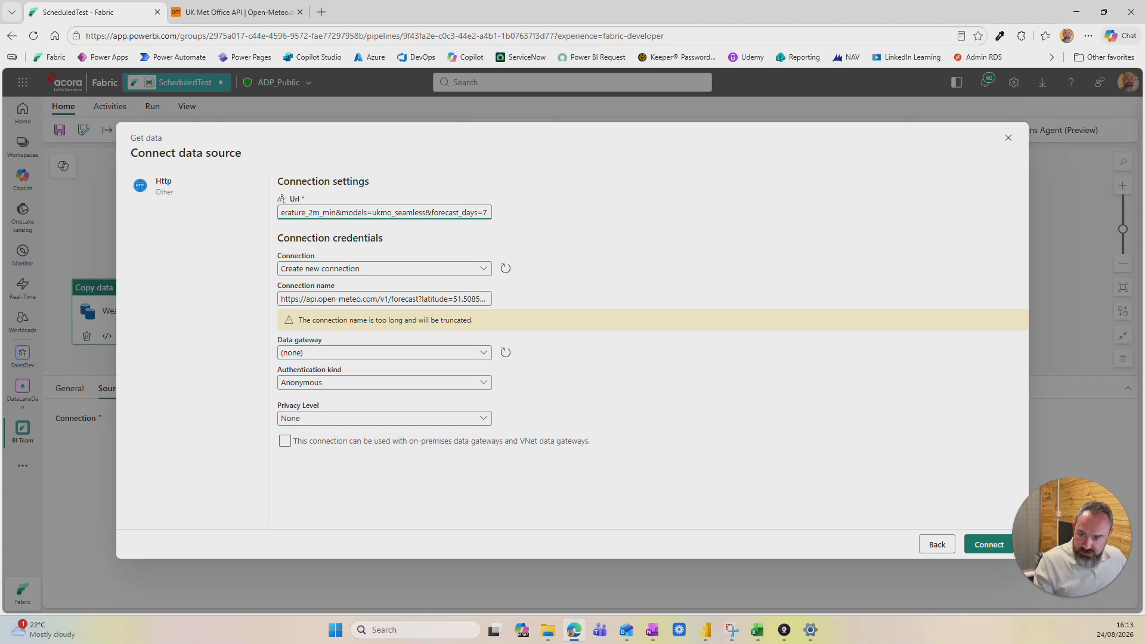
drag(487, 212, 370, 213)
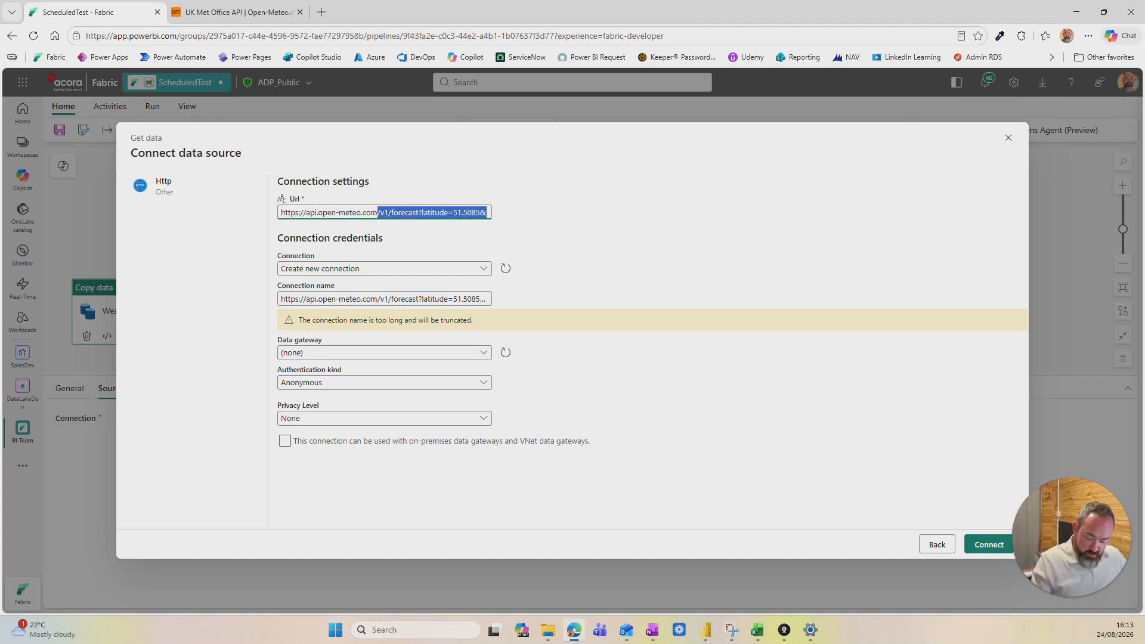
key(BackSpace)
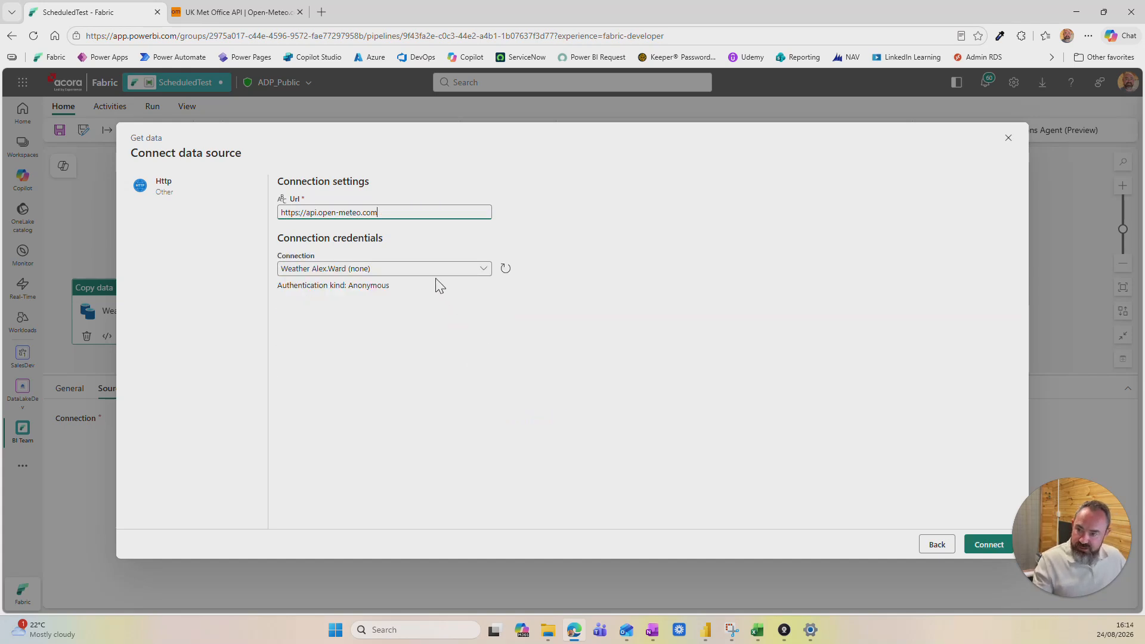
- Choose to create a new connection instead of an existing one, name it weather2 and connect
click(401, 271)
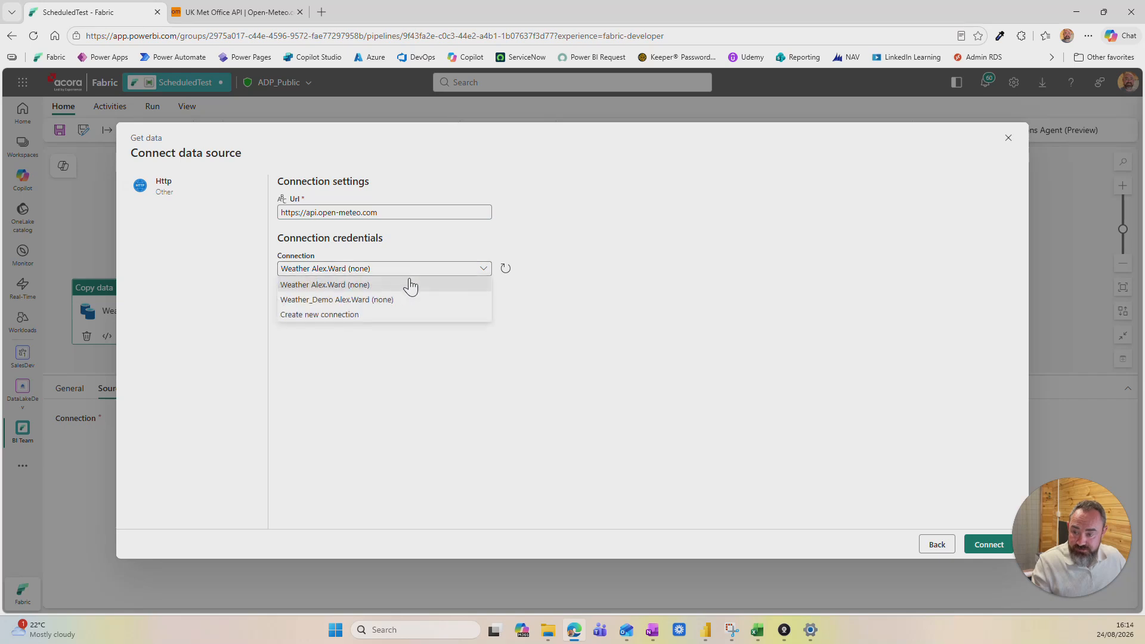
click(339, 316)
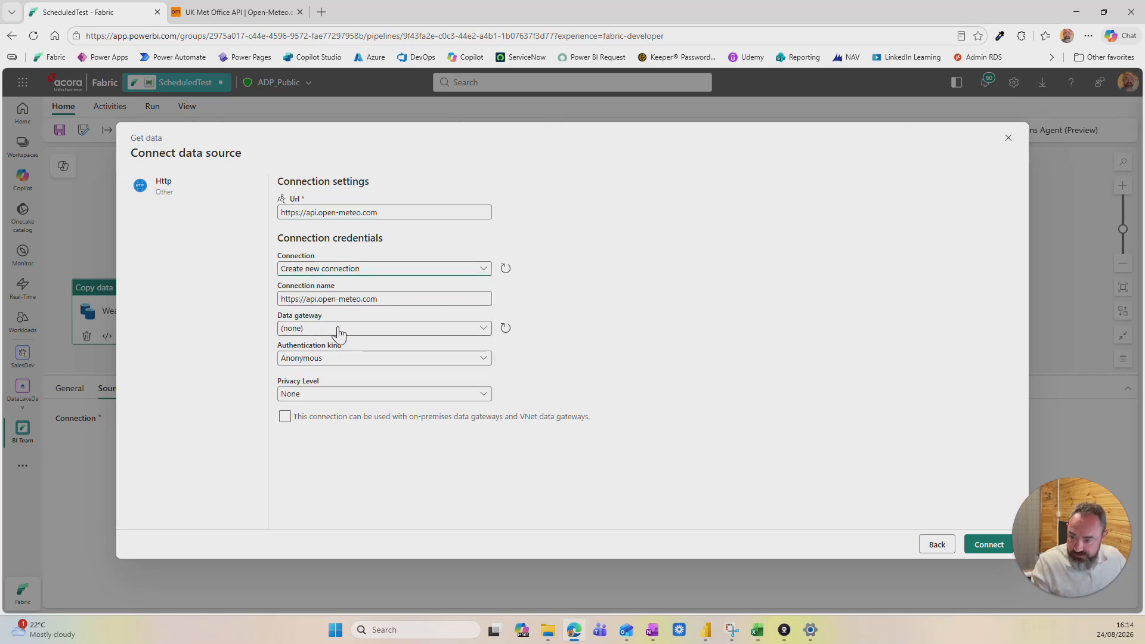
click(378, 299)
drag(377, 299, 278, 298)
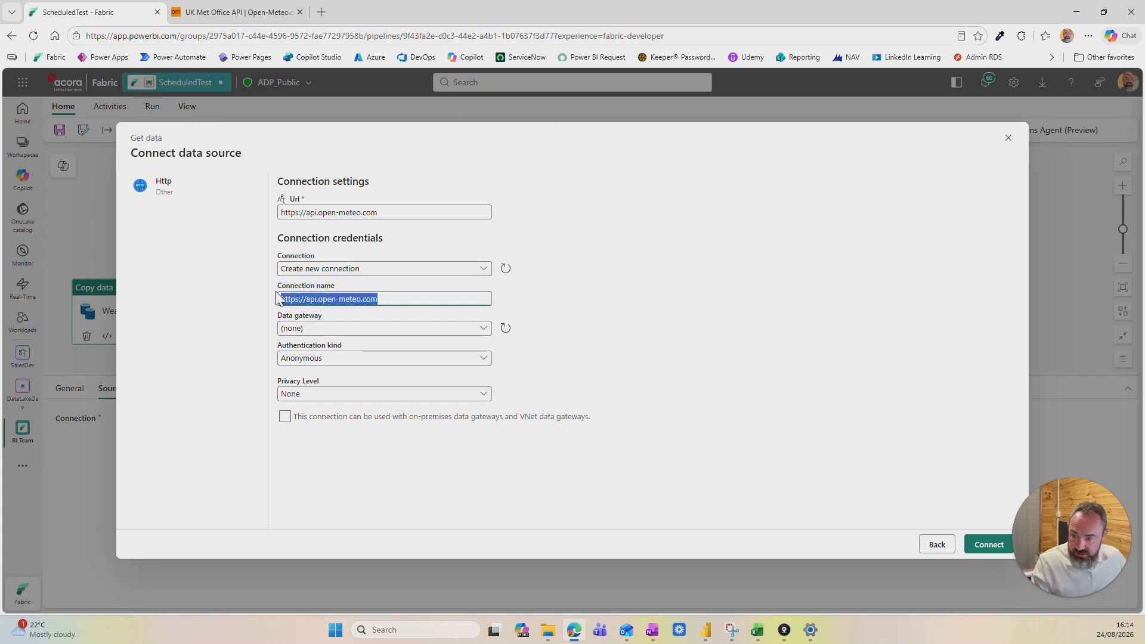
text(weather2)
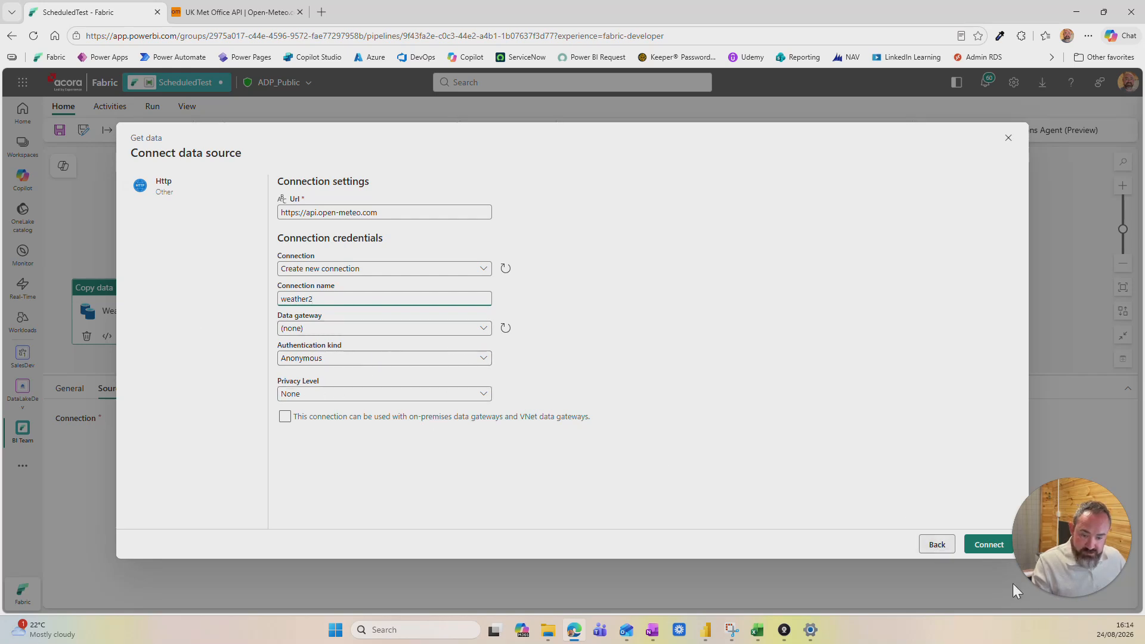
click(979, 546)
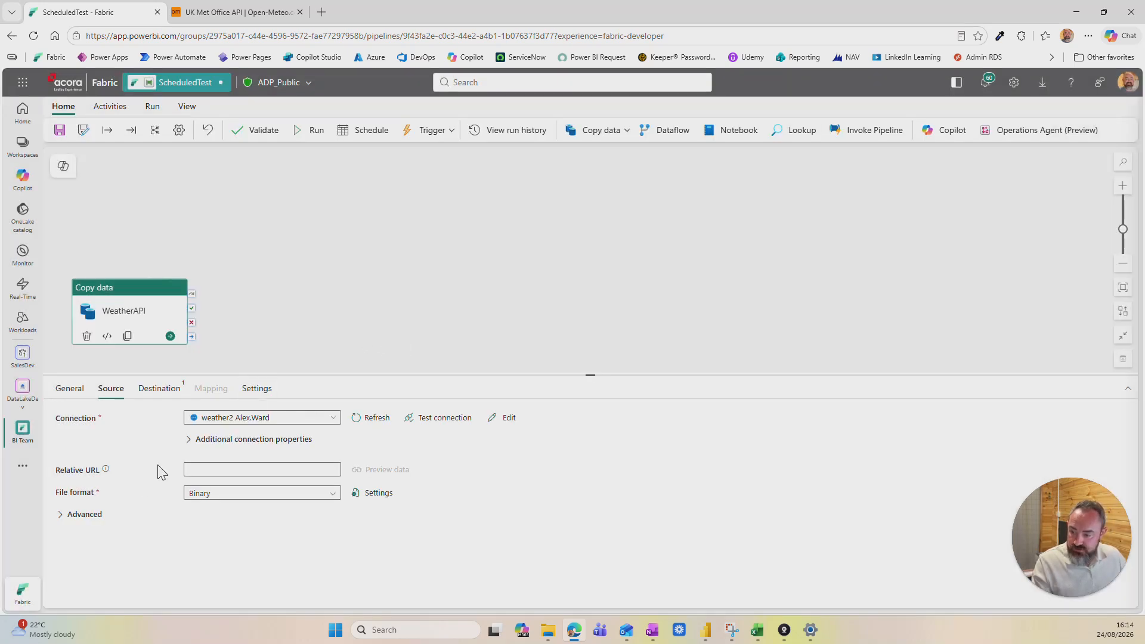
click(206, 470)
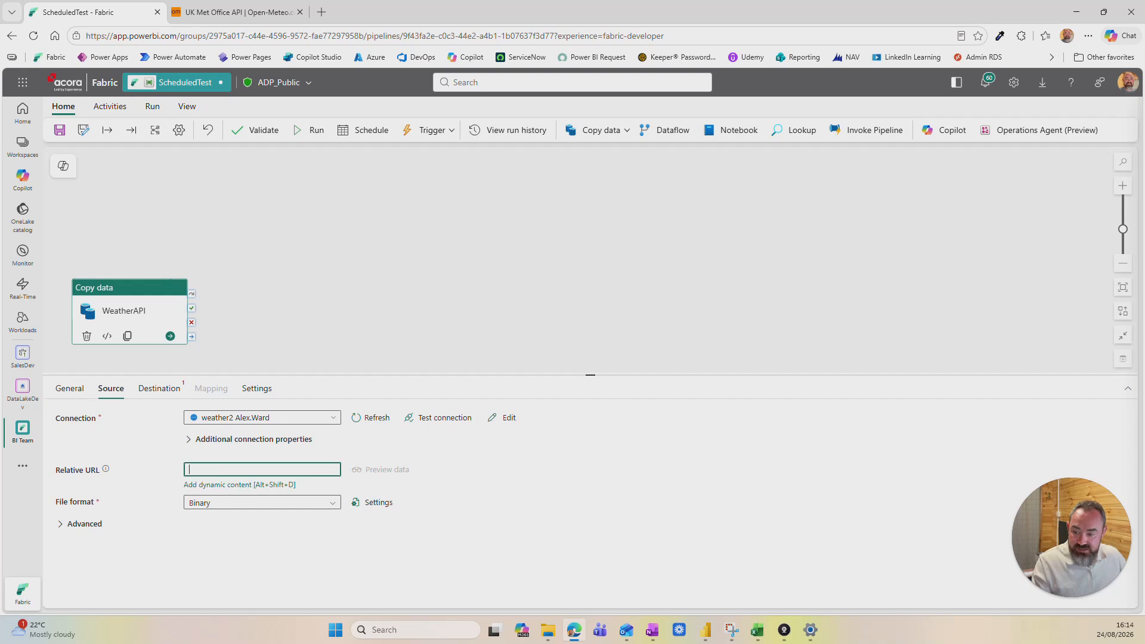
click(208, 485)
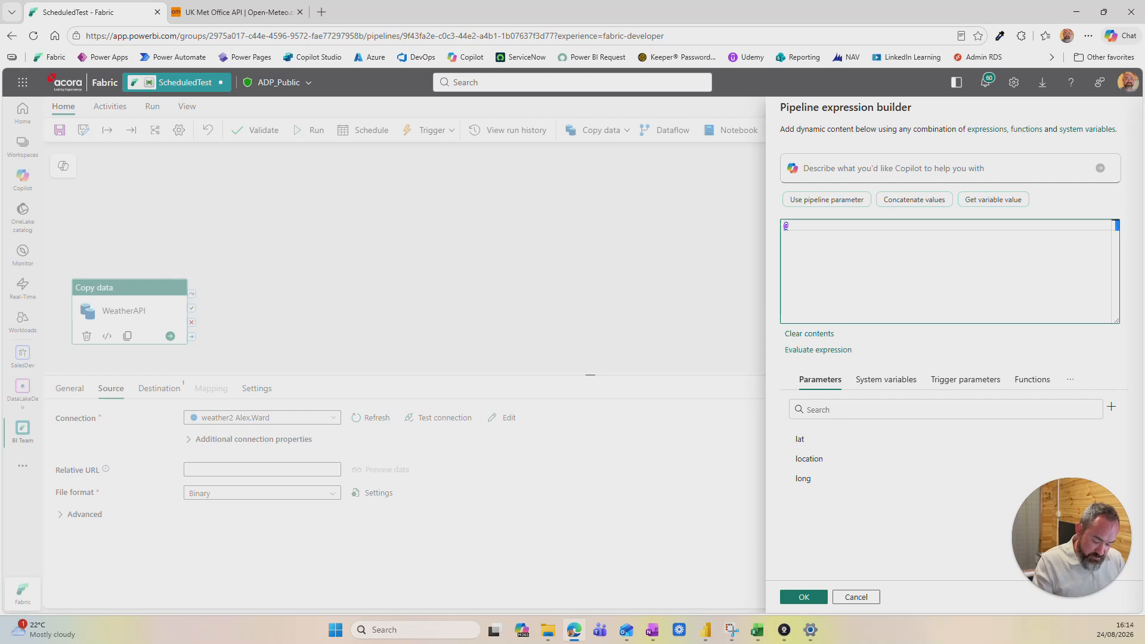
text(@concat)
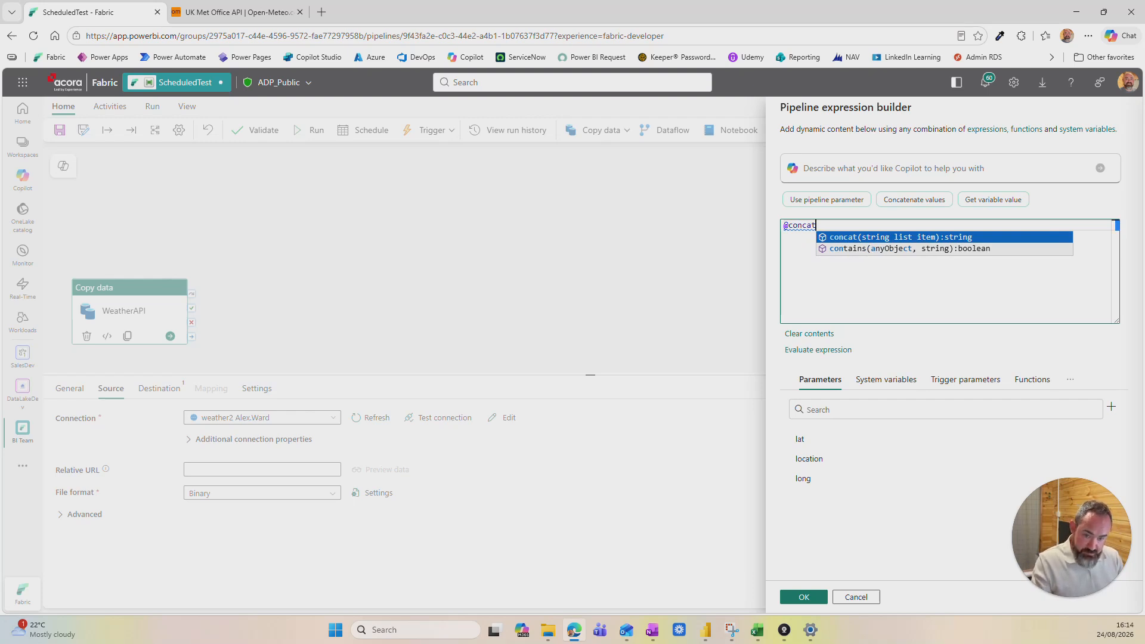
key(Tab)
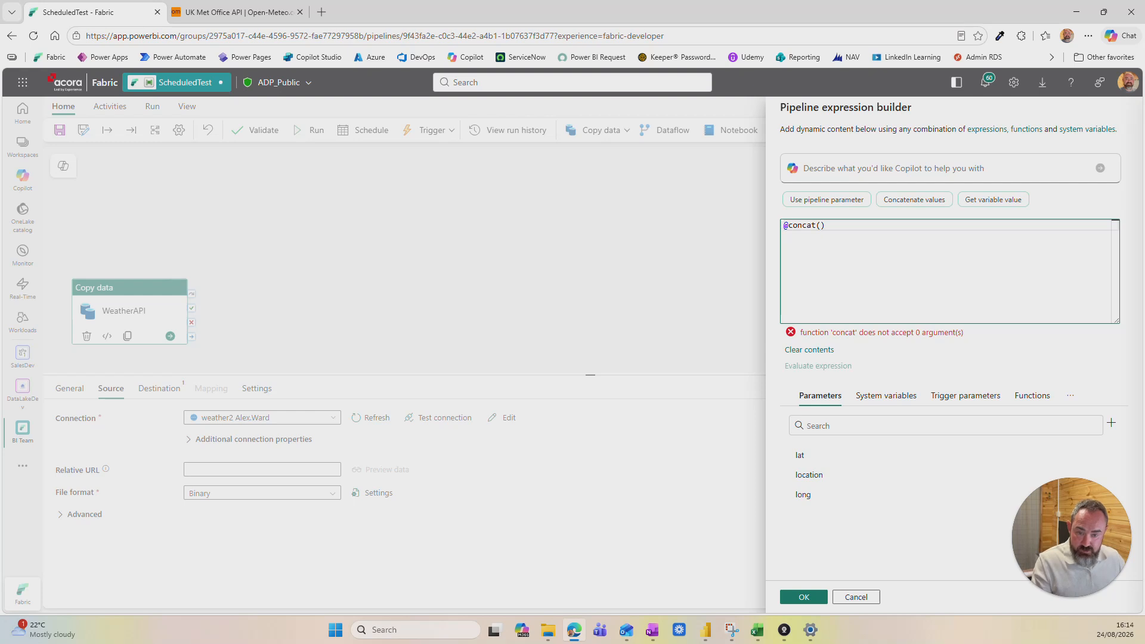
key(Return)
key(Return)
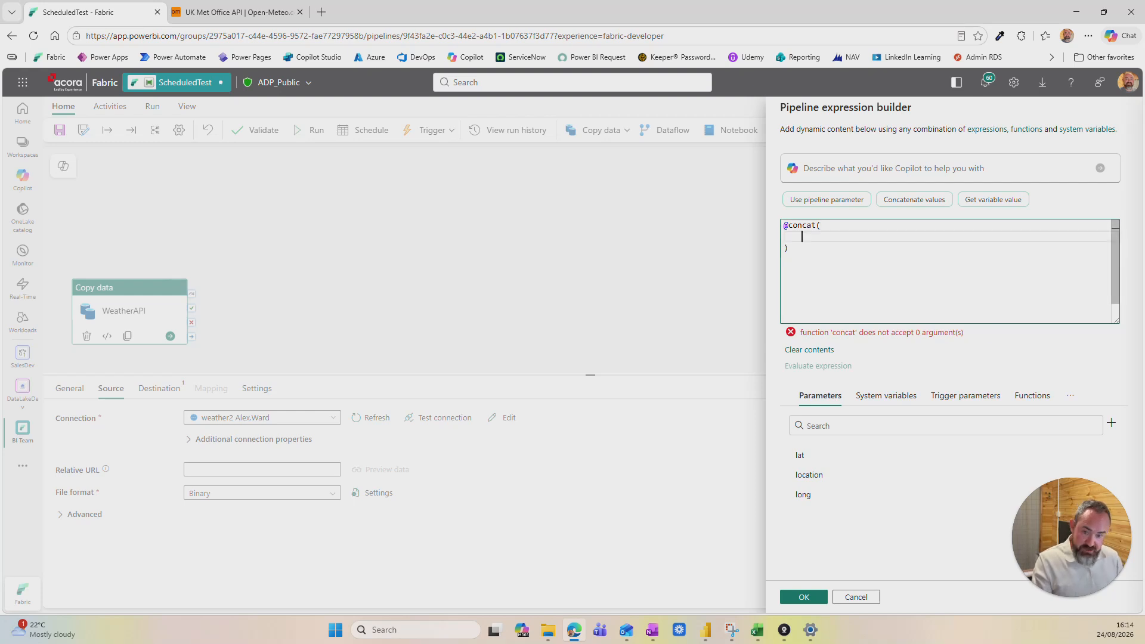
key(ctrl+v)
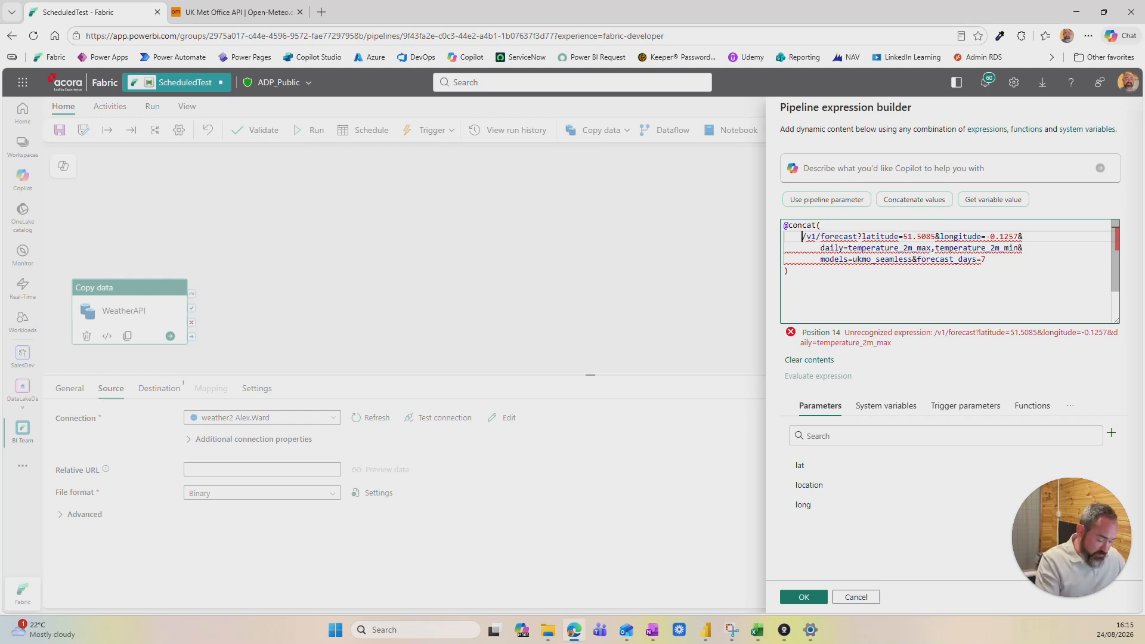
- Split the start of the pasted path into comma-separated concat arguments: '/v1/forecast?latitude=', 51.5085 and '&longitude='
text(')
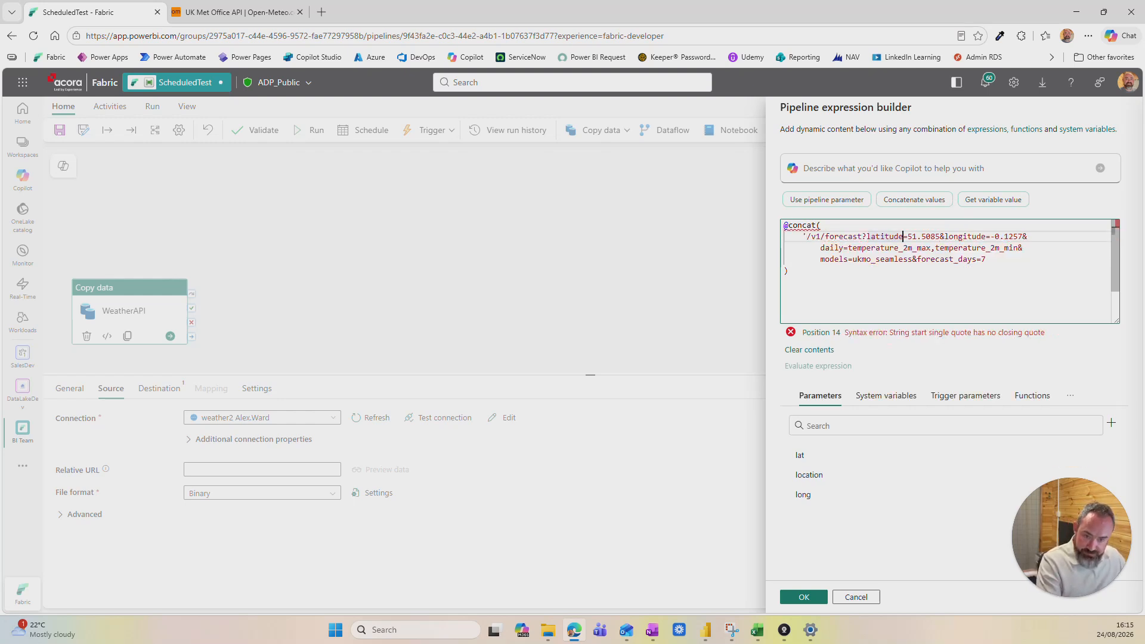
text(')
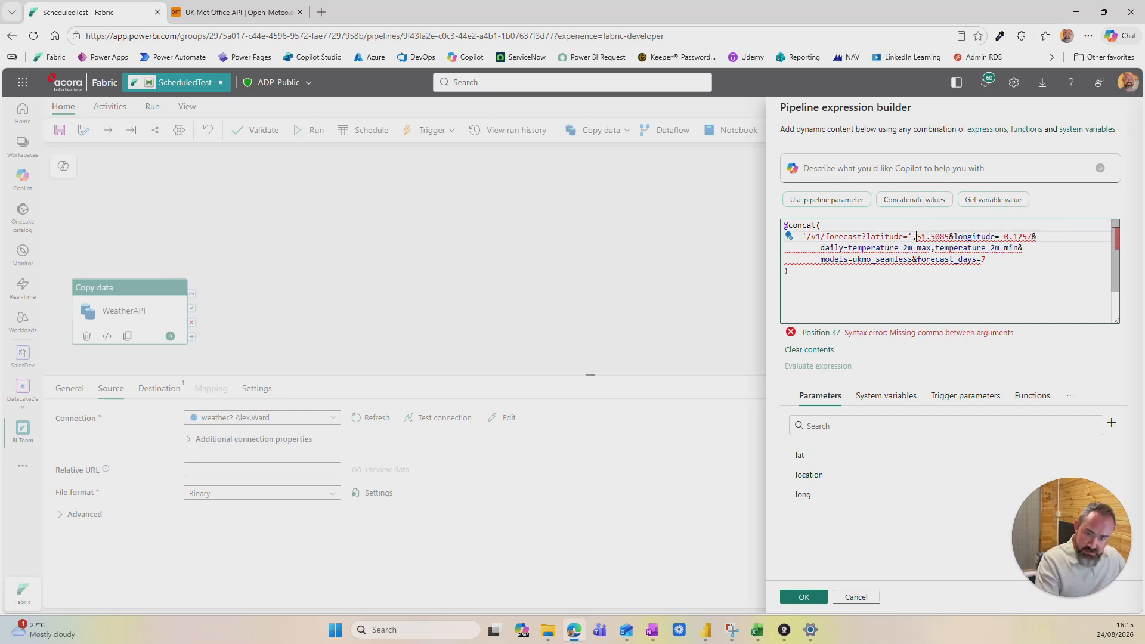
text(,)
key(Return)
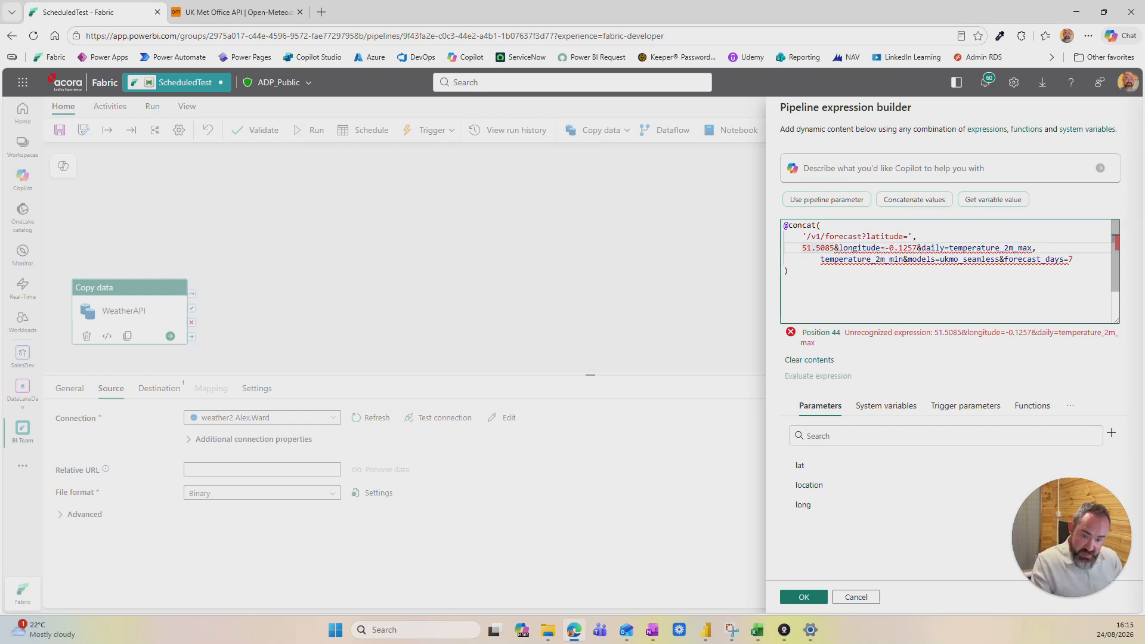
click(836, 247)
text(,)
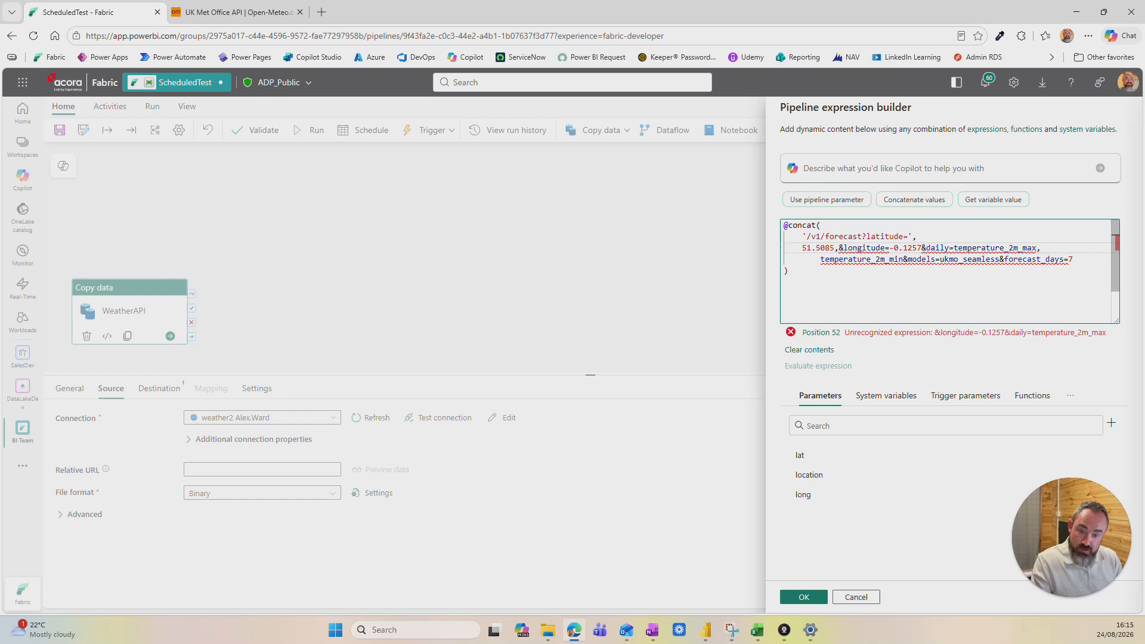
key(Return)
text(')
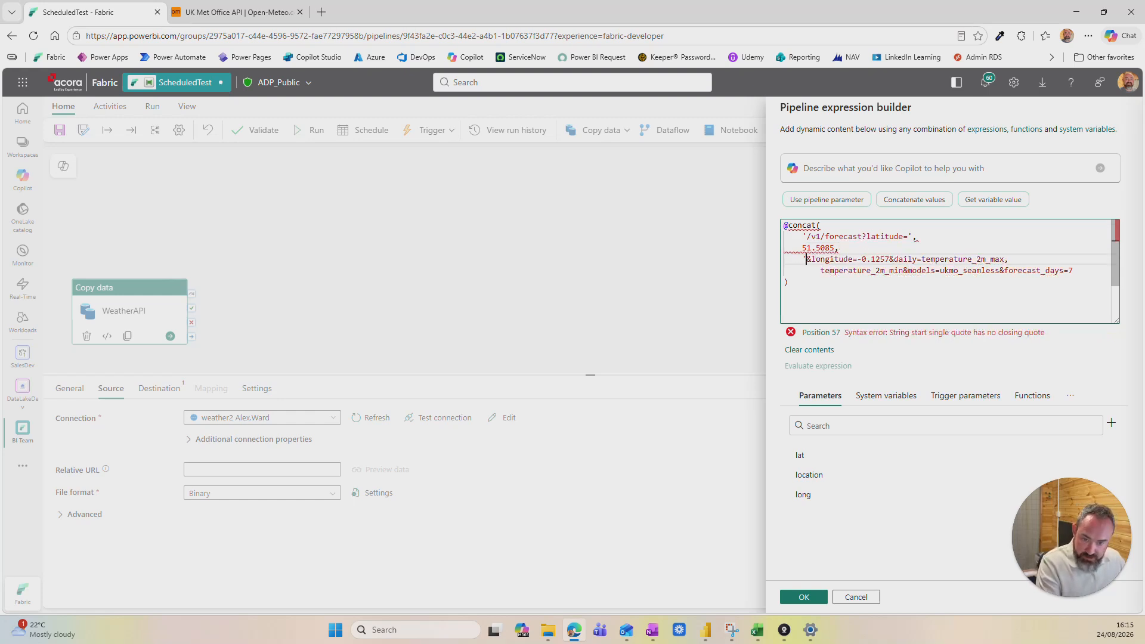
text(',)
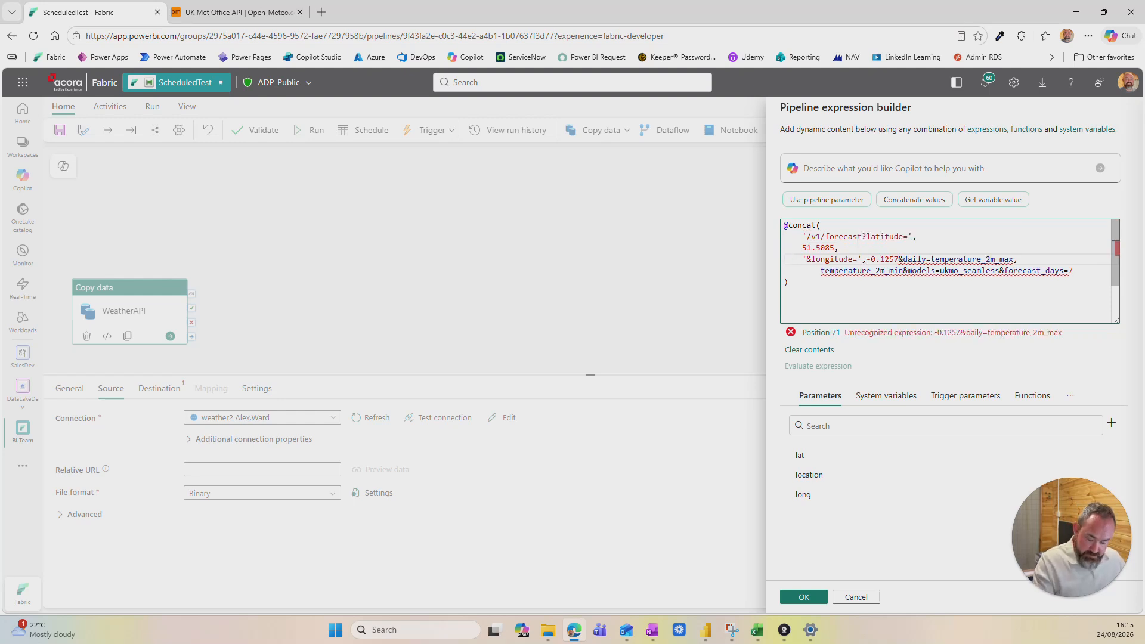
- Put -0.1257 on its own line as a concat argument and quote the remaining text from &daily= to forecast_days=7 as the last one
key(Return)
click(835, 271)
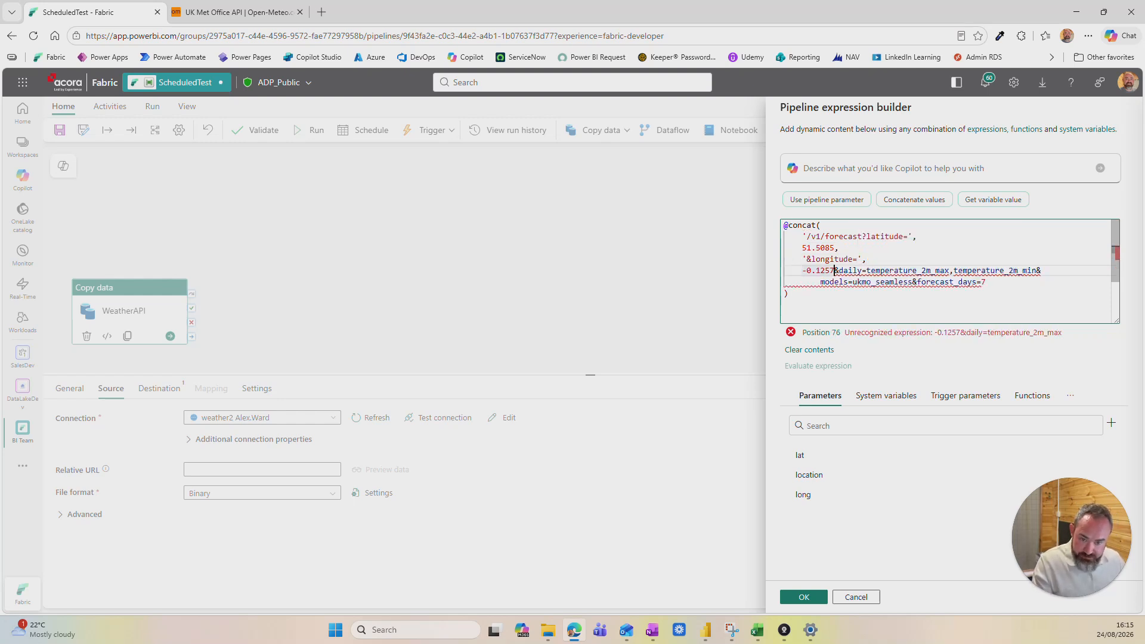
text(,)
key(Return)
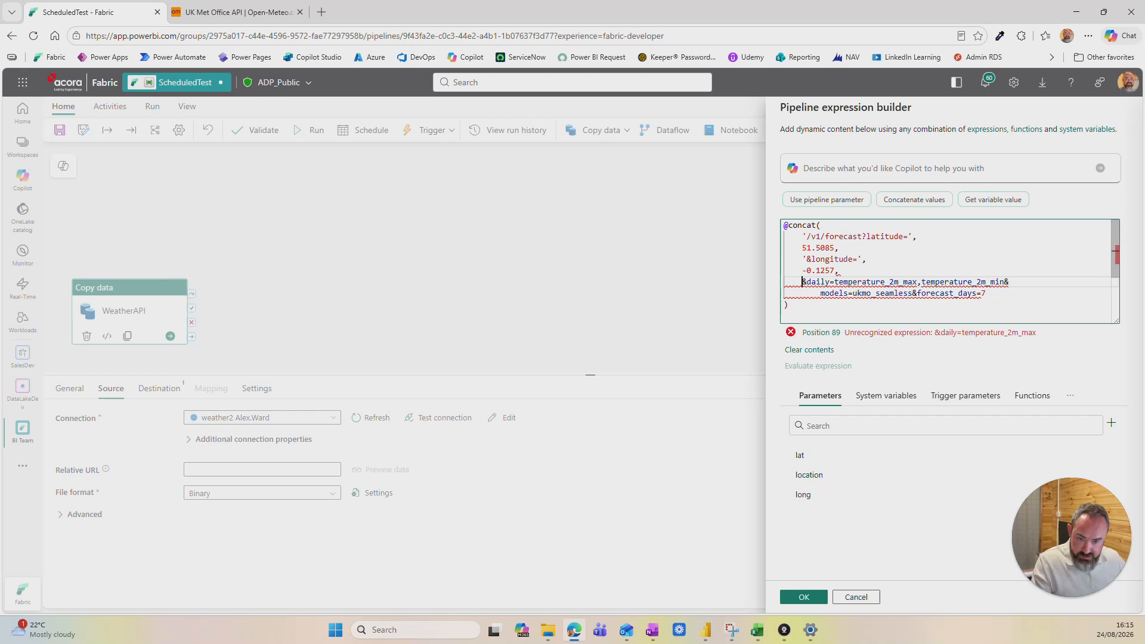
text(')
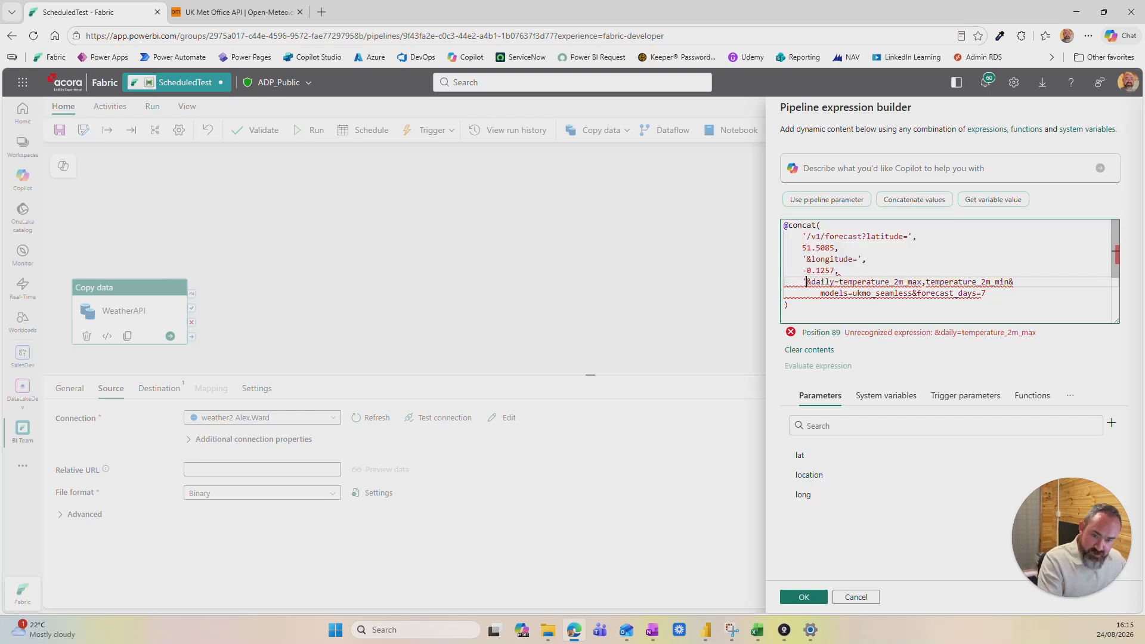
key(Down)
key(End)
text(')
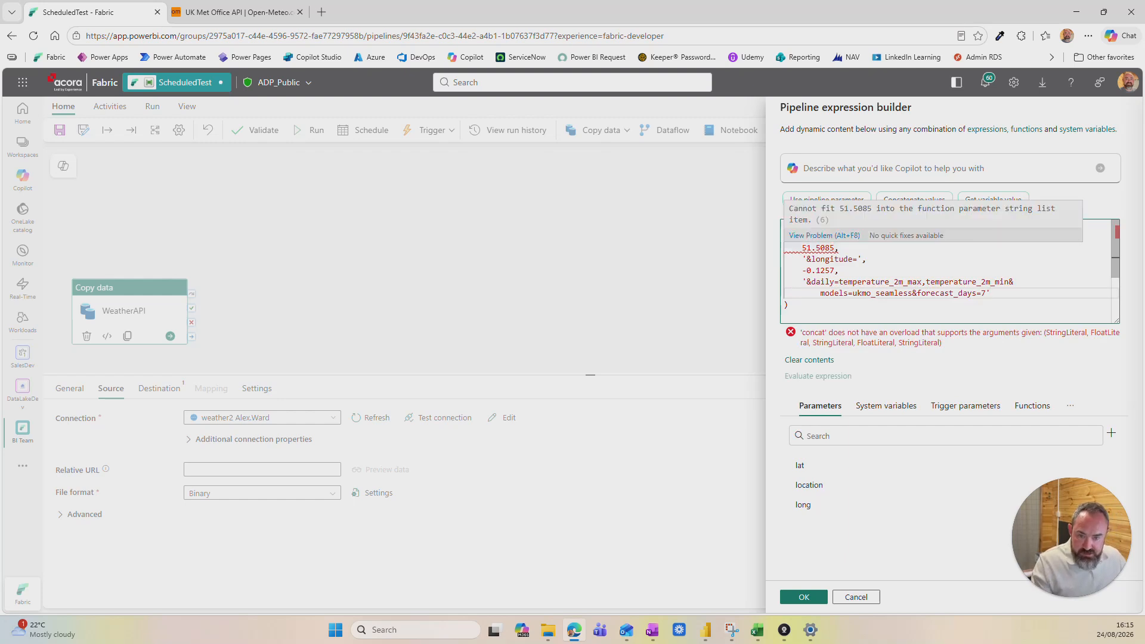
- Replace the fixed latitude in the concat expression with the lat pipeline parameter
double_click(820, 247)
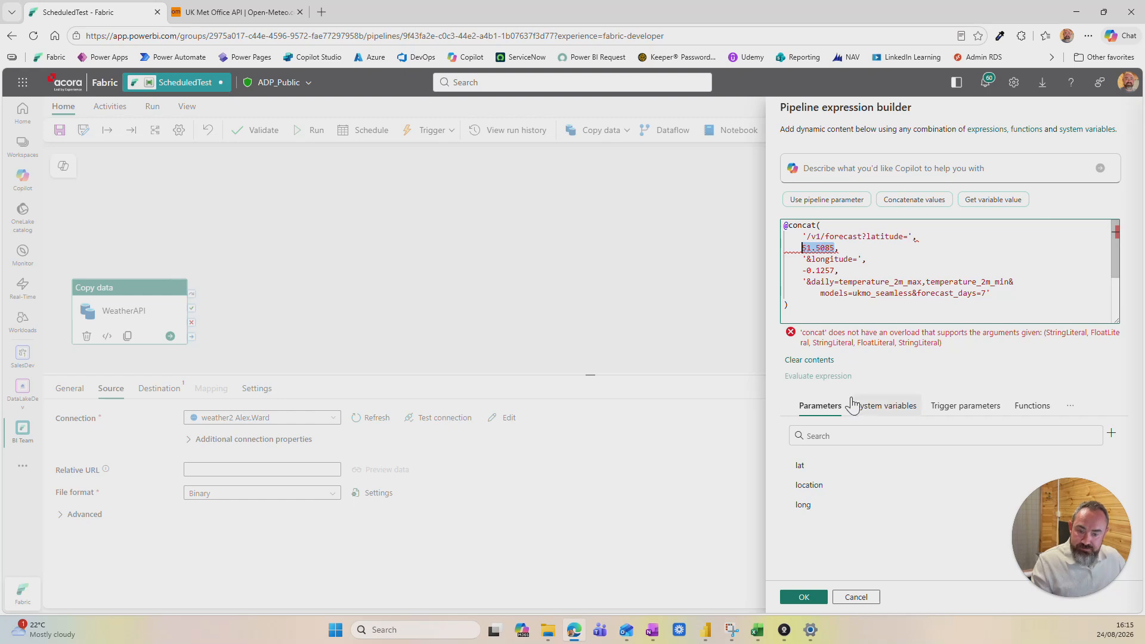
click(800, 466)
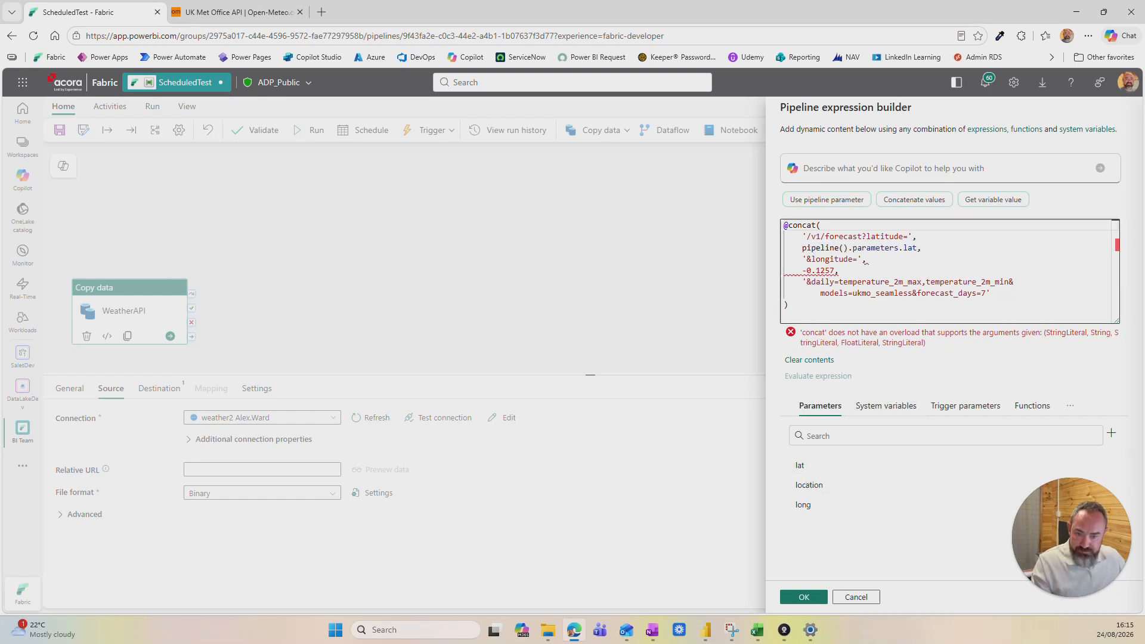
- Replace the fixed longitude in the concat expression with the long pipeline parameter and apply the expression to the Relative URL
double_click(817, 270)
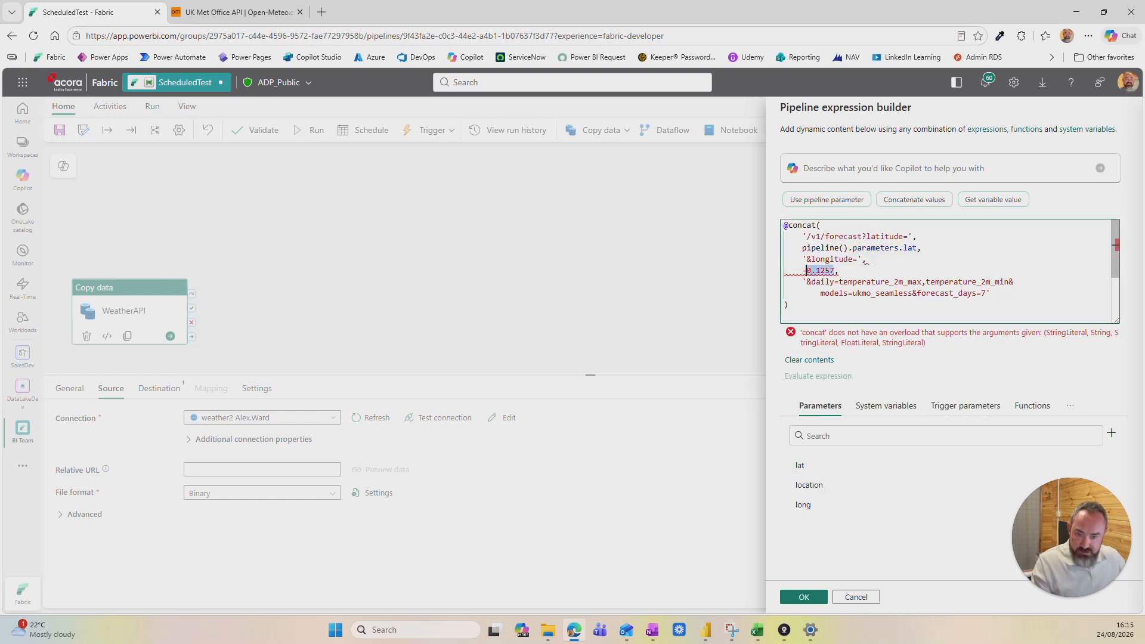
click(803, 505)
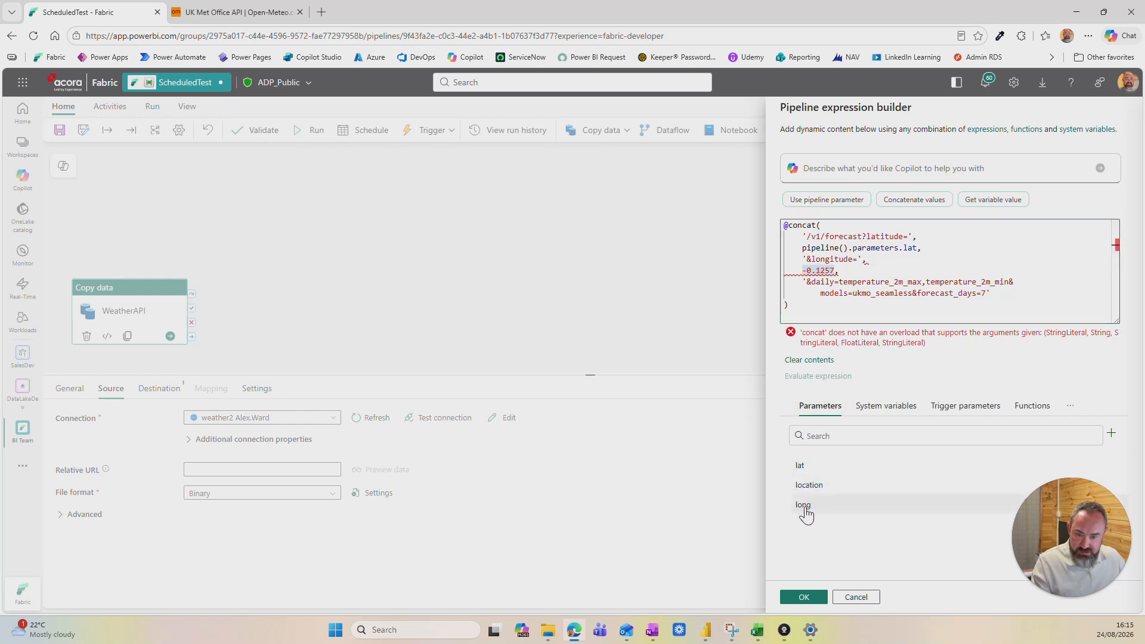
click(804, 599)
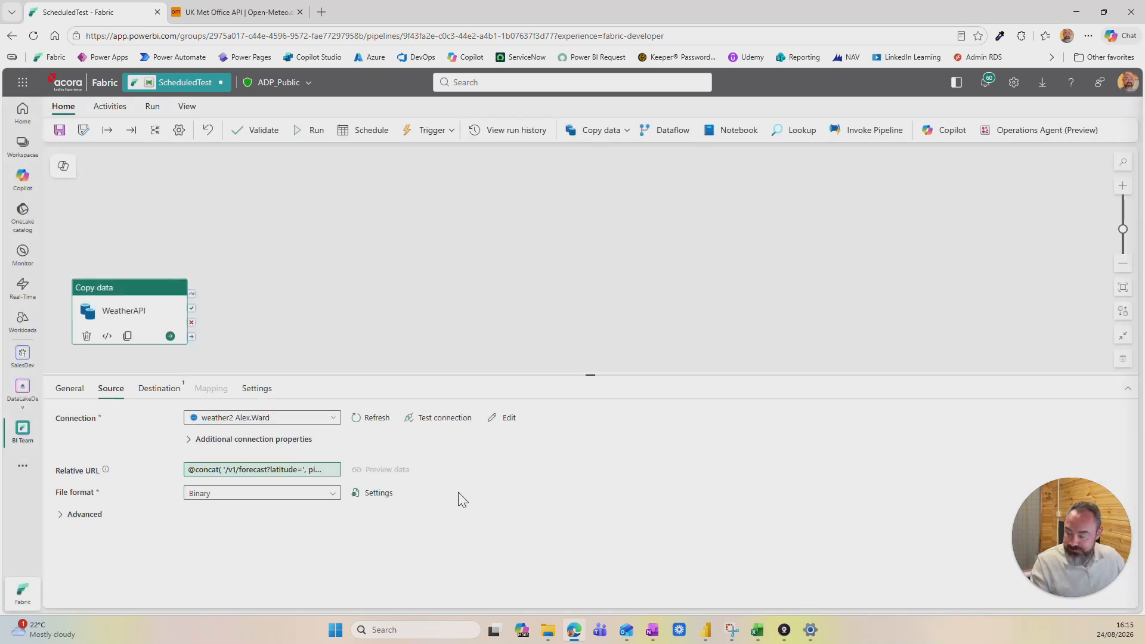
click(332, 501)
scroll(284, 544, down, 2)
scroll(222, 561, up, 2)
scroll(221, 556, down, 2)
scroll(207, 554, up, 2)
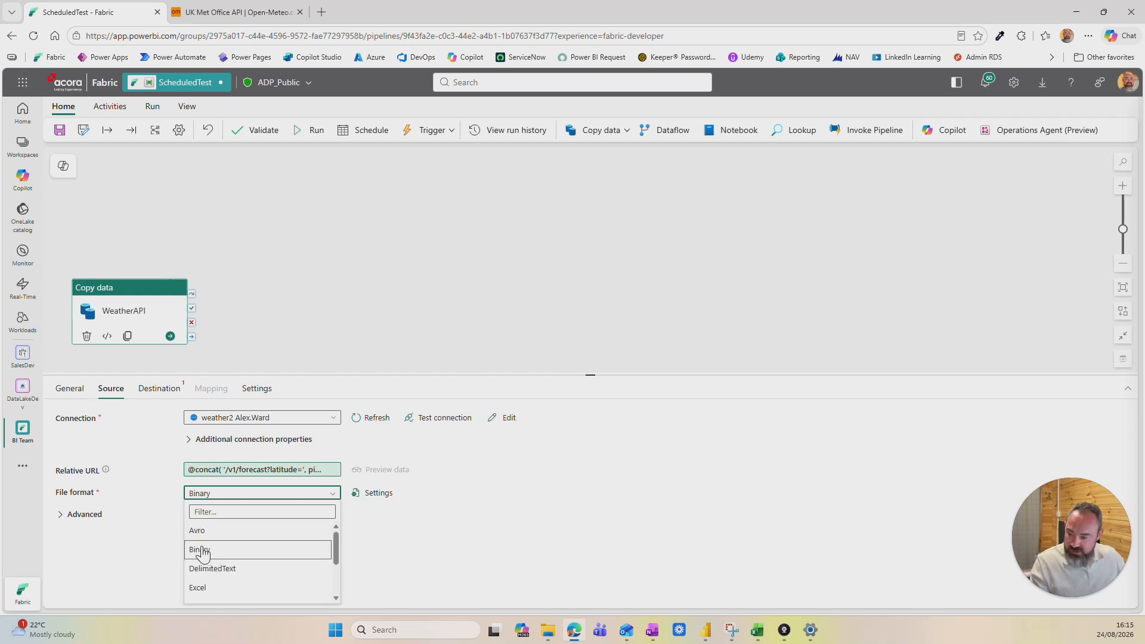
click(203, 568)
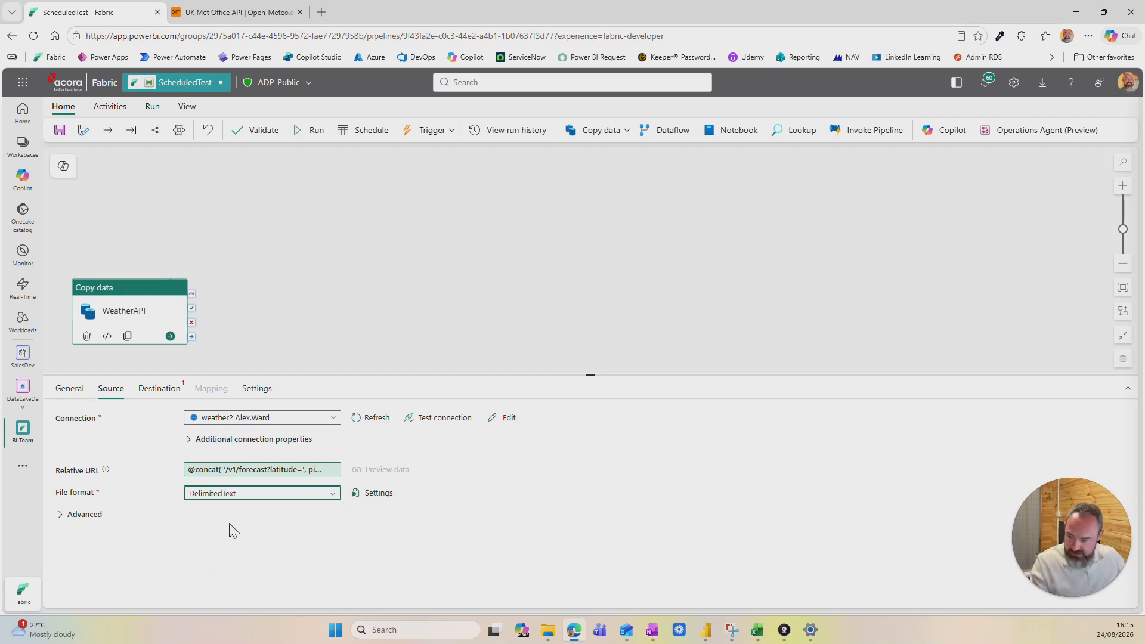
click(263, 495)
scroll(230, 550, down, 3)
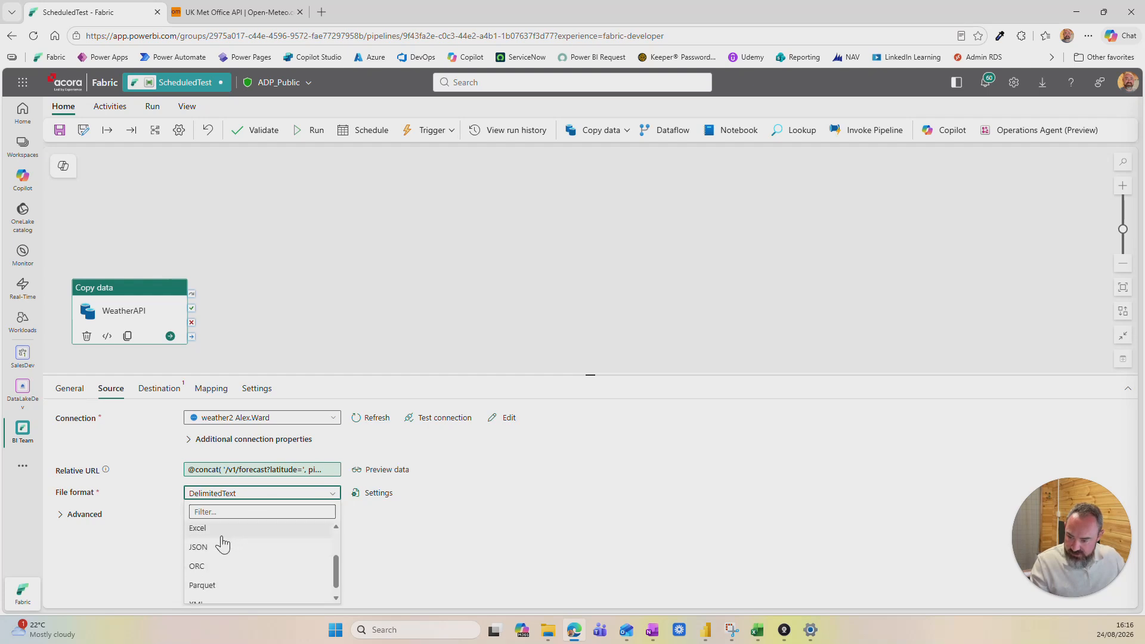
scroll(222, 544, up, 3)
scroll(216, 583, down, 3)
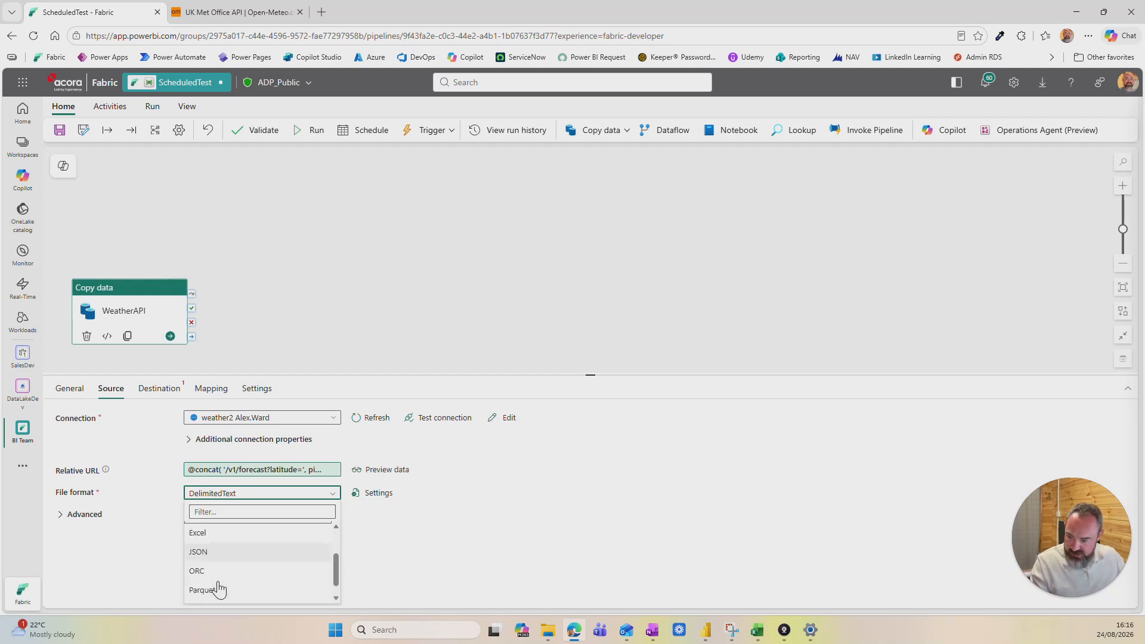
scroll(222, 560, up, 3)
click(249, 501)
click(251, 499)
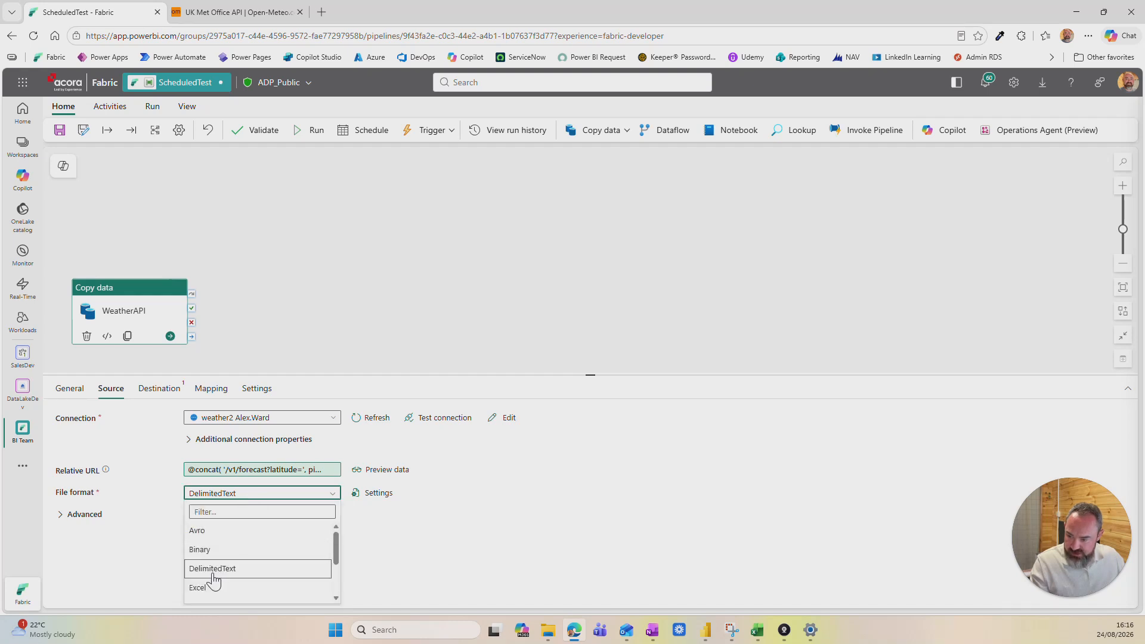
click(214, 588)
- Set the source file format of the WeatherAPI copy activity to JSON
click(261, 499)
scroll(225, 543, down, 2)
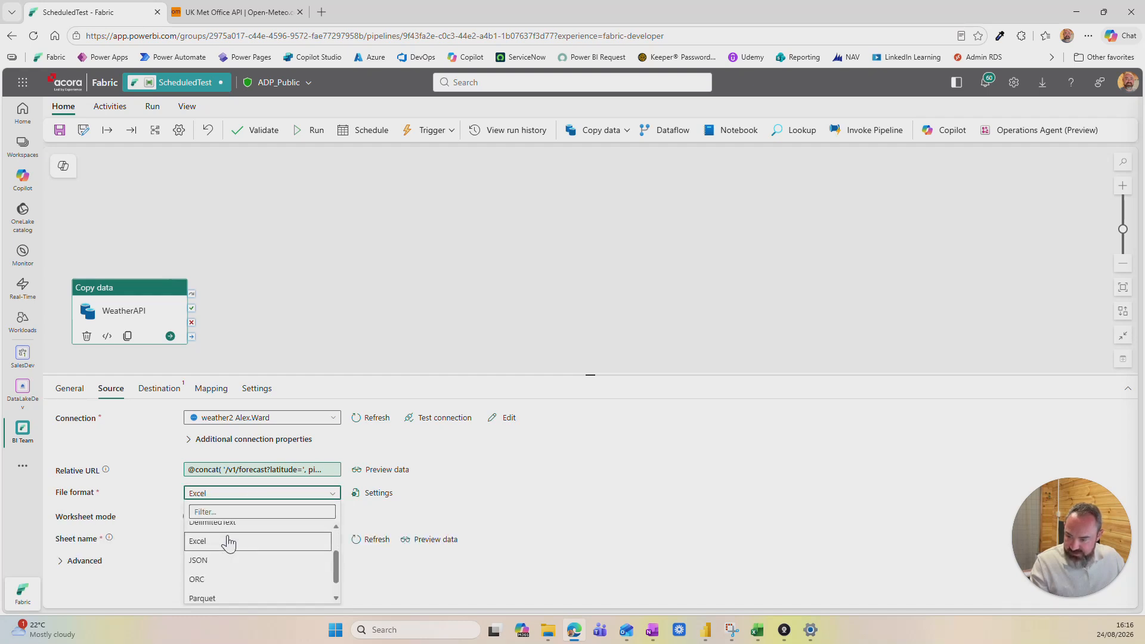
click(200, 550)
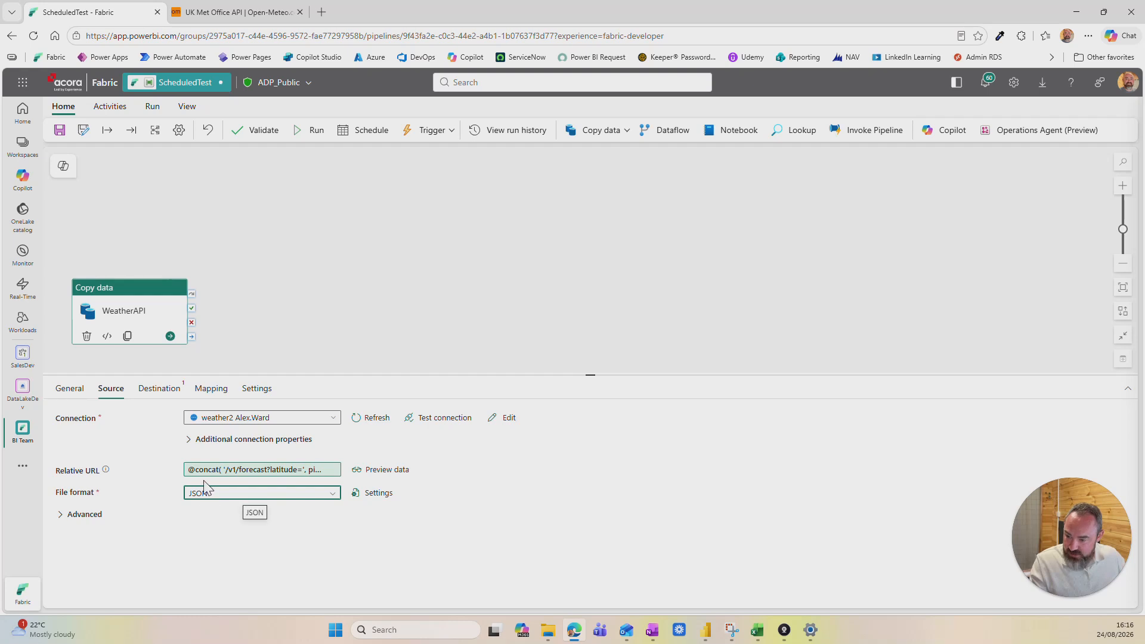
- Browse all destinations and choose the existing DemoLH lakehouse in BI Team as the copy activity's destination connection
click(157, 394)
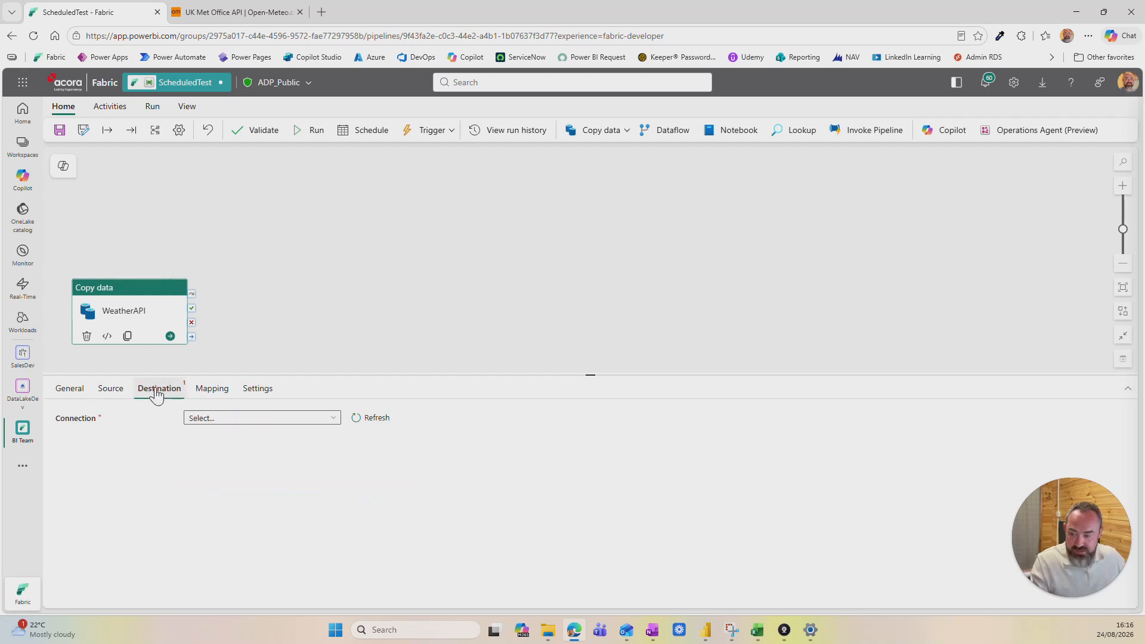
click(227, 425)
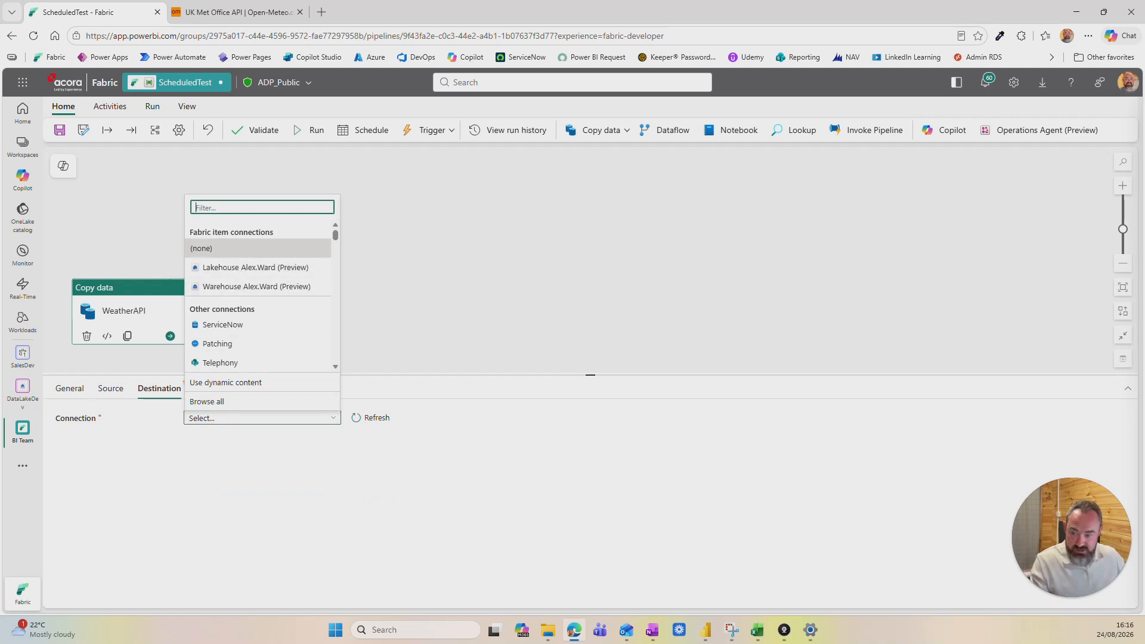
click(215, 402)
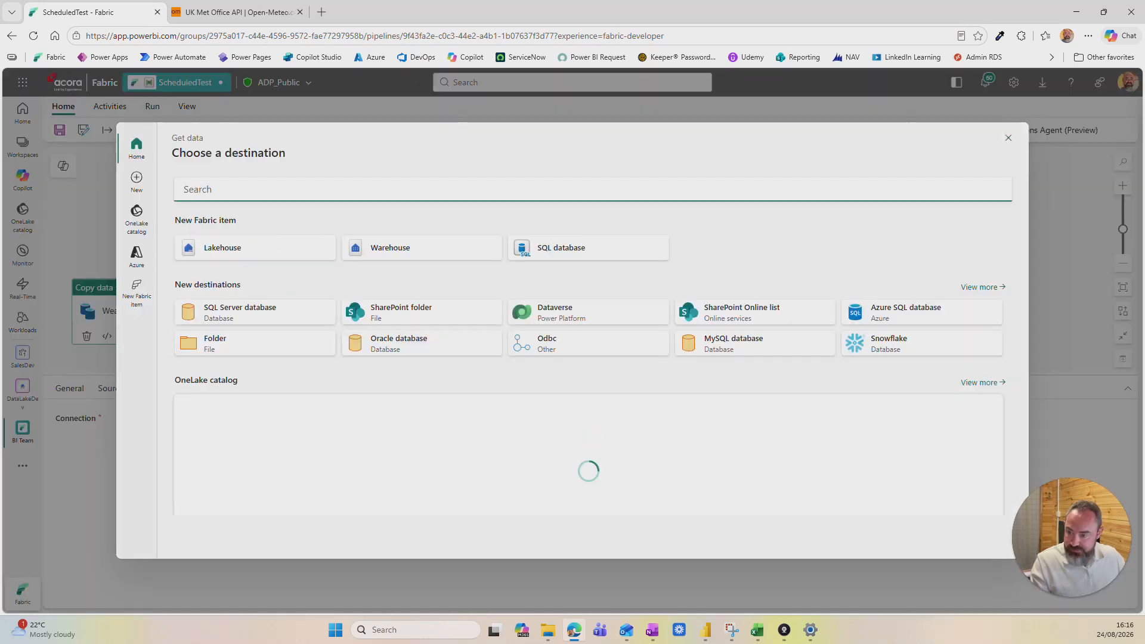
click(592, 247)
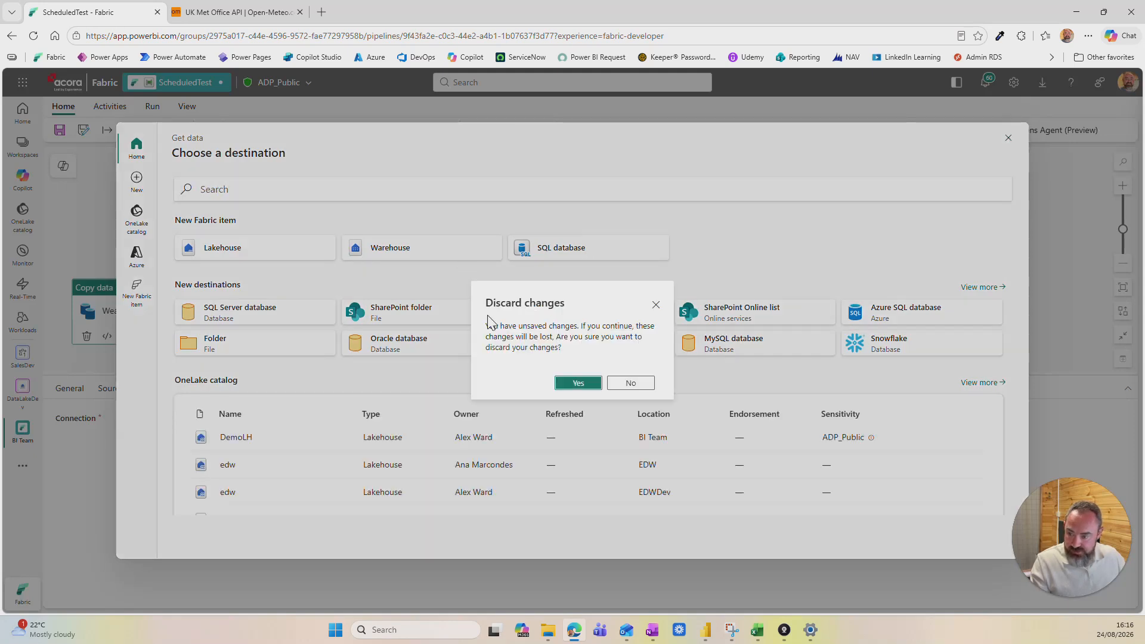
click(655, 305)
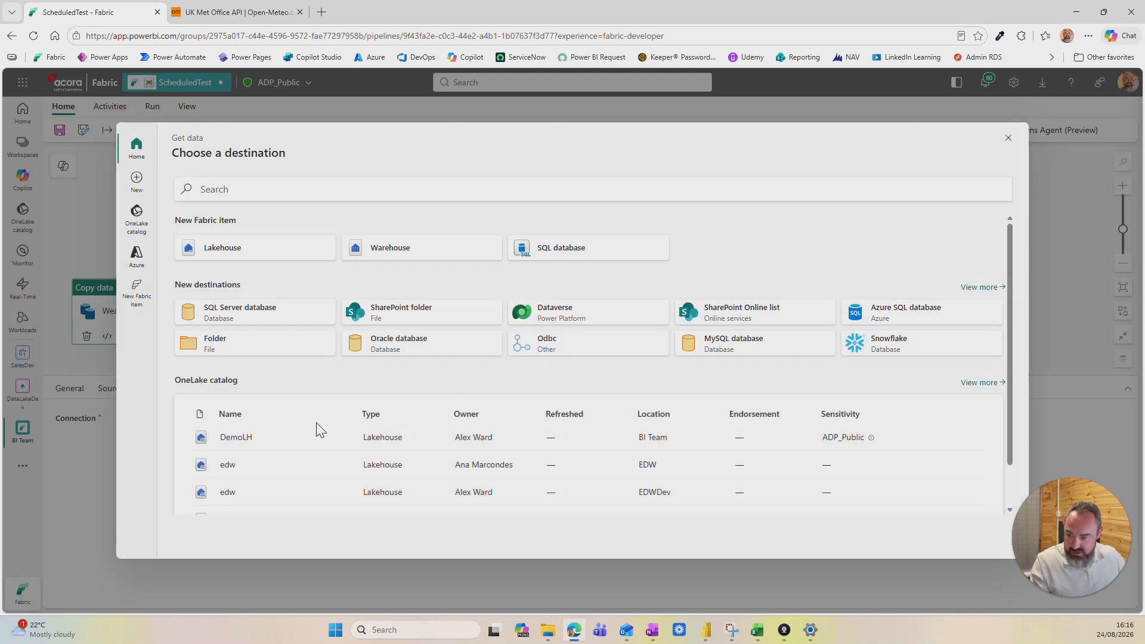
click(237, 441)
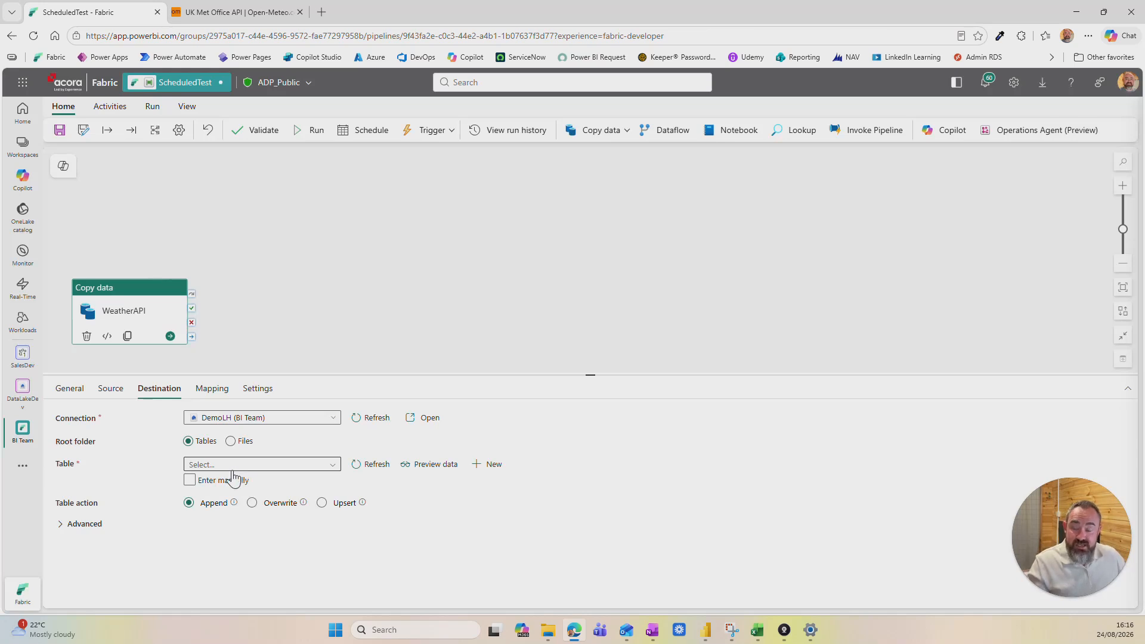
- Enter the destination table manually, with weather as the schema name and the location pipeline parameter as the dynamic table name
click(209, 481)
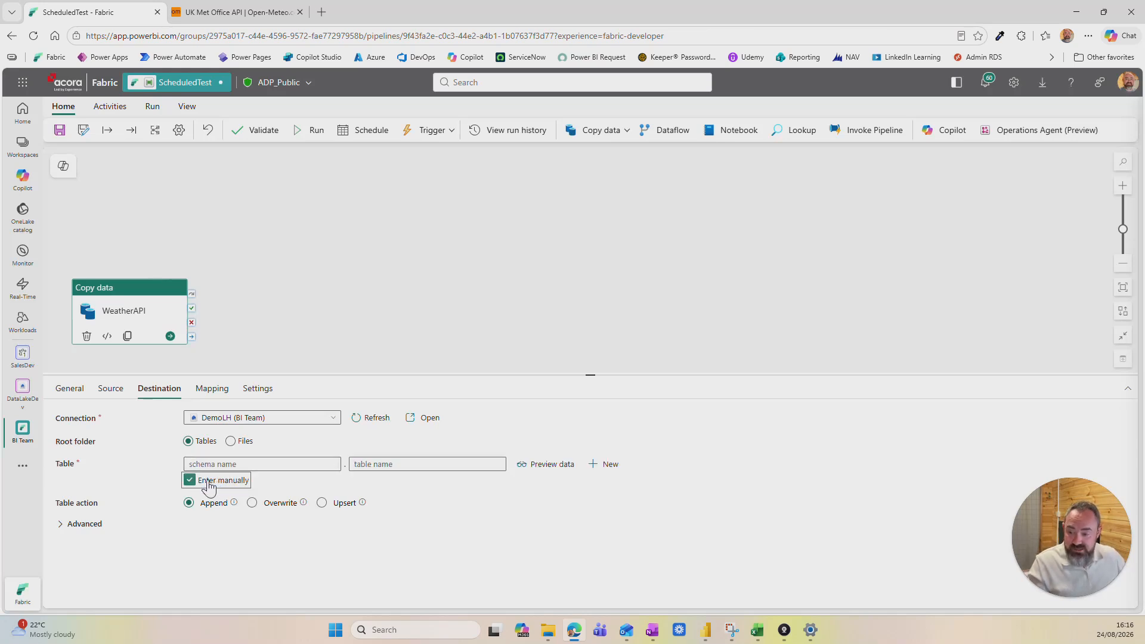
click(245, 464)
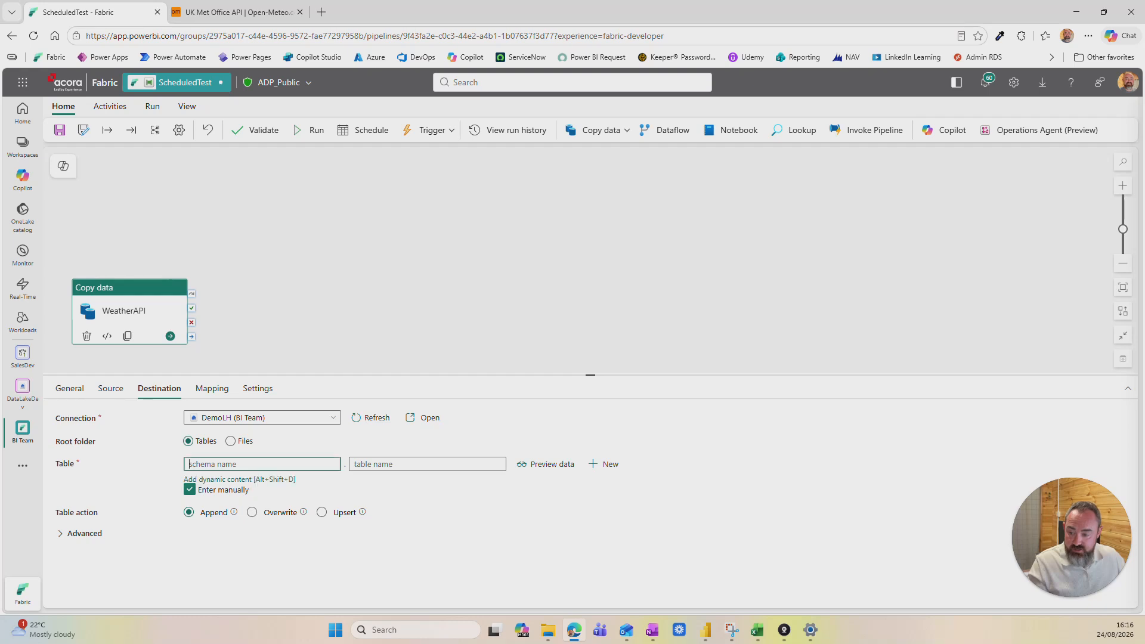
text(weather)
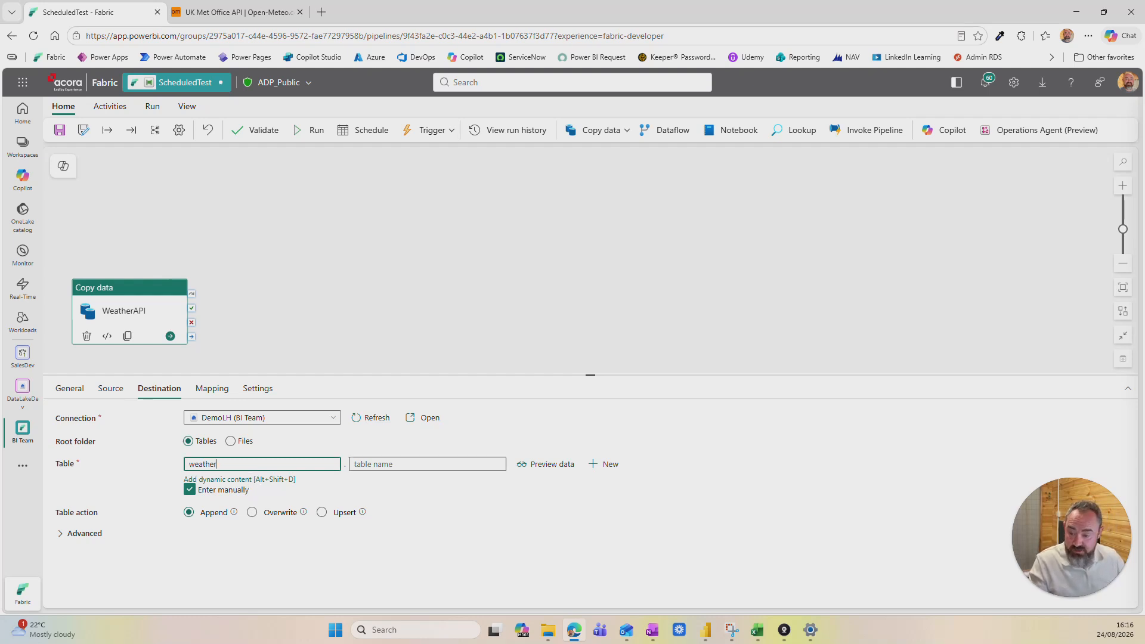
click(372, 464)
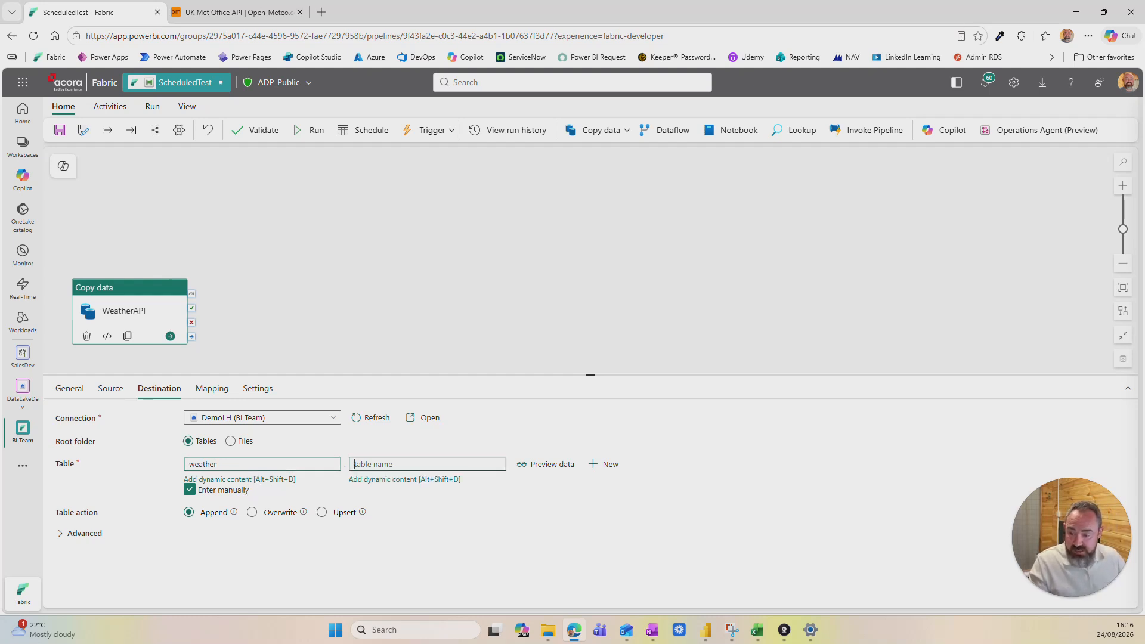
click(381, 481)
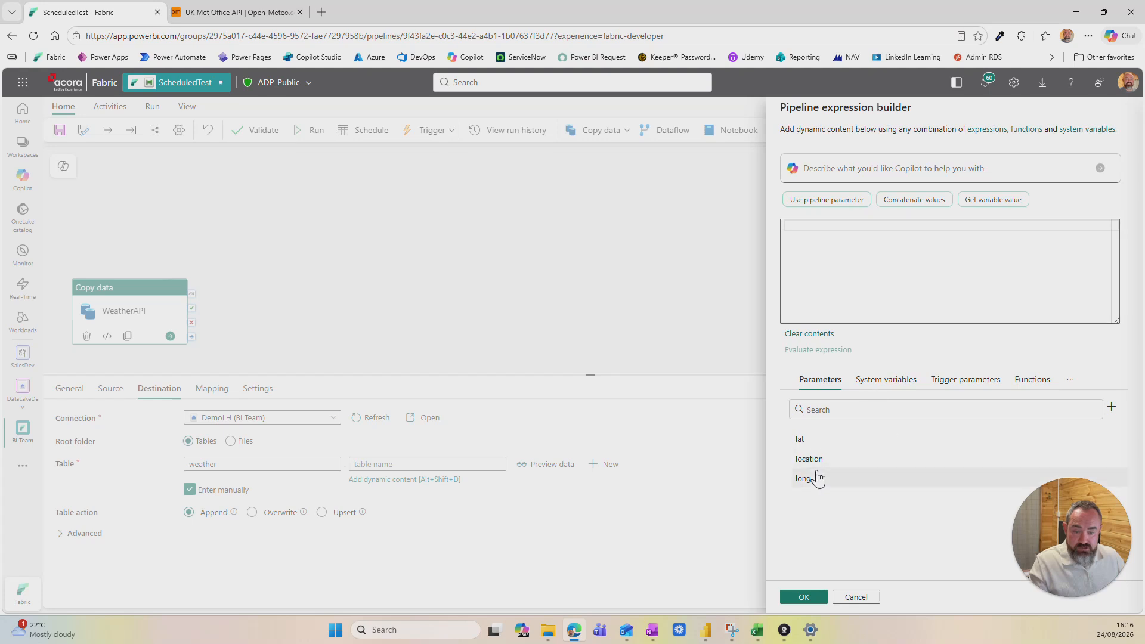
click(815, 462)
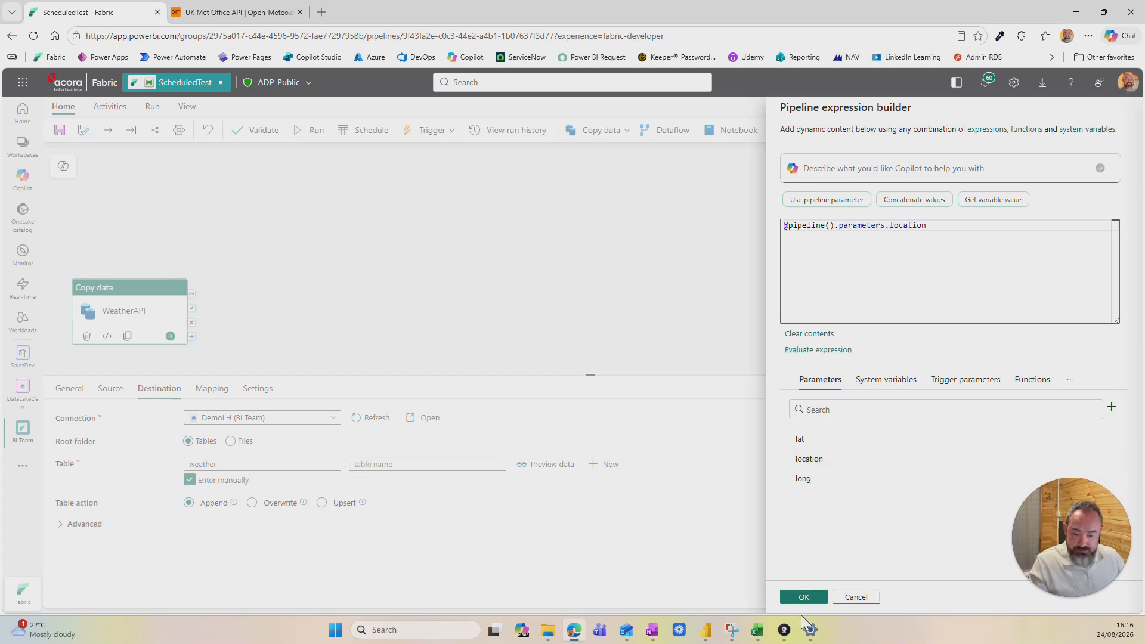
click(804, 598)
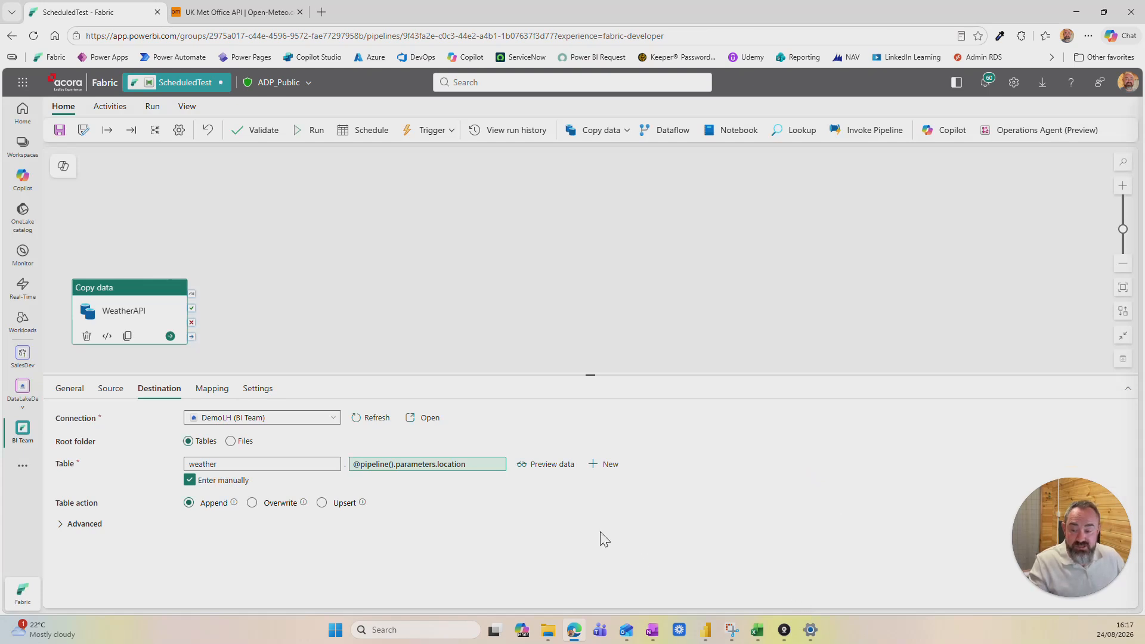
- Set the destination's table action to Overwrite and save the pipeline
click(252, 503)
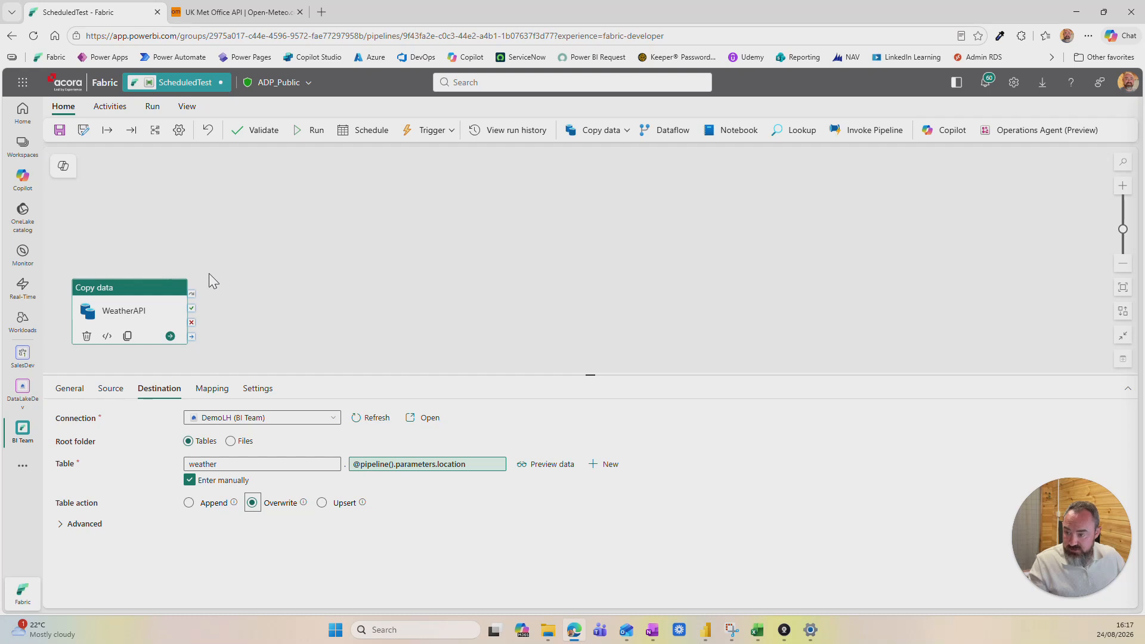
click(60, 136)
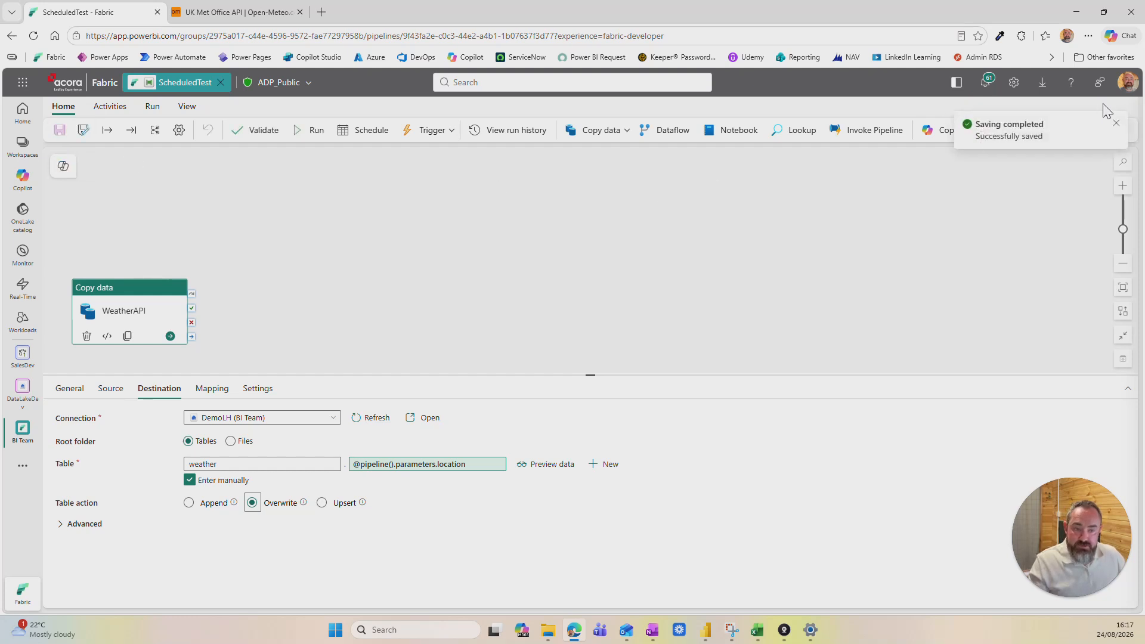
click(1116, 123)
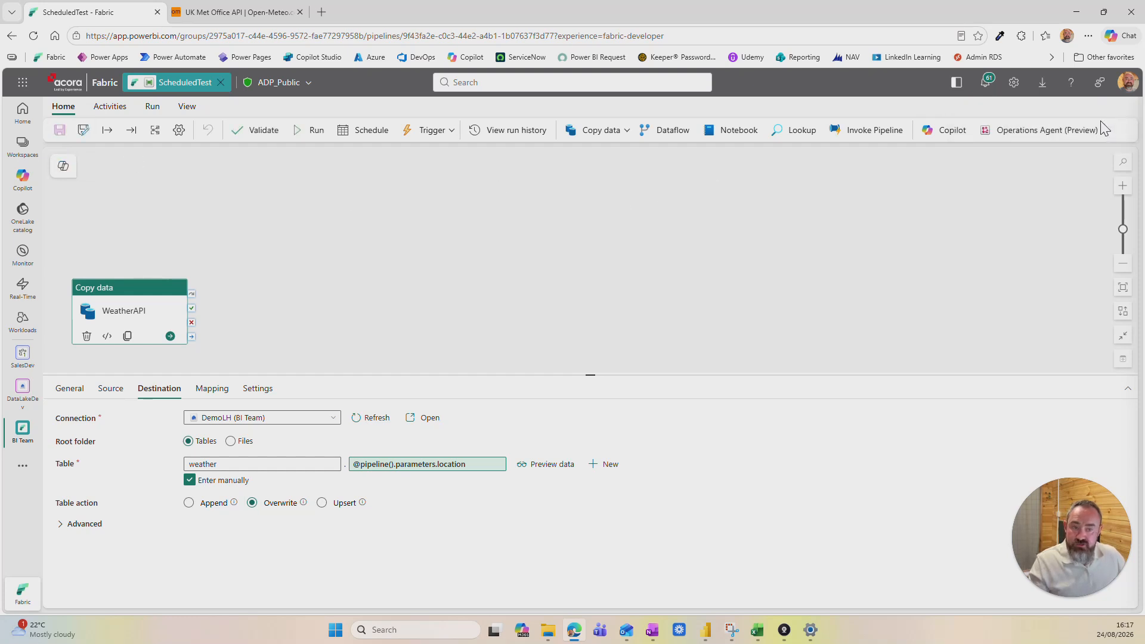
click(363, 130)
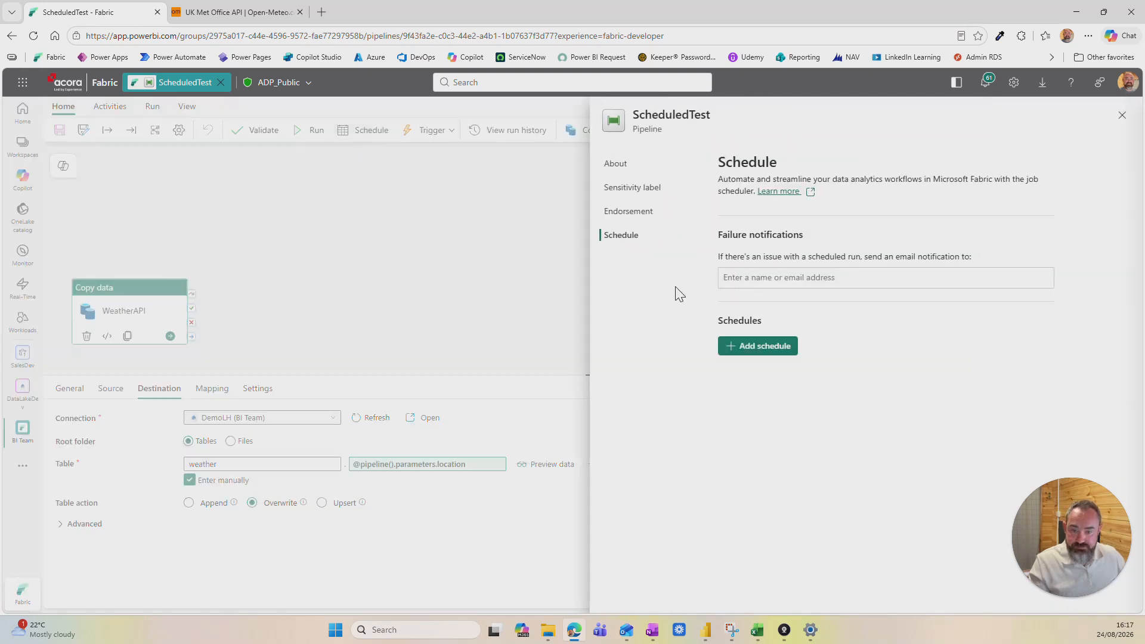
click(747, 353)
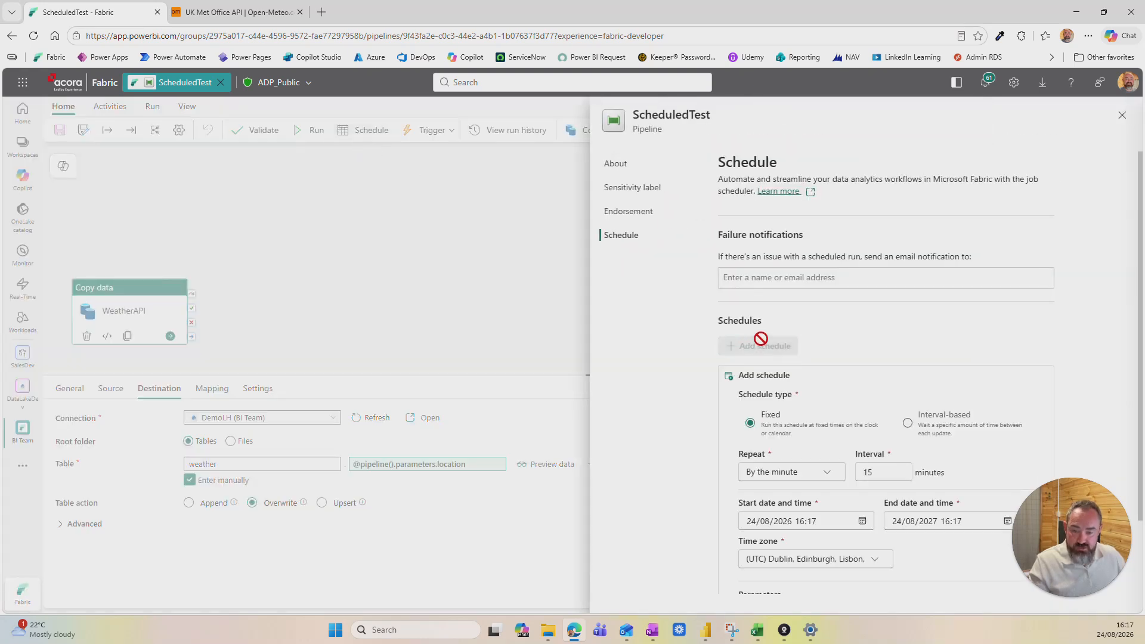
scroll(754, 346, down, 2)
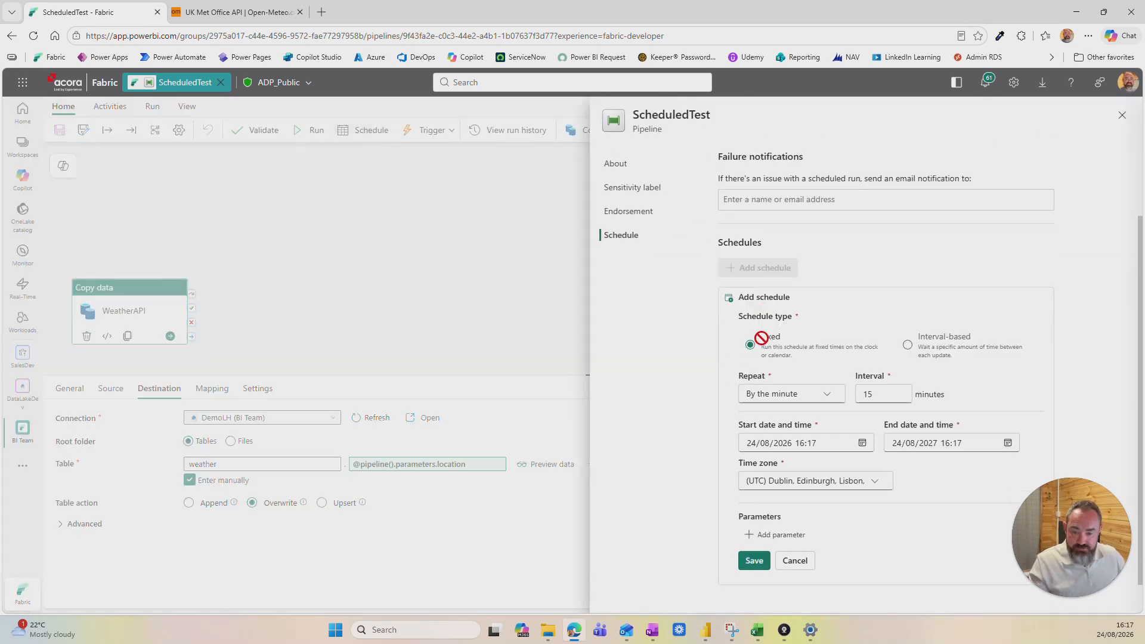
click(823, 386)
click(756, 443)
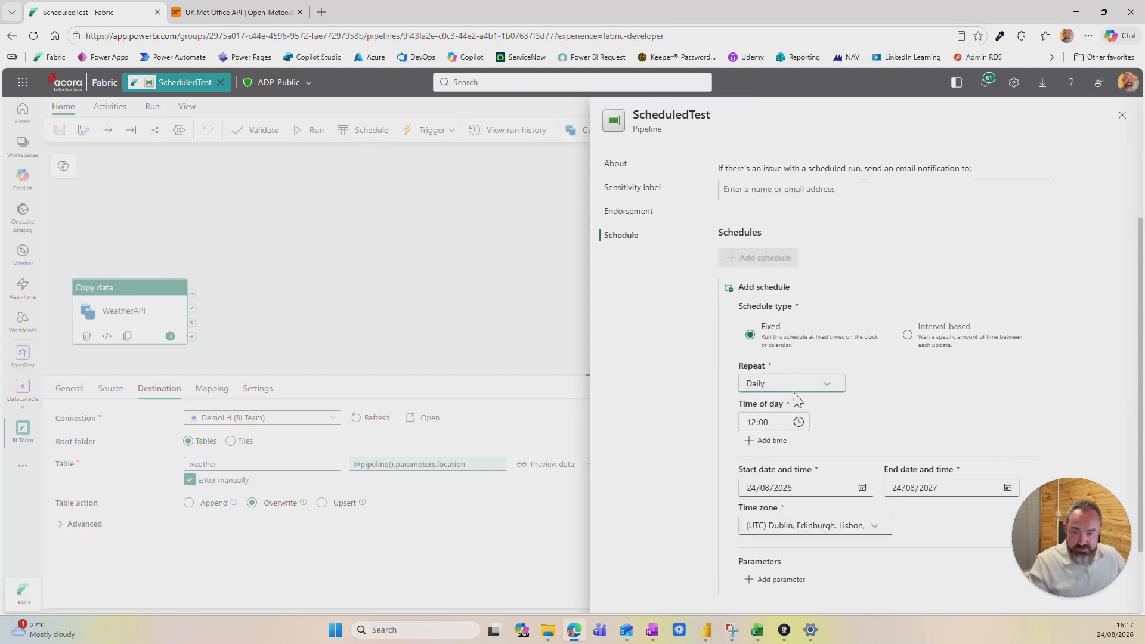
scroll(795, 401, down, 1)
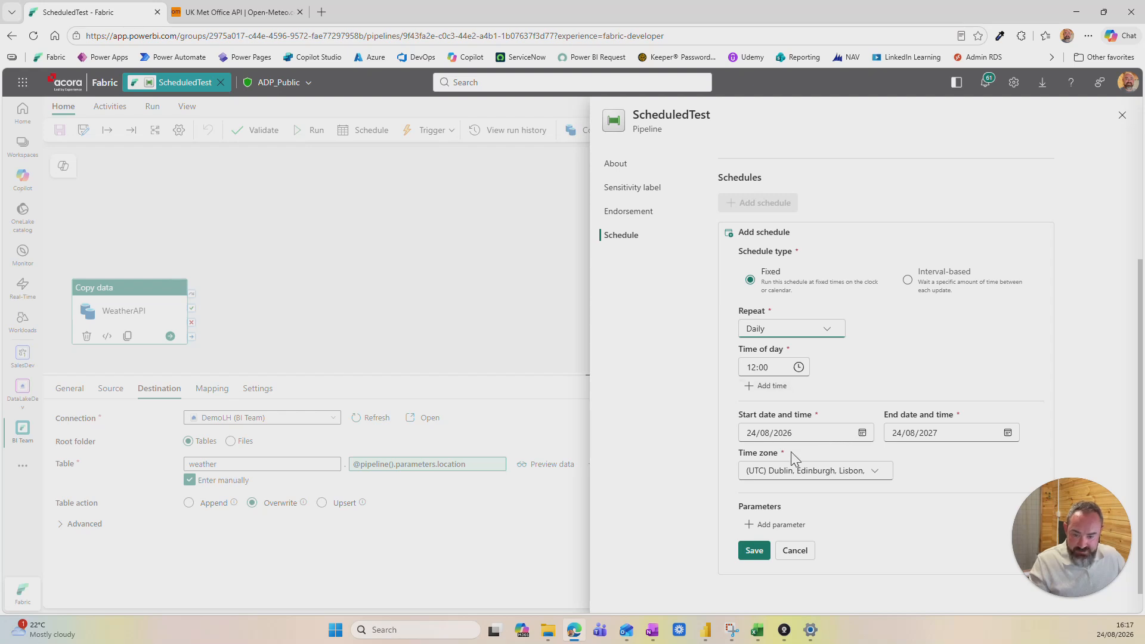
click(763, 526)
scroll(770, 510, down, 1)
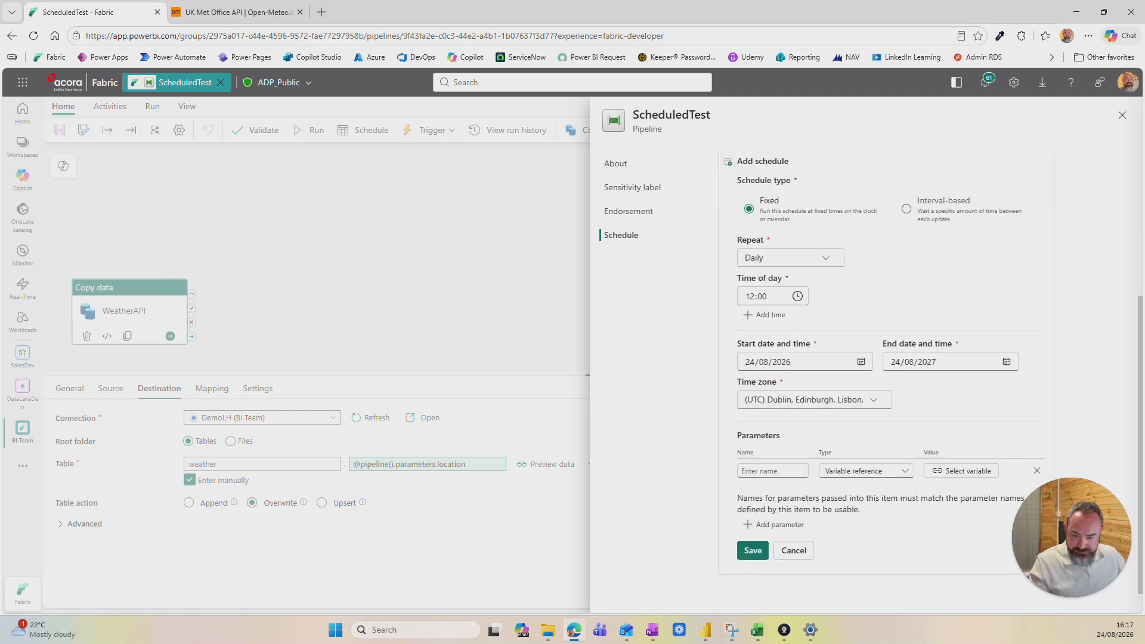
click(794, 552)
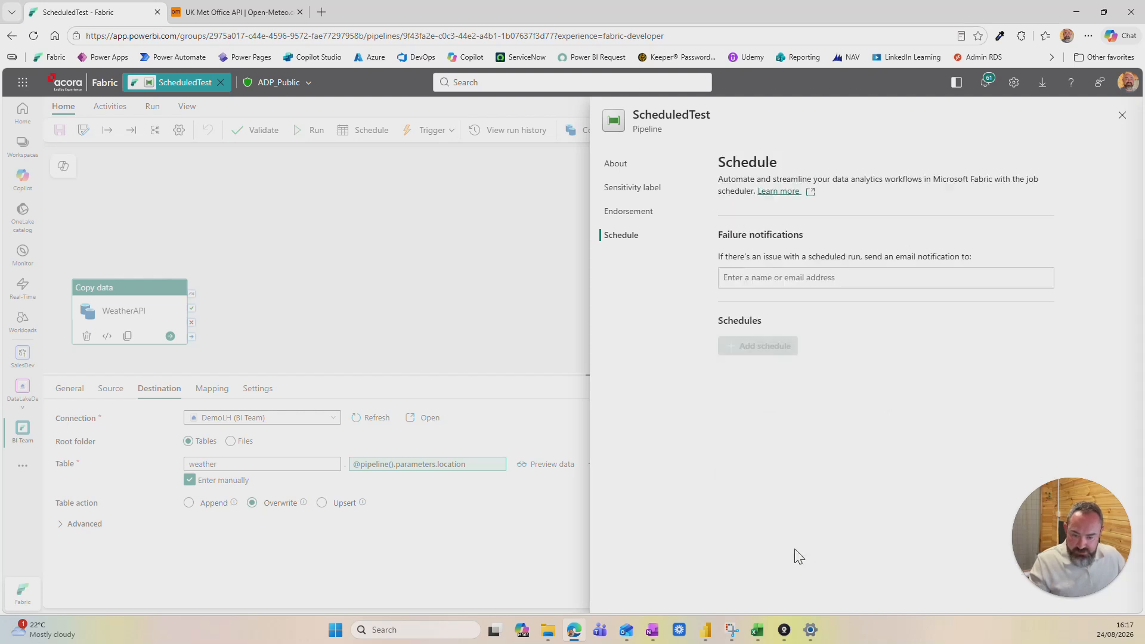
click(1121, 119)
- Show the pipeline-level parameters and begin a new fixed schedule for the ScheduledTest pipeline that repeats daily
click(271, 342)
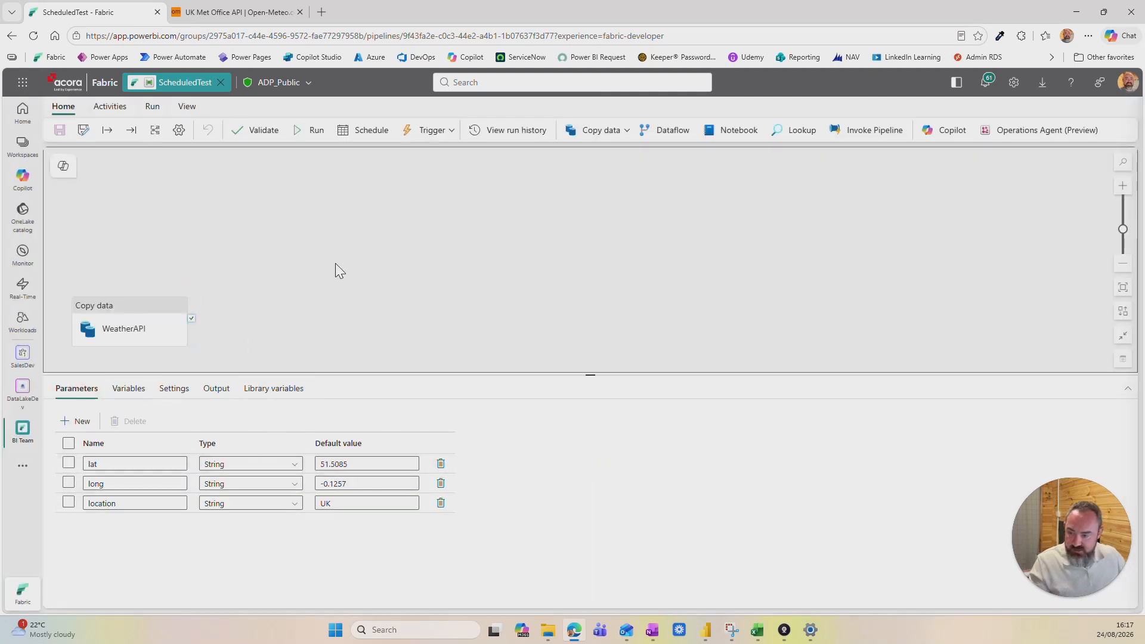
click(367, 135)
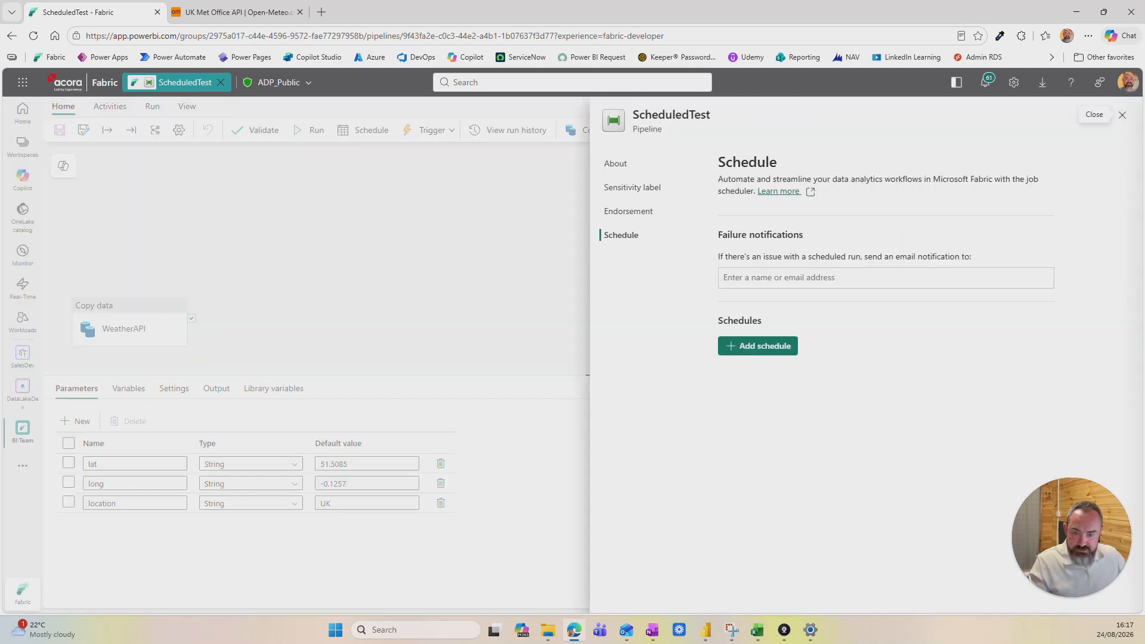
click(742, 349)
scroll(769, 447, down, 2)
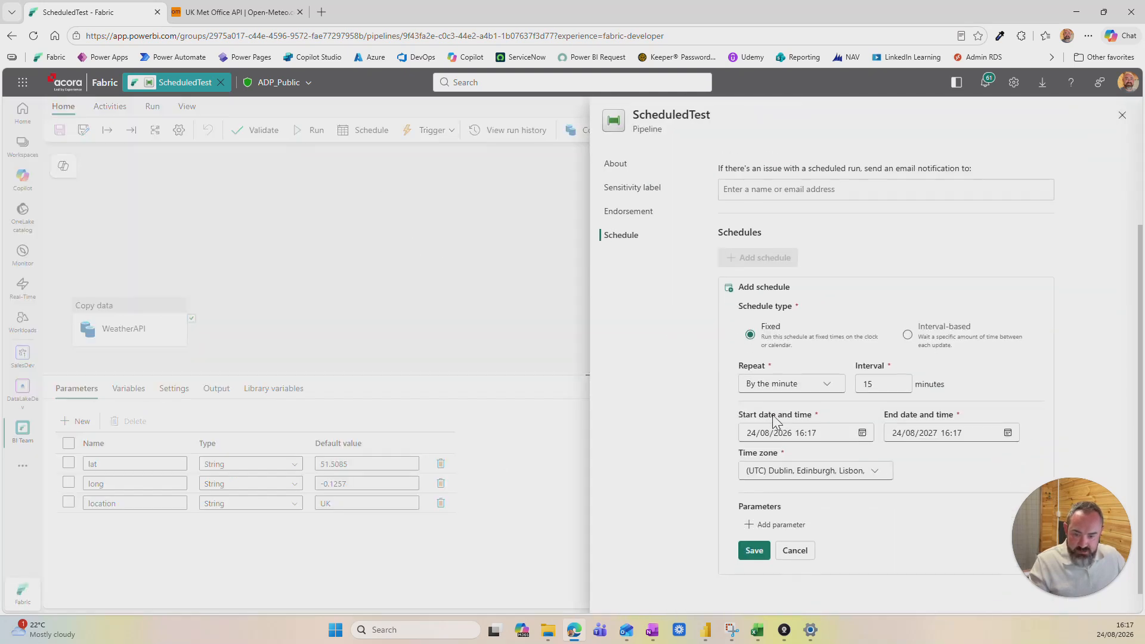
click(793, 384)
click(754, 443)
scroll(779, 376, down, 1)
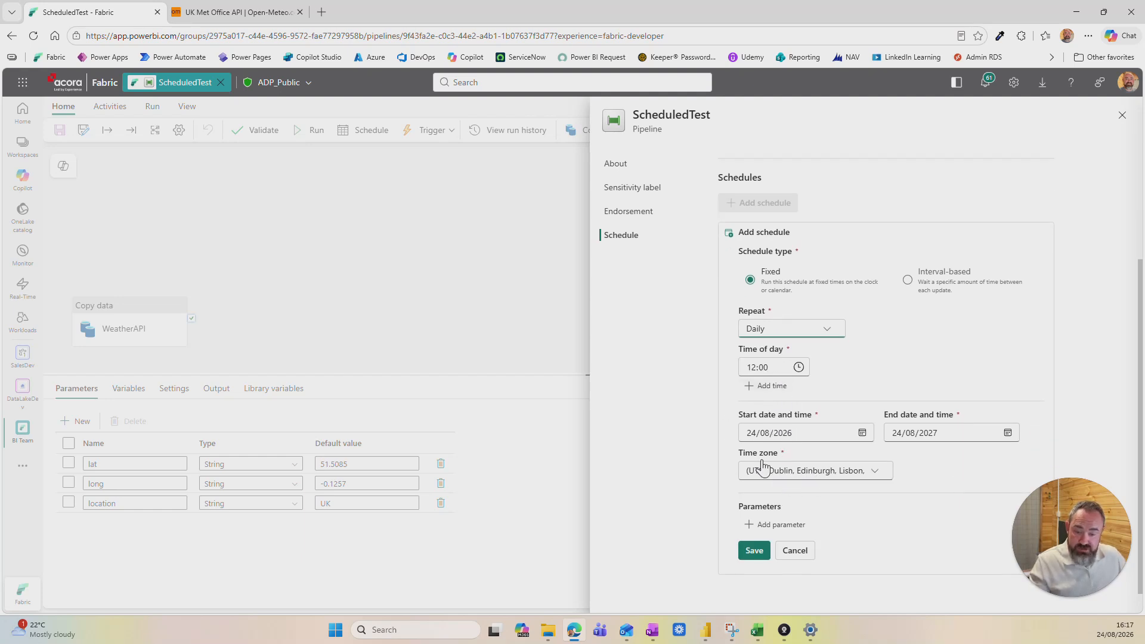
- Add a parameter named lat to the new schedule, with type String and value 51.5085
click(766, 526)
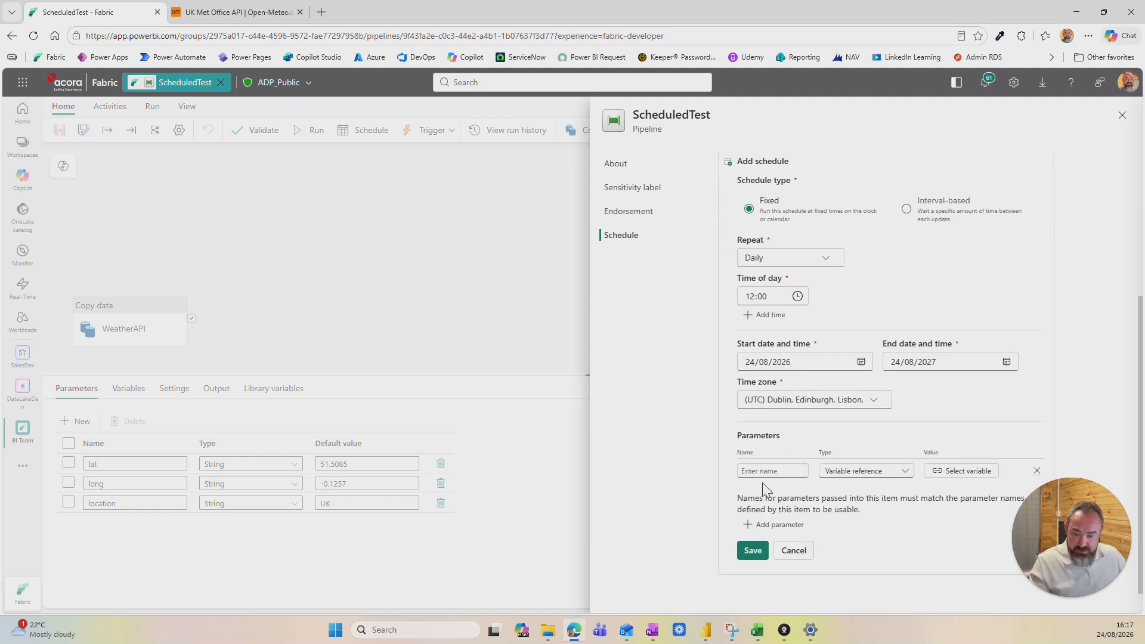
click(767, 471)
text(lat)
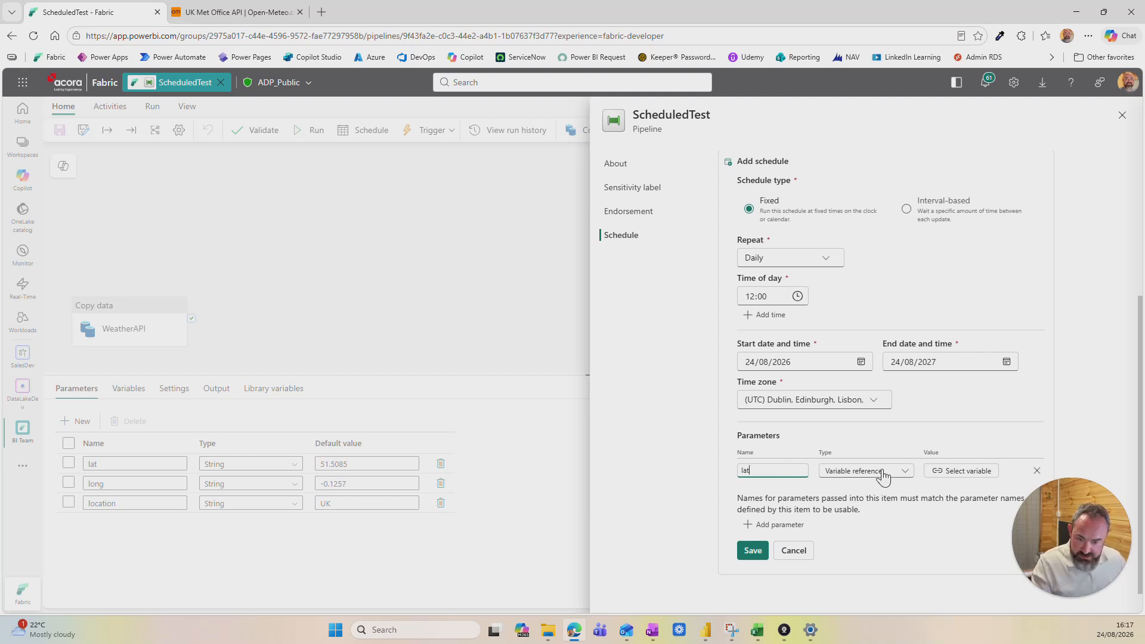
click(884, 476)
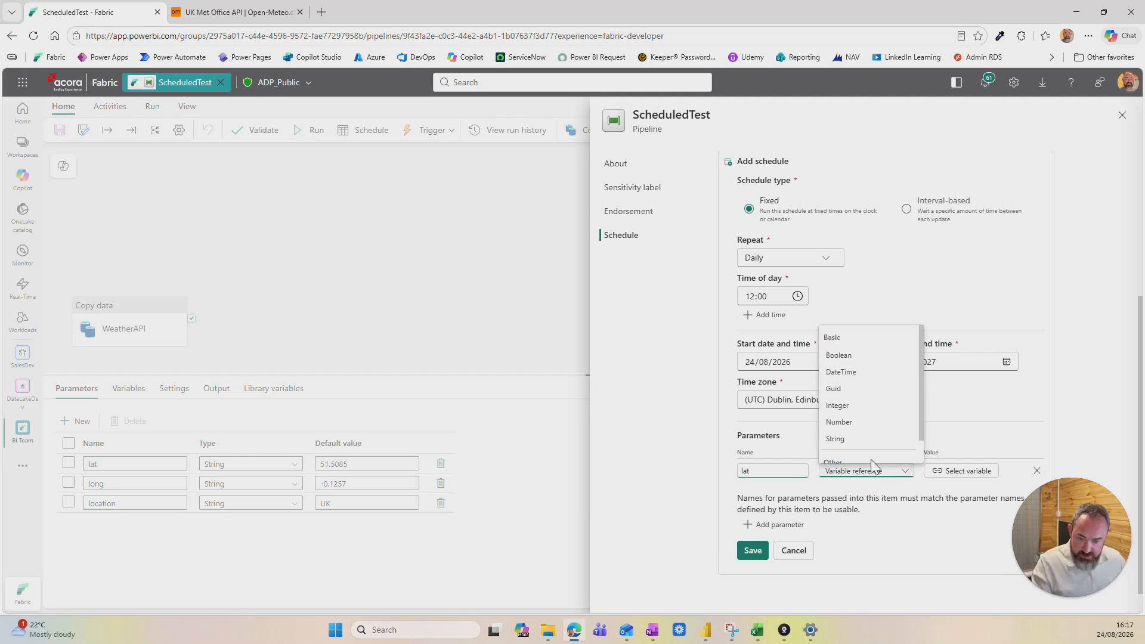
click(841, 443)
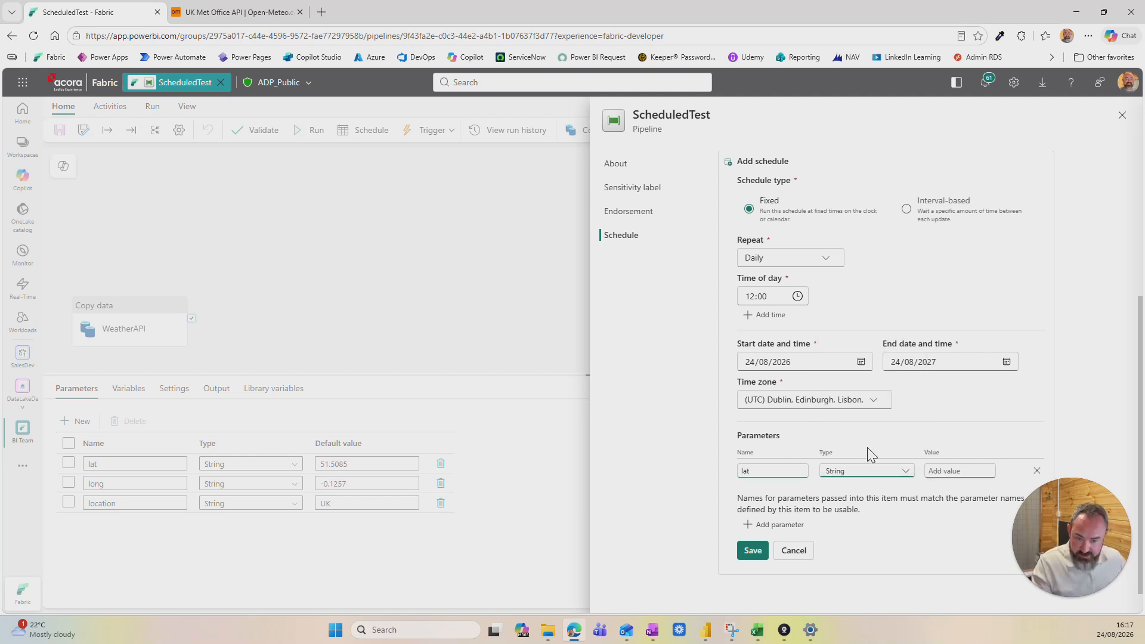
click(949, 473)
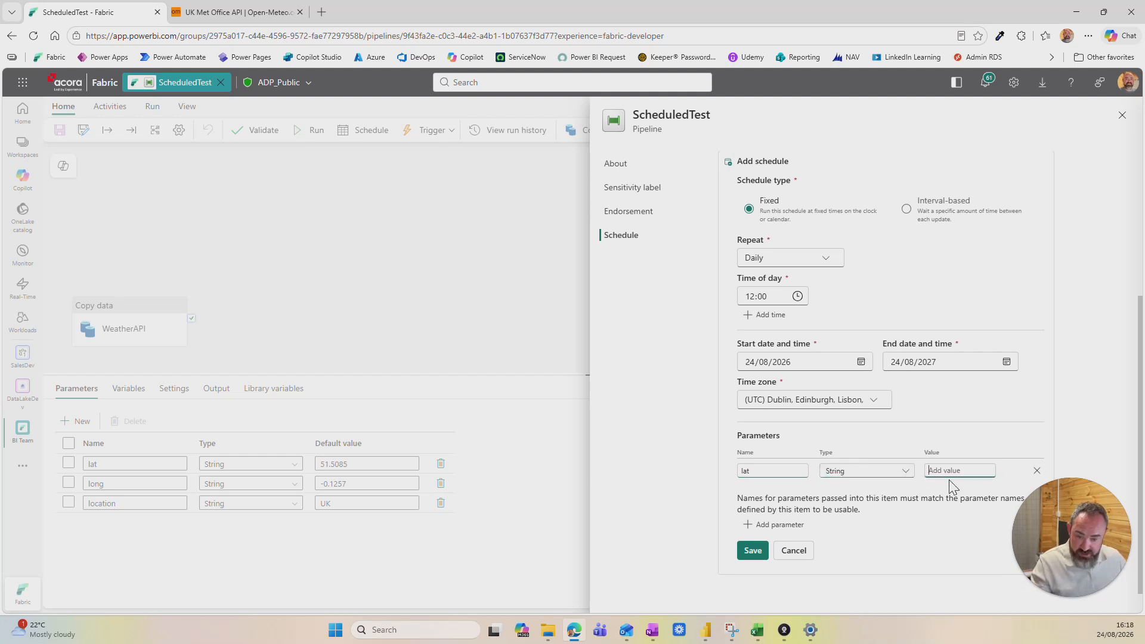
text(51.5085)
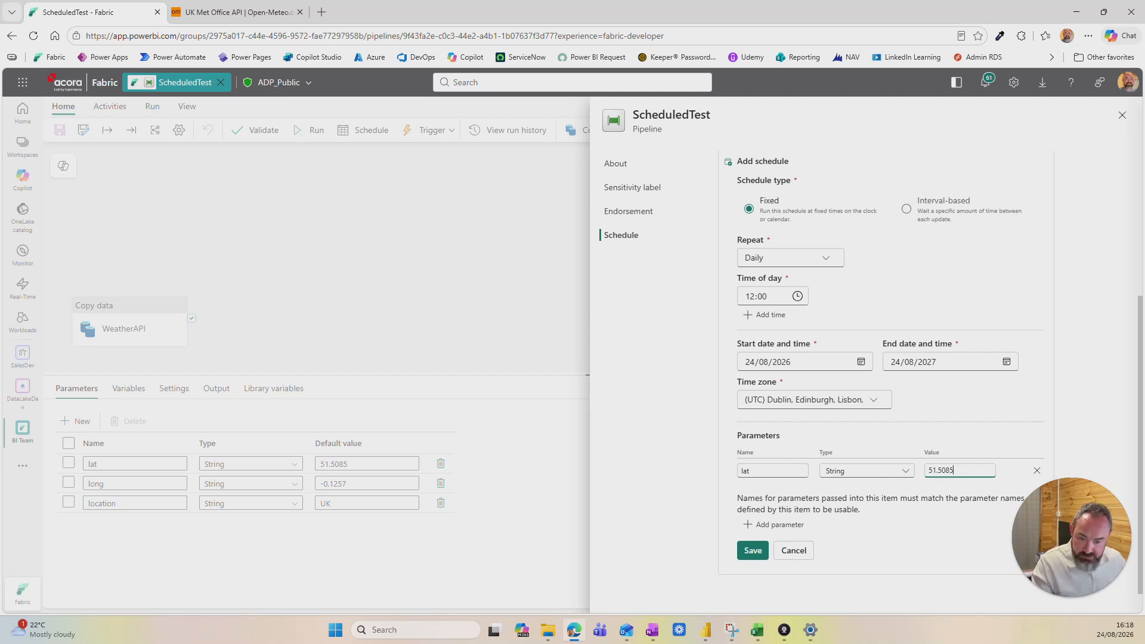
- Add a second schedule parameter named long, with type String and value -0.1257
click(774, 525)
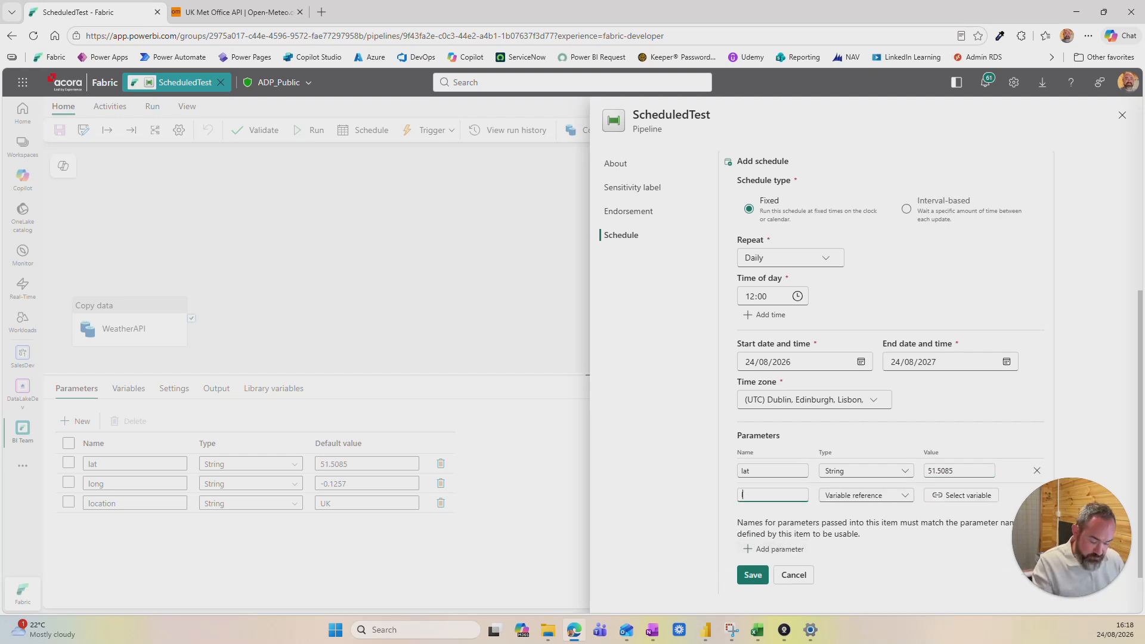
click(862, 497)
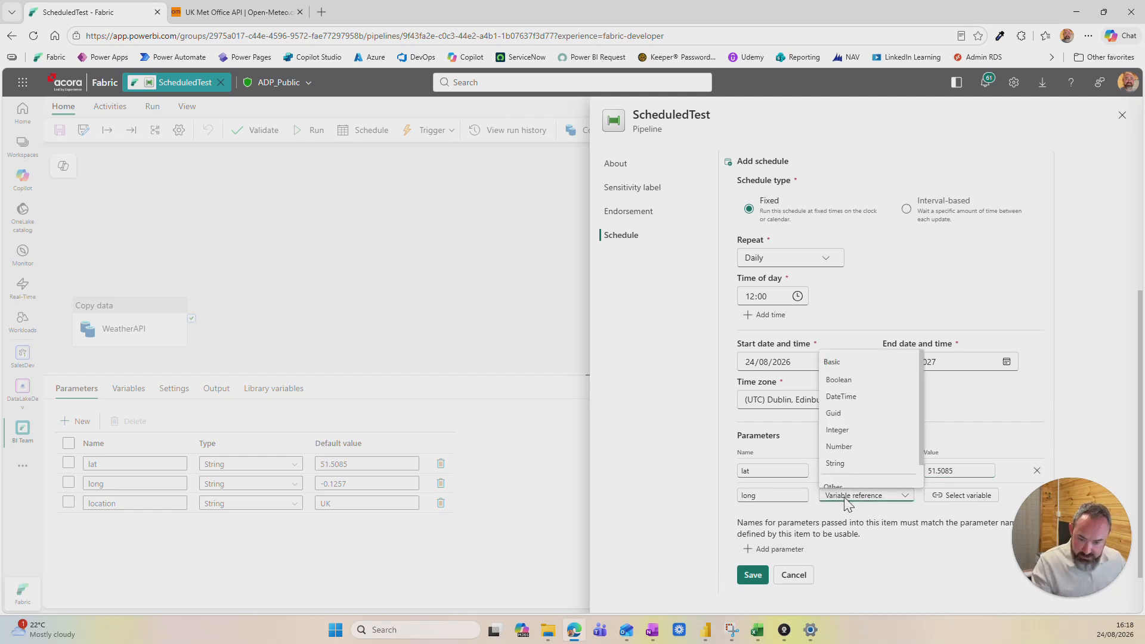
click(841, 468)
click(929, 495)
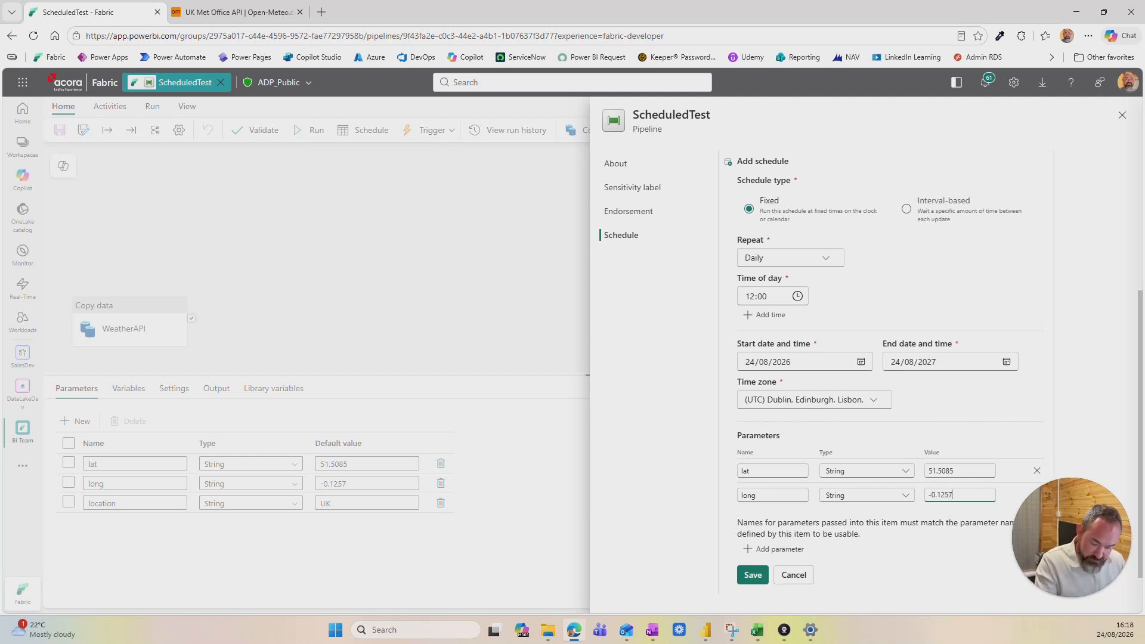
- Add a third schedule parameter named location, with type String and value UK, and save the schedule
click(765, 549)
click(763, 520)
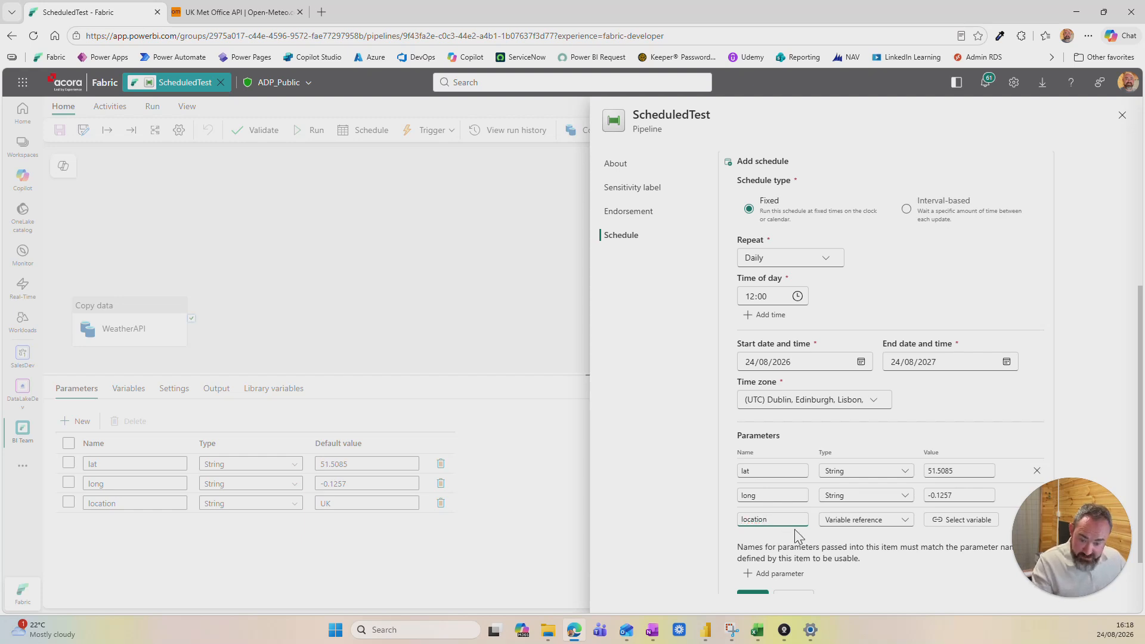
click(864, 520)
click(841, 489)
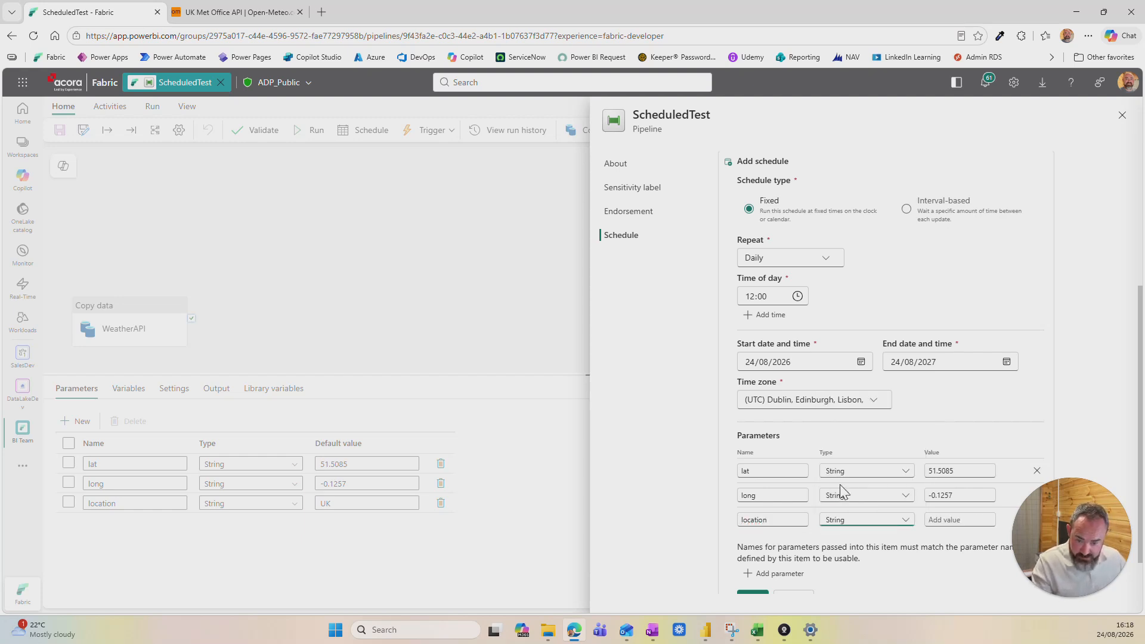
click(960, 520)
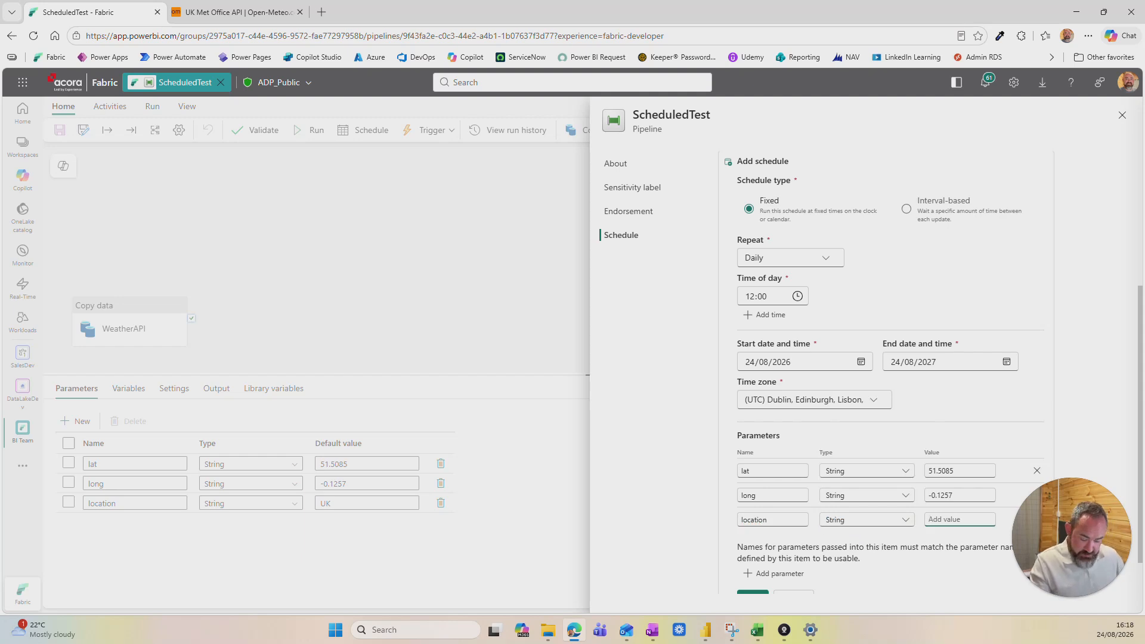
text(UK)
scroll(862, 542, down, 1)
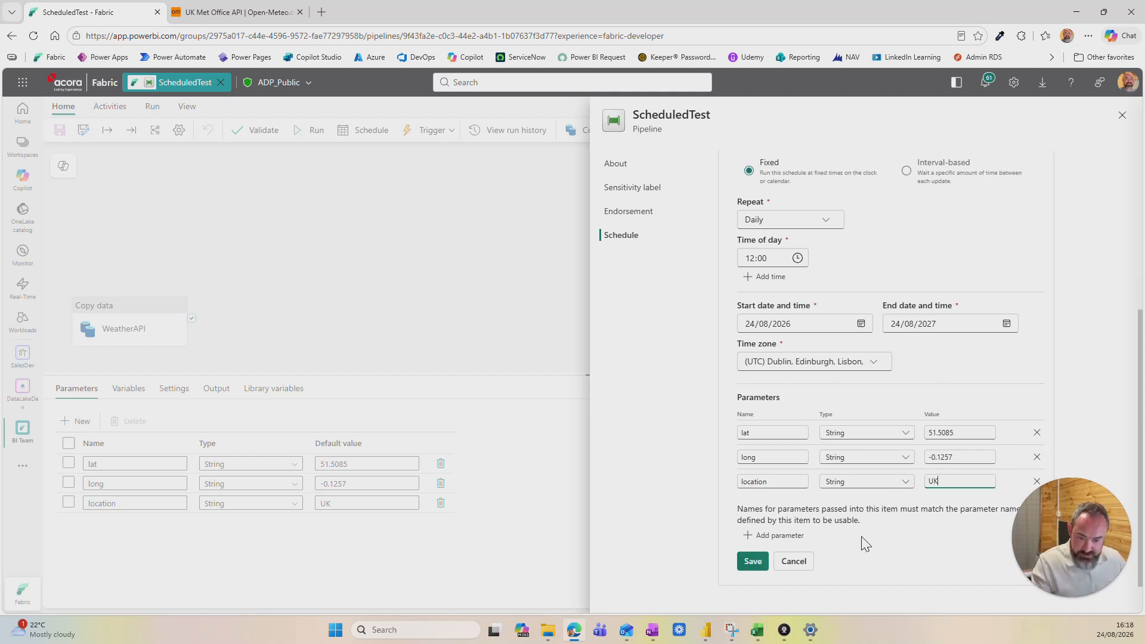
click(755, 550)
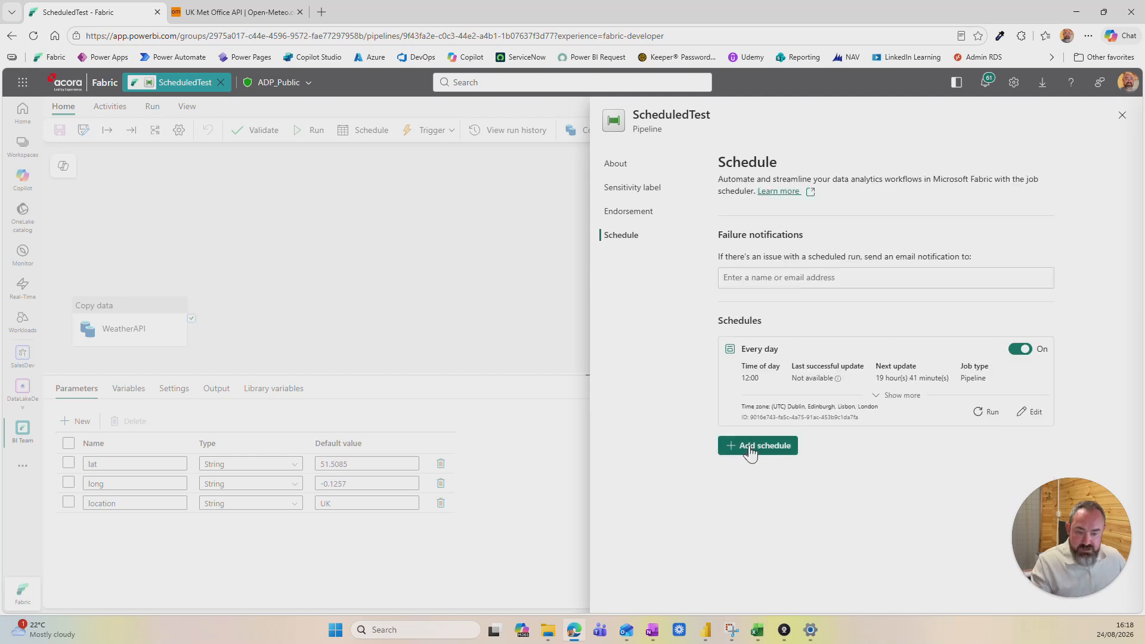
- Begin a second fixed schedule for the pipeline that repeats daily at 13:00
click(750, 447)
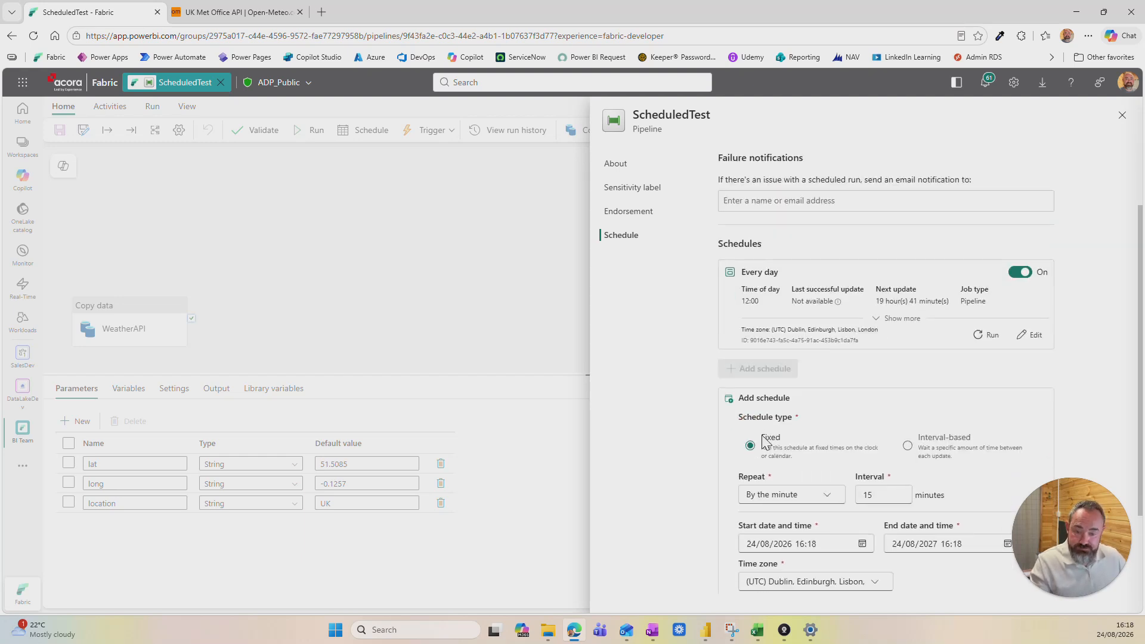
scroll(765, 412, down, 2)
click(772, 390)
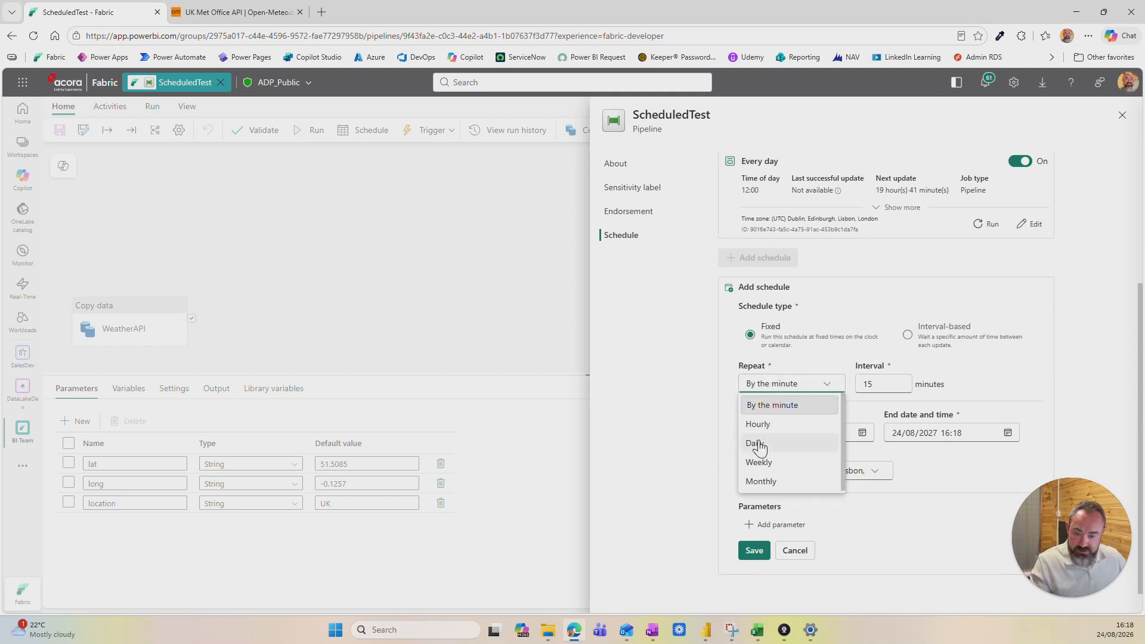
click(757, 444)
click(776, 422)
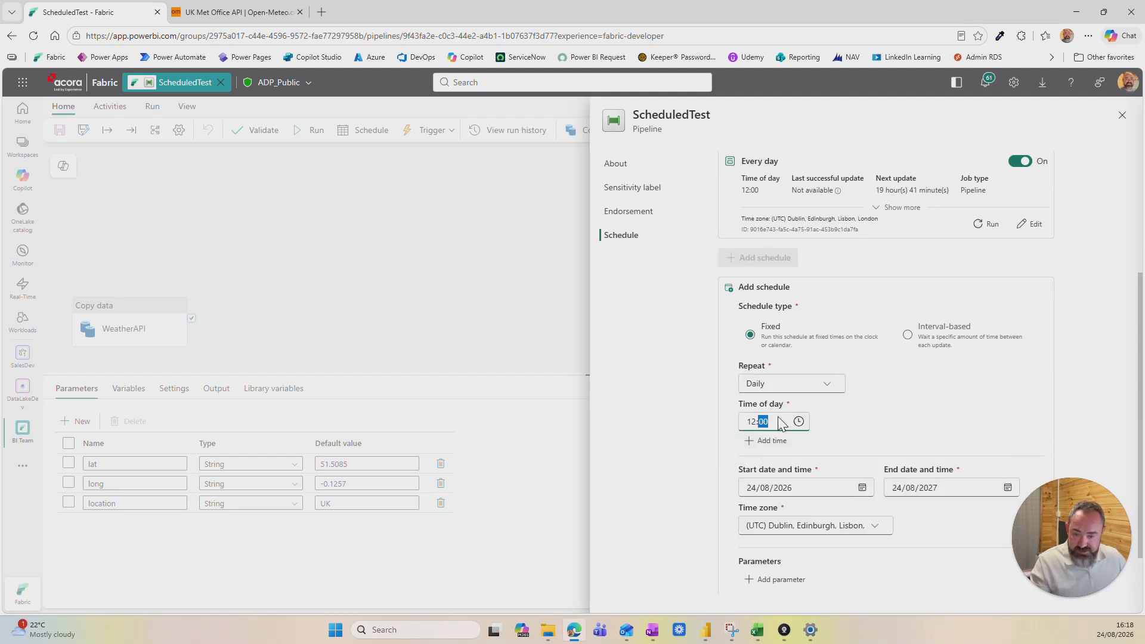
click(799, 423)
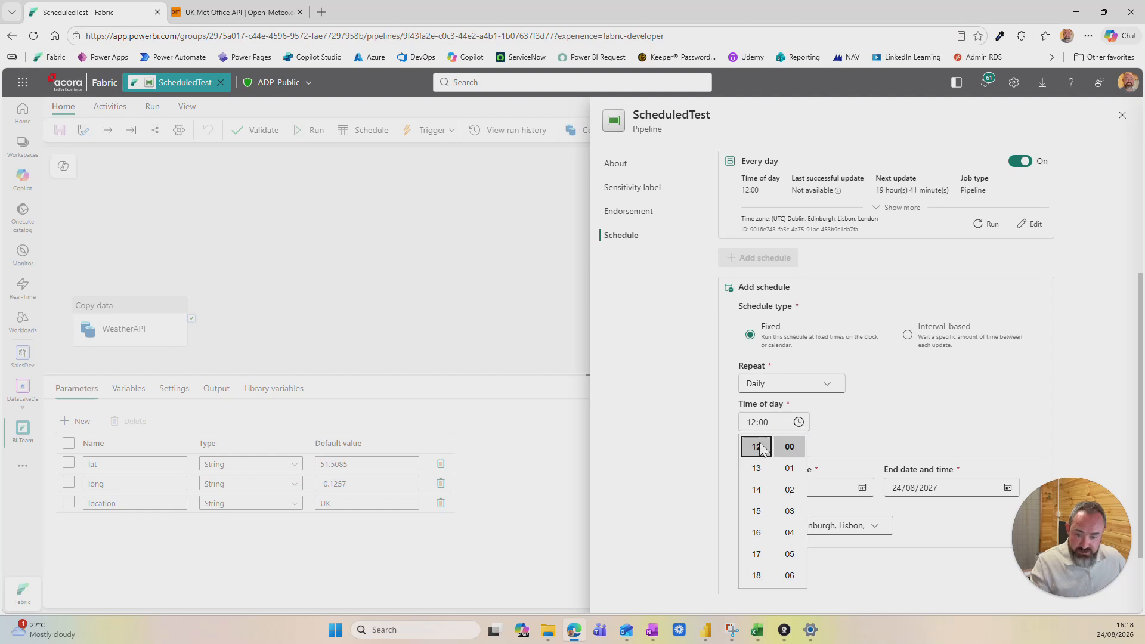
click(757, 469)
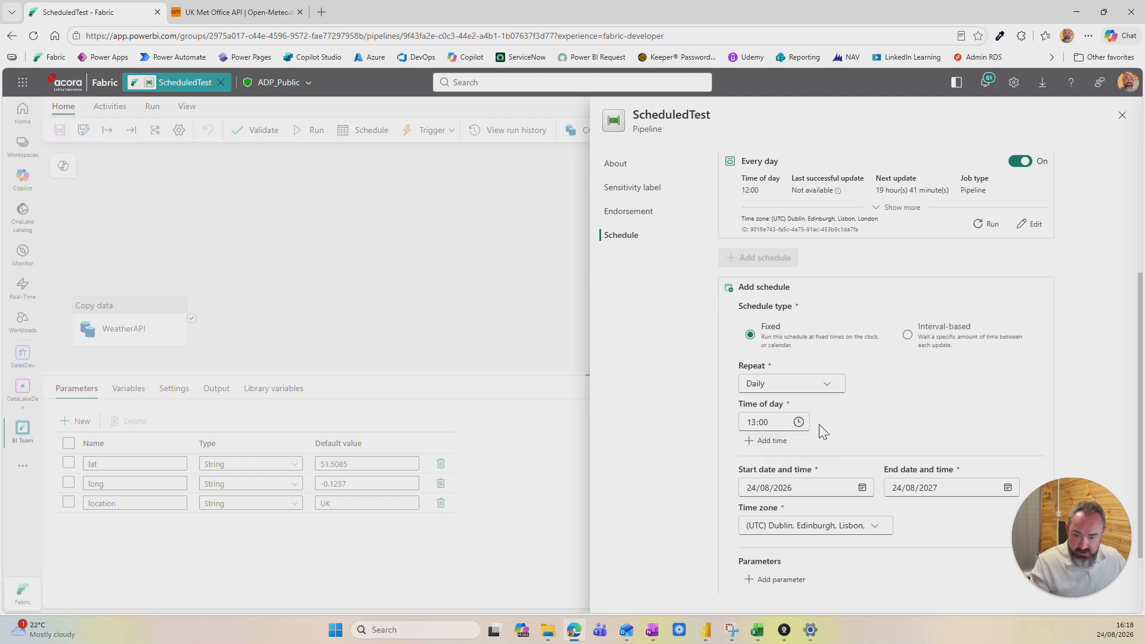
scroll(817, 477, down, 1)
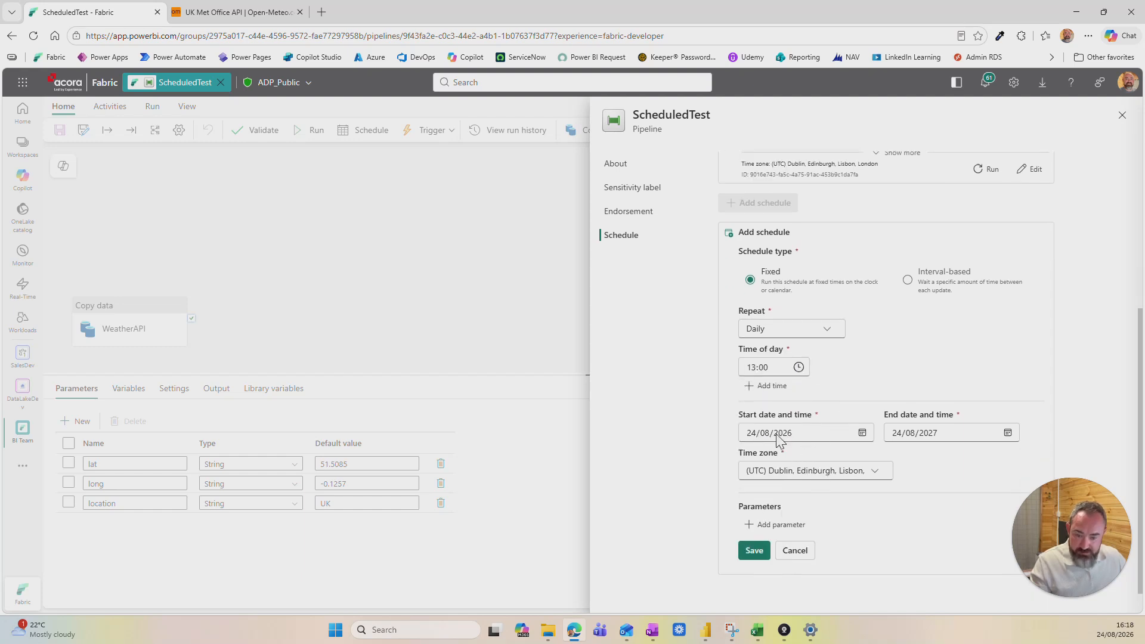
- Add two String parameters named lat and long to the 13:00 schedule, leaving their values empty
click(761, 524)
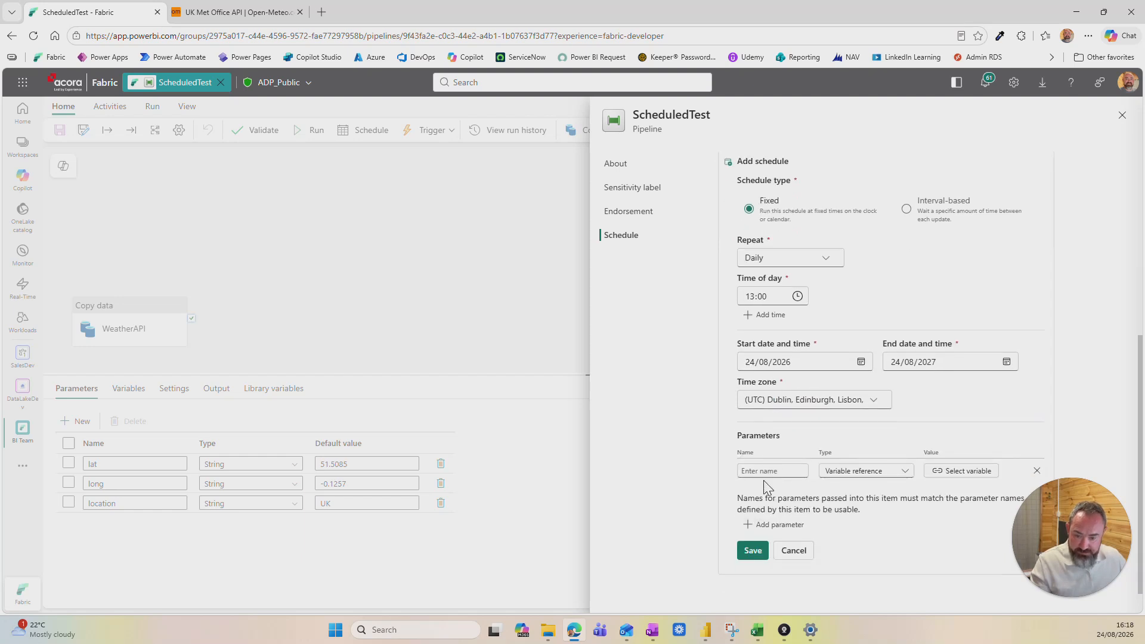
click(772, 470)
text(lat)
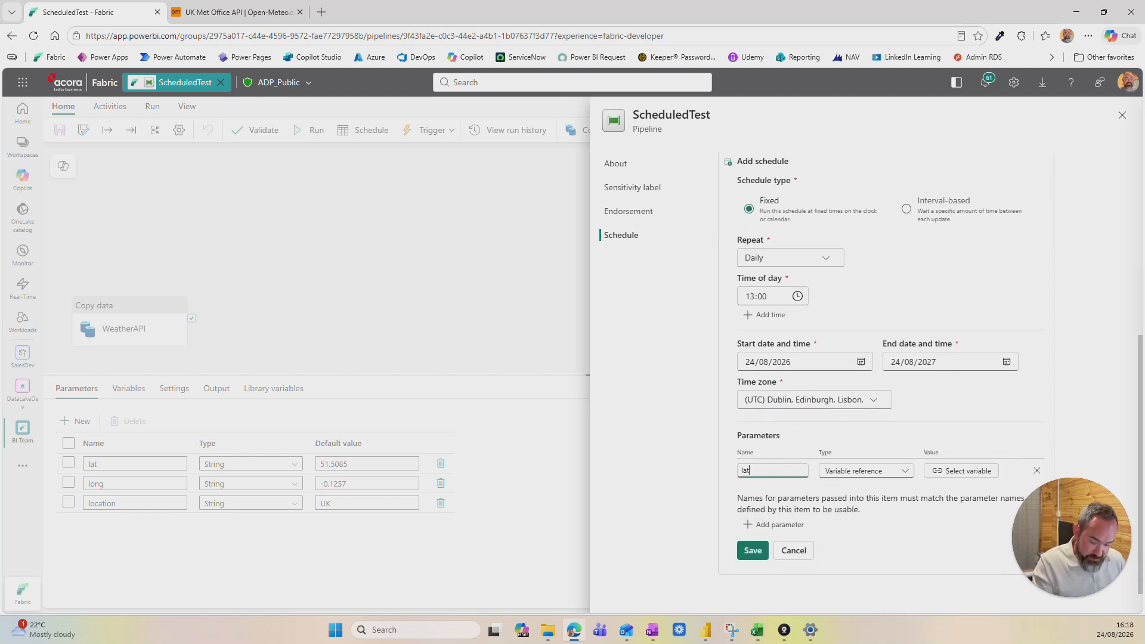
click(859, 470)
click(835, 439)
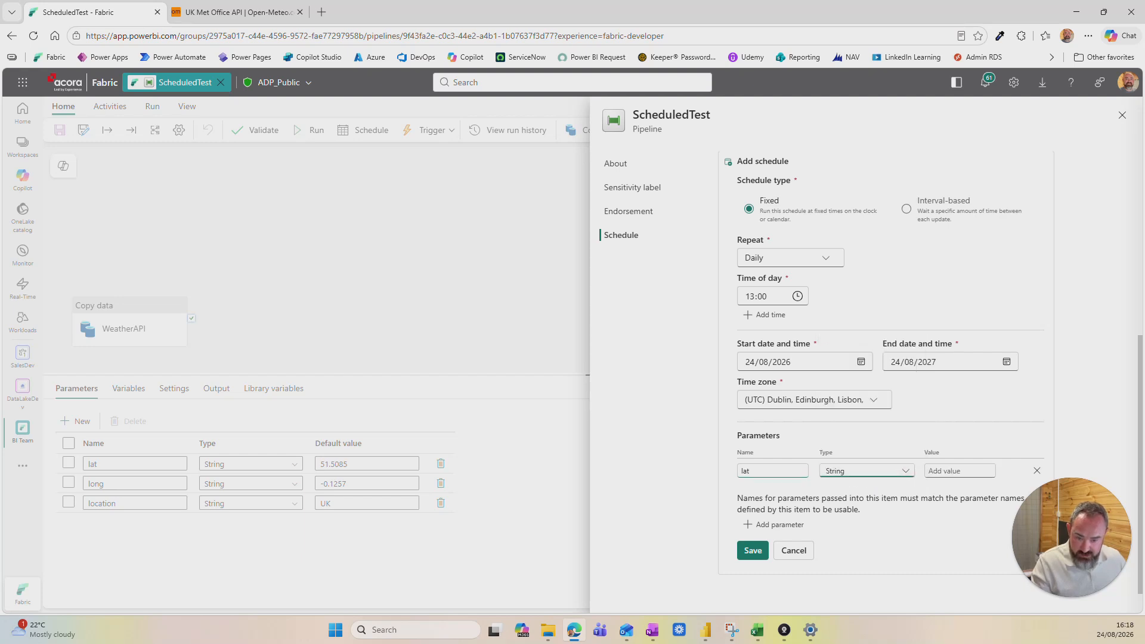
click(764, 527)
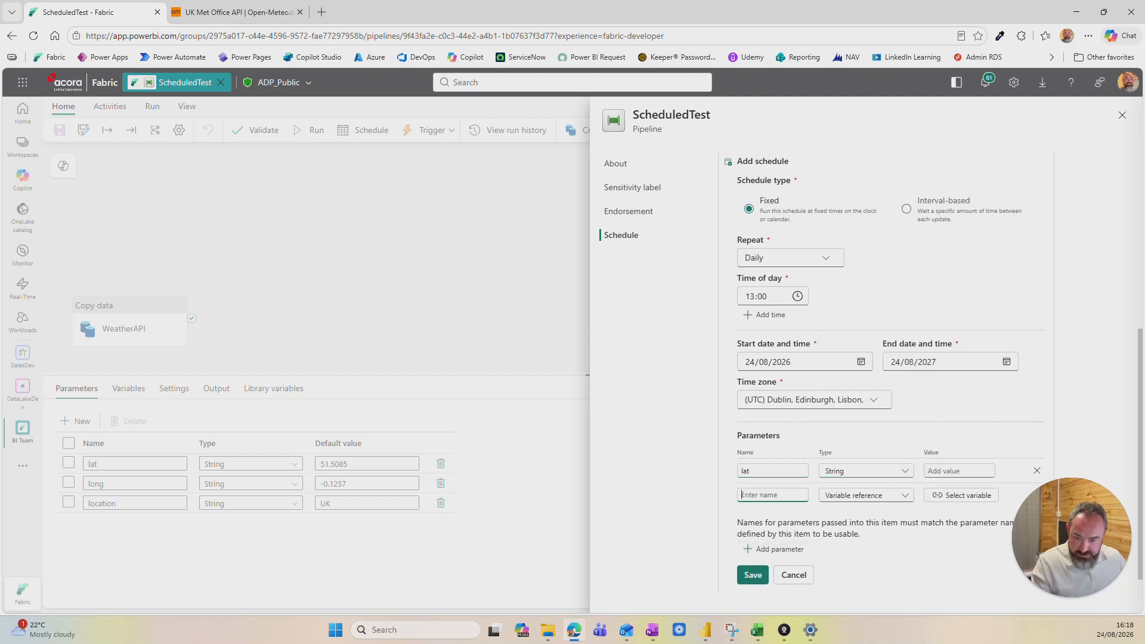
click(838, 500)
click(835, 463)
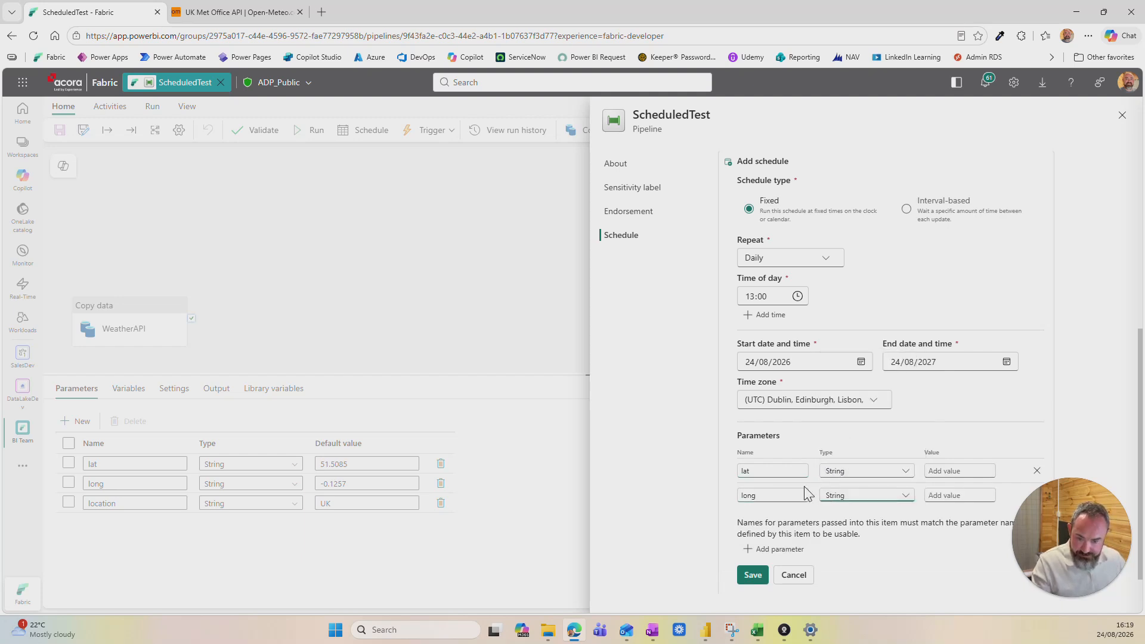
- Add a location parameter to the 13:00 schedule, with type String and value US
click(762, 548)
text(location)
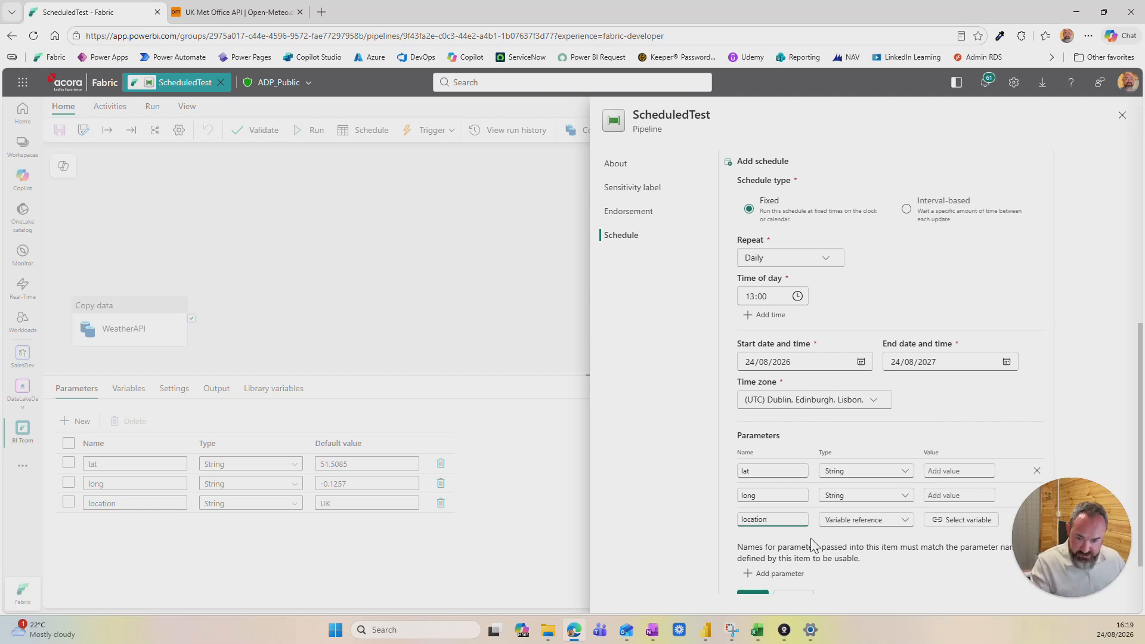
click(859, 520)
click(841, 488)
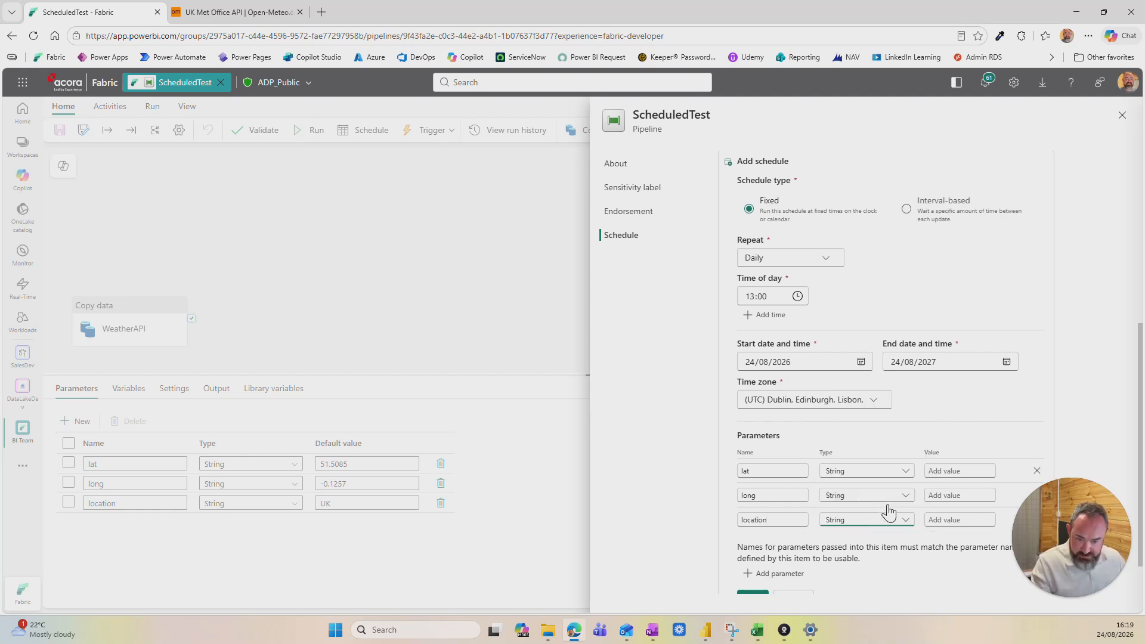
key(Tab)
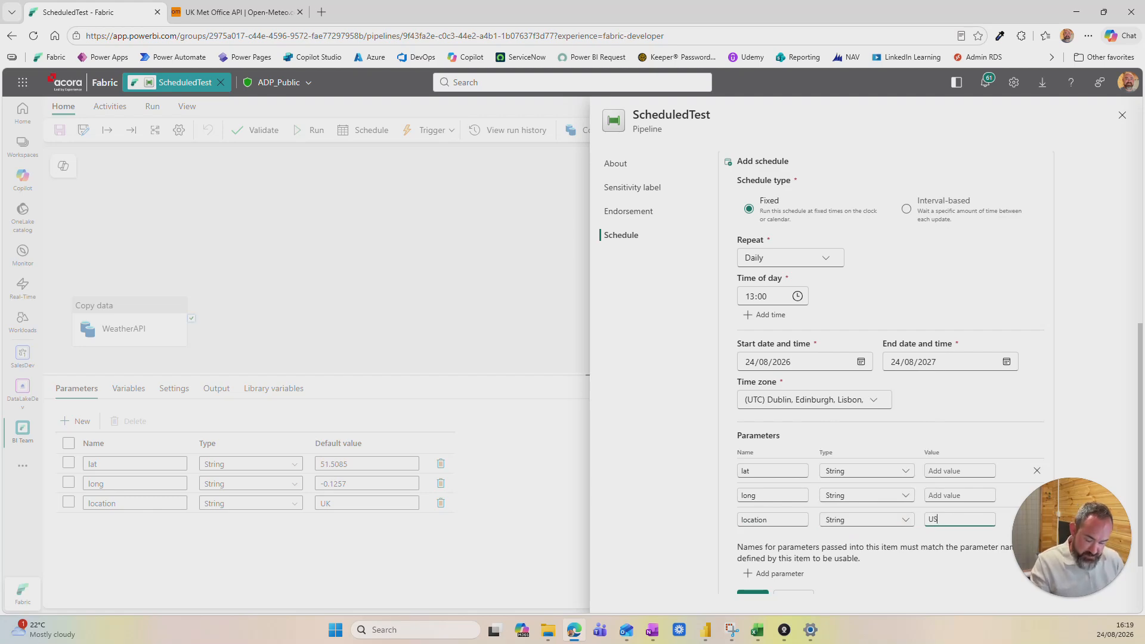
- Switch to the Open-Meteo documentation and open the NOAA U.S. weather forecast API page
click(222, 16)
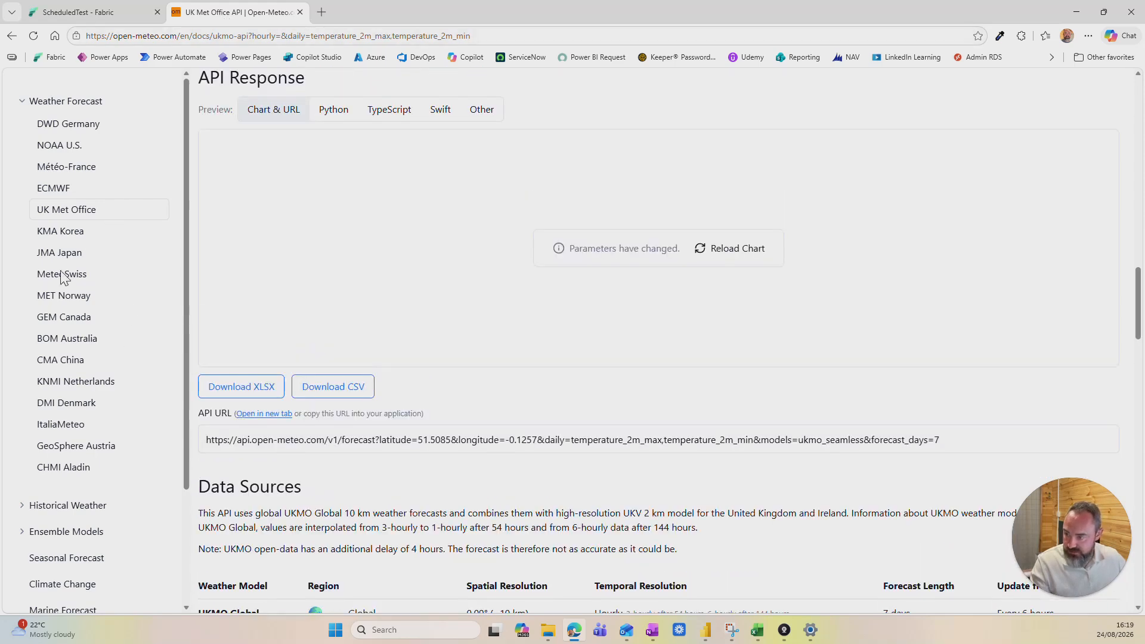
scroll(110, 320, up, 3)
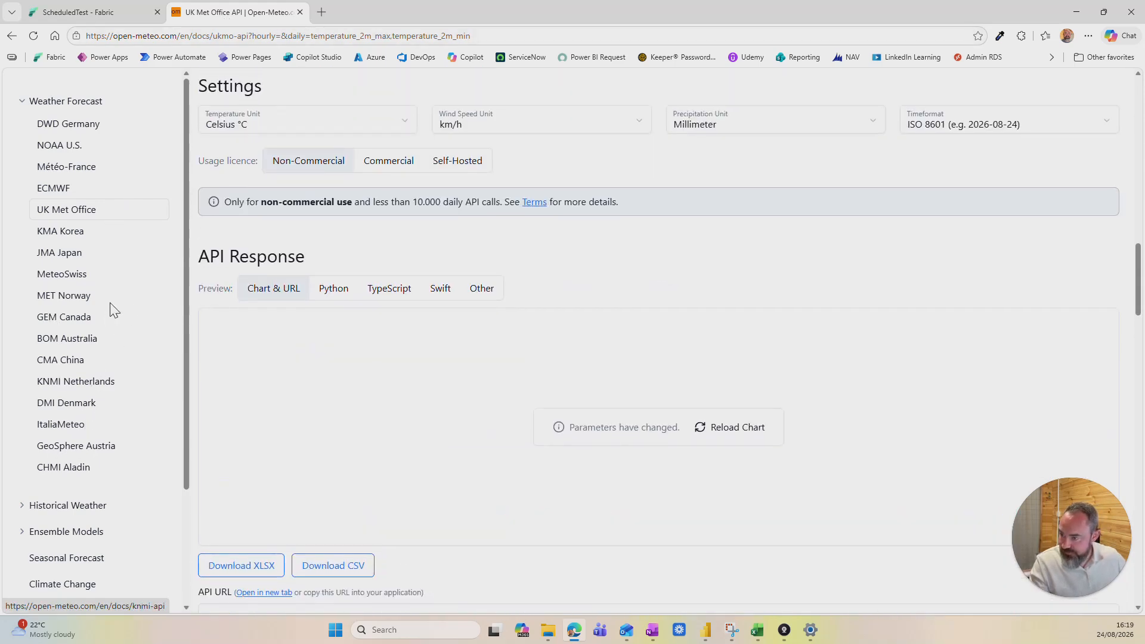
scroll(113, 298, up, 2)
click(66, 149)
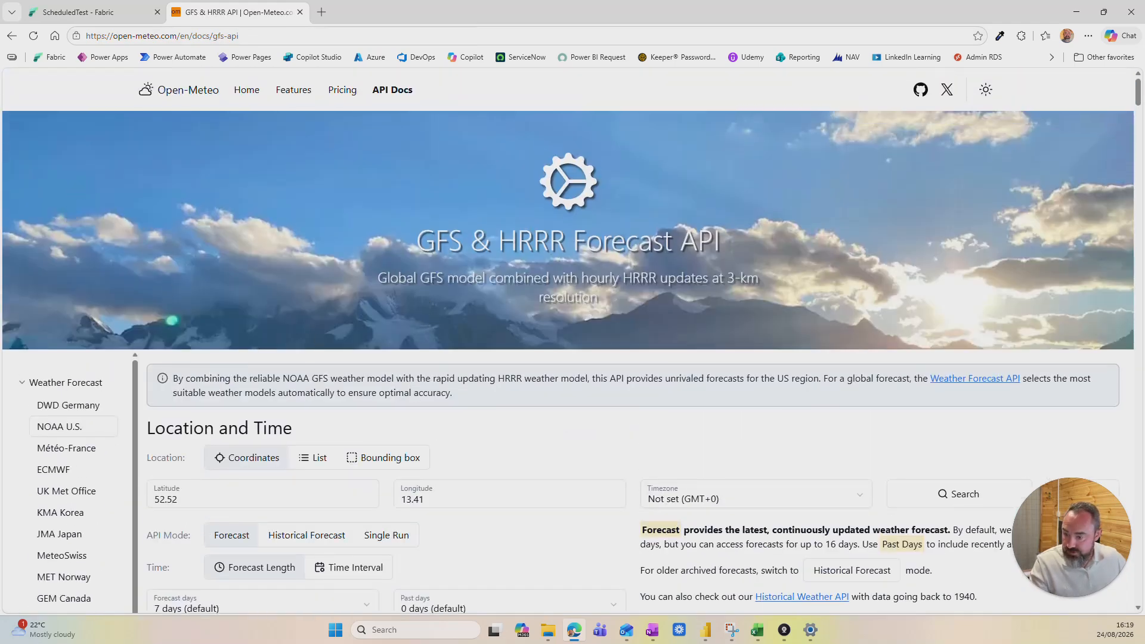
- Copy the latitude 52.52 from the Open-Meteo forecast page into the 13:00 schedule's lat parameter in Fabric
scroll(197, 439, down, 1)
double_click(169, 440)
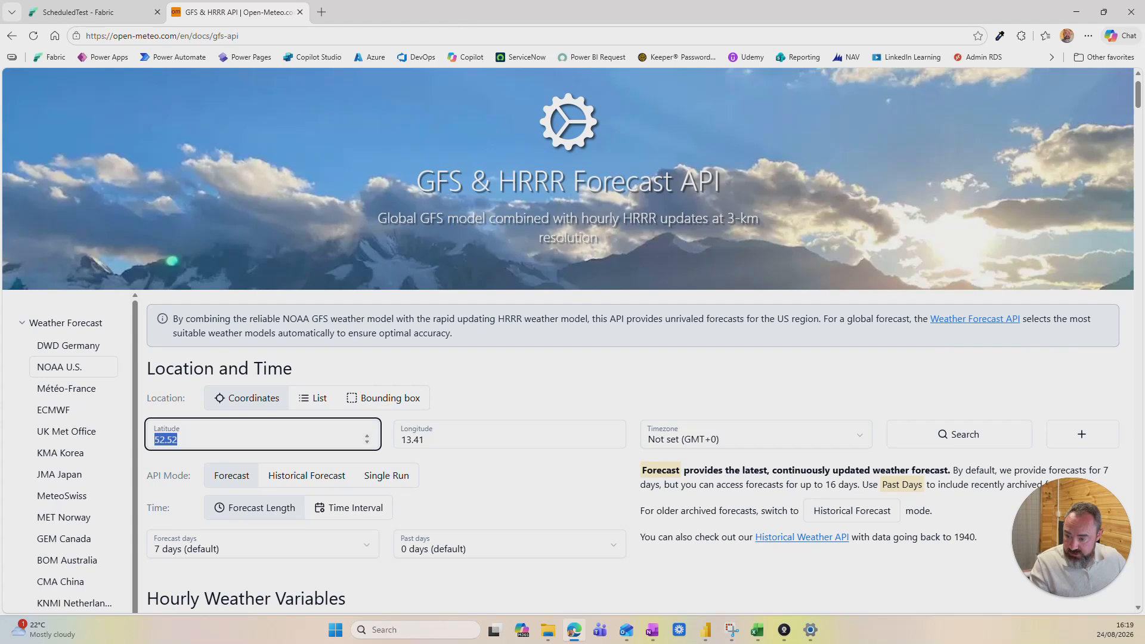
click(108, 13)
click(959, 470)
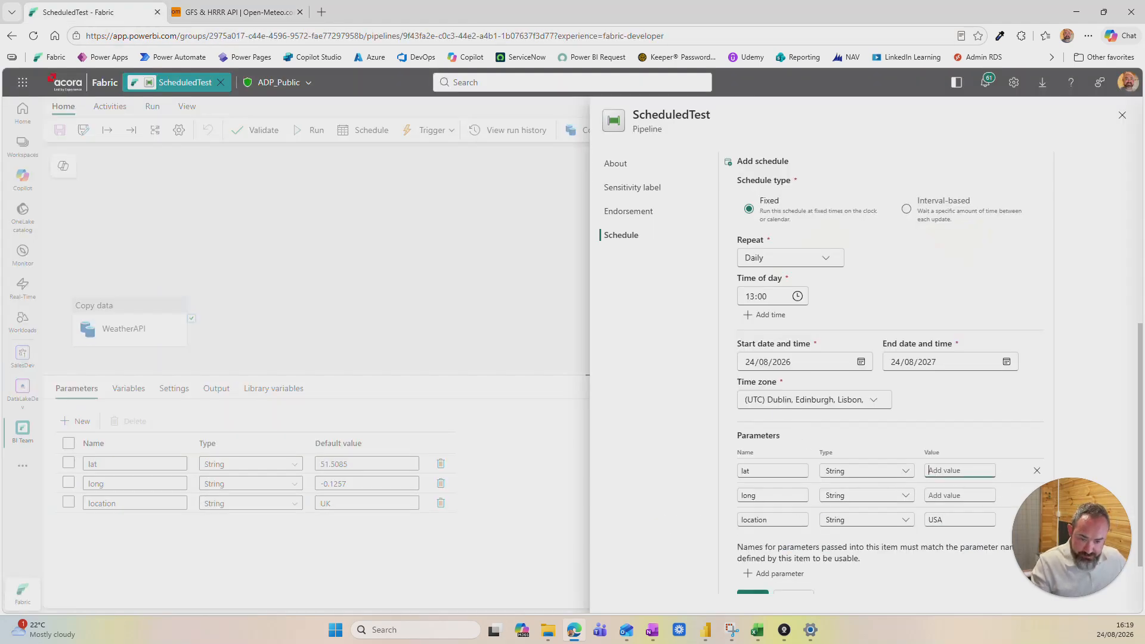
text(52.52)
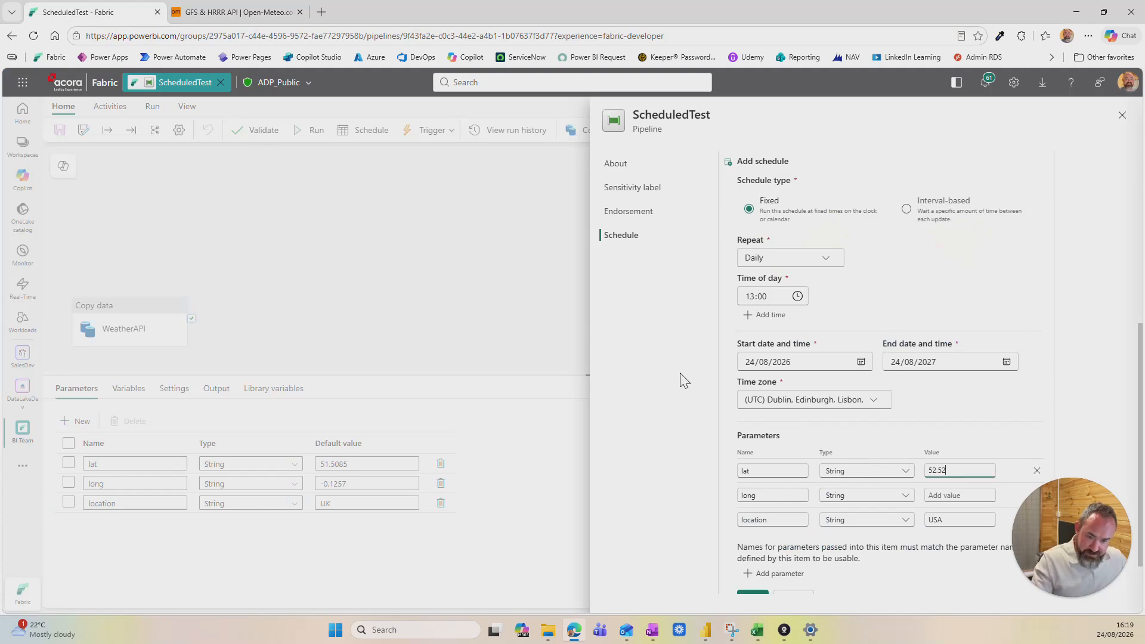
- Copy the Open-Meteo longitude 13.41 into the 13:00 schedule's long parameter and save the schedule
click(239, 12)
drag(429, 440, 406, 441)
click(78, 12)
click(954, 495)
scroll(882, 417, down, 1)
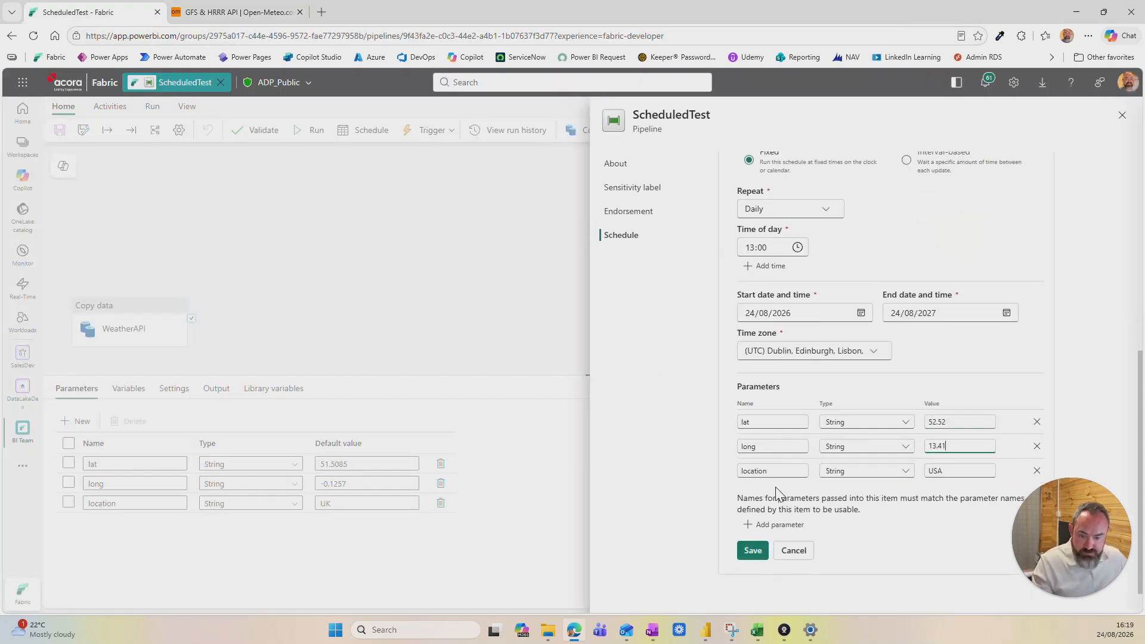
click(754, 549)
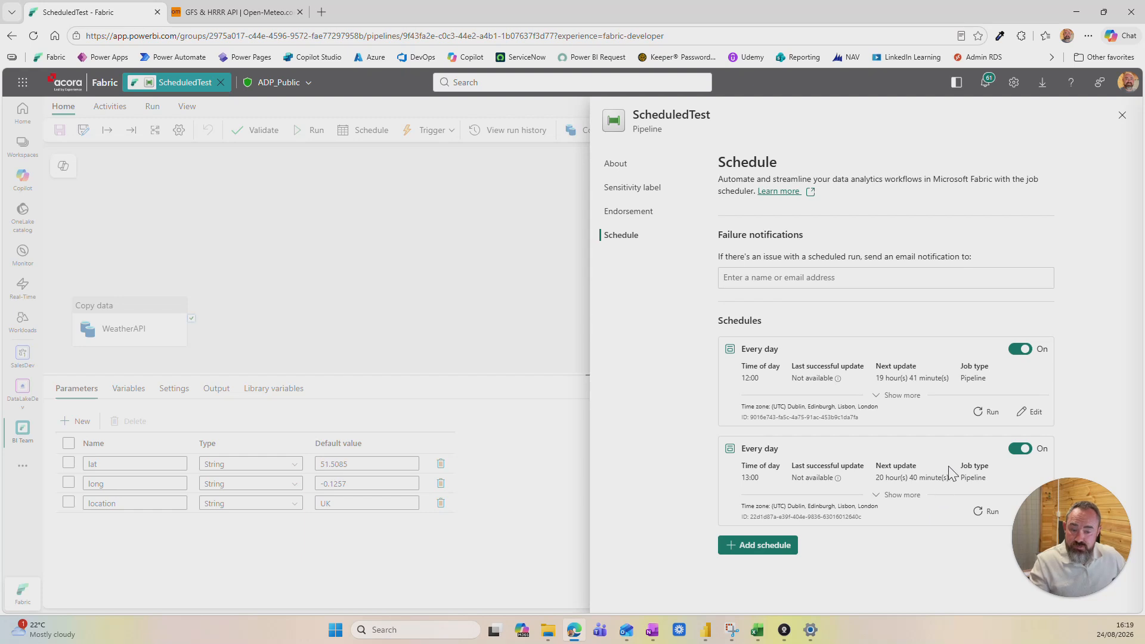
- Try to run the daily 12:00 schedule immediately and dismiss the notification
click(985, 417)
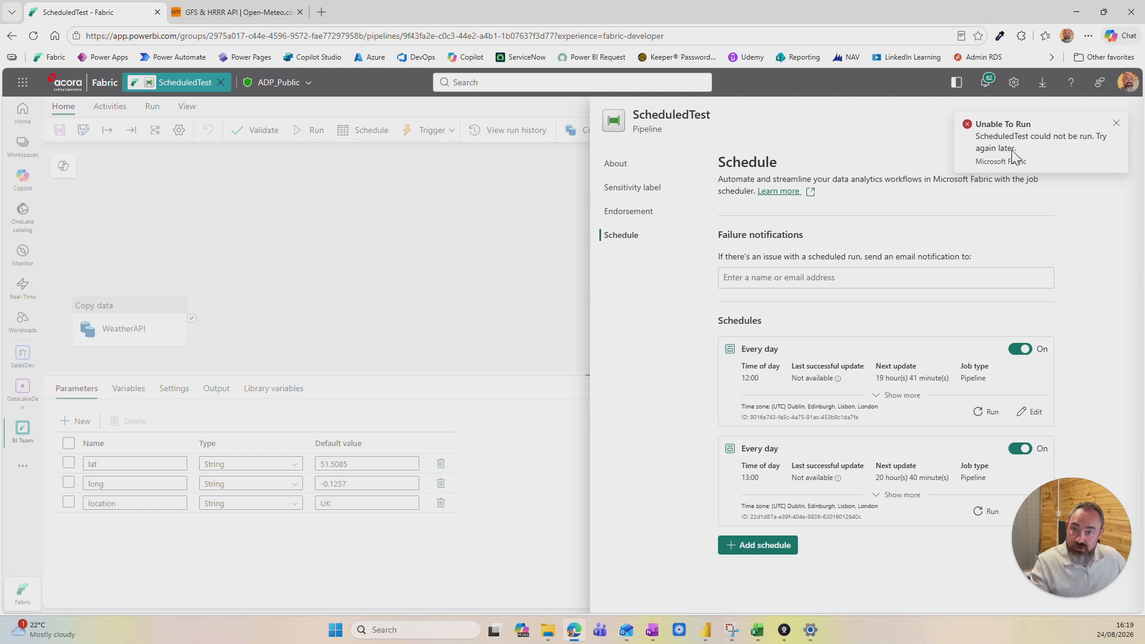
click(1116, 124)
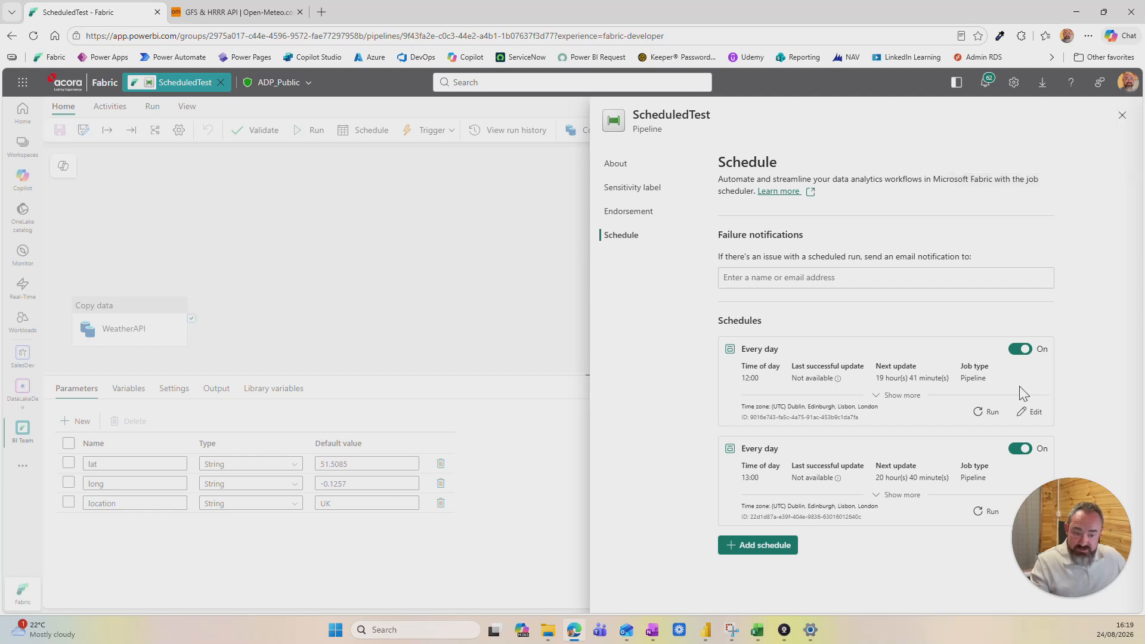
- Change the UK schedule's daily run time to 16:21 and save it
mouse_move(1125, 631)
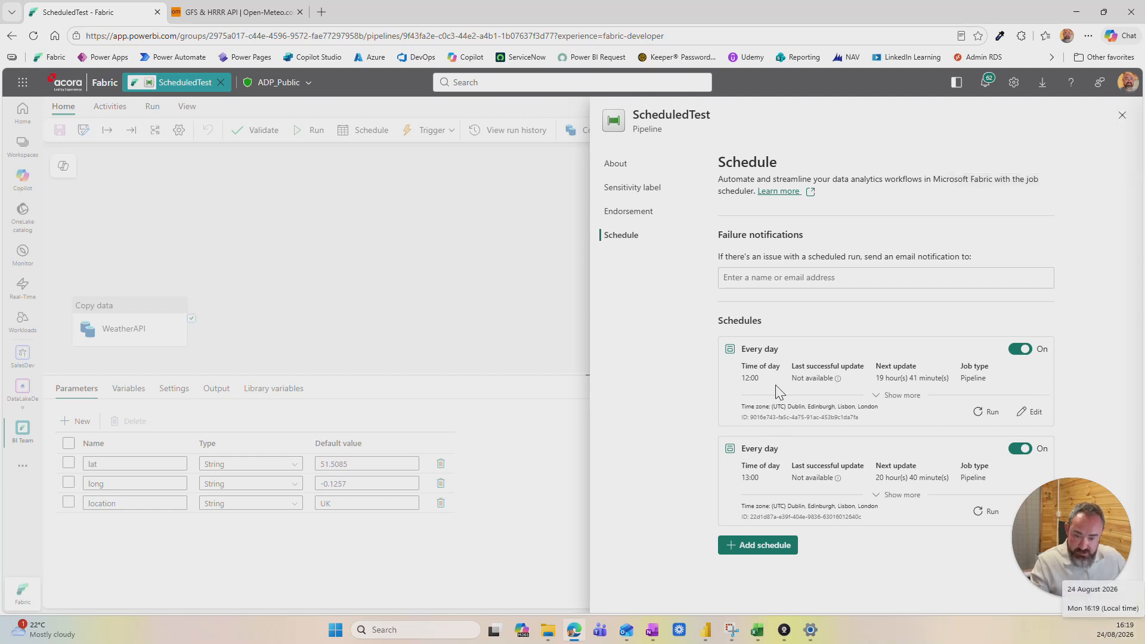
click(1022, 413)
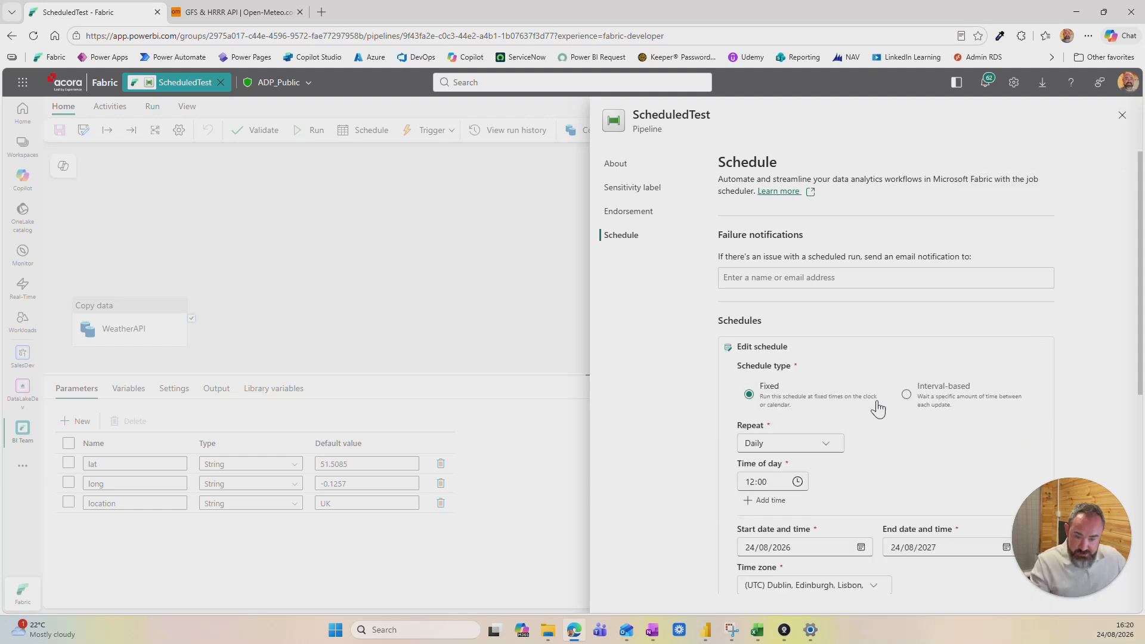
click(755, 483)
text(16:)
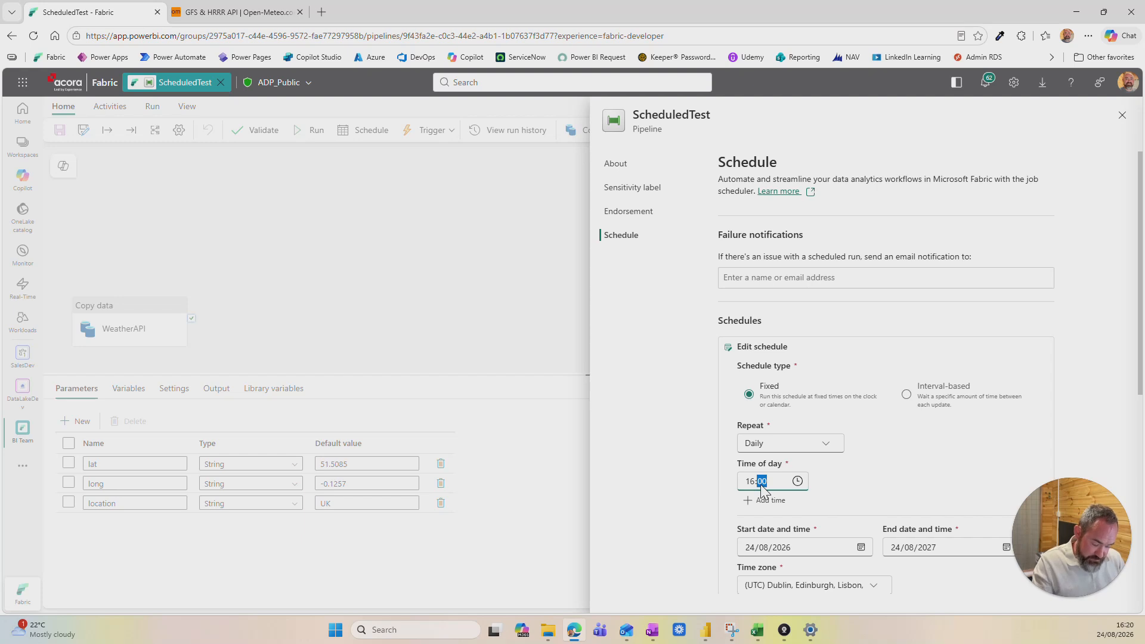
text(21)
click(840, 477)
scroll(847, 465, down, 4)
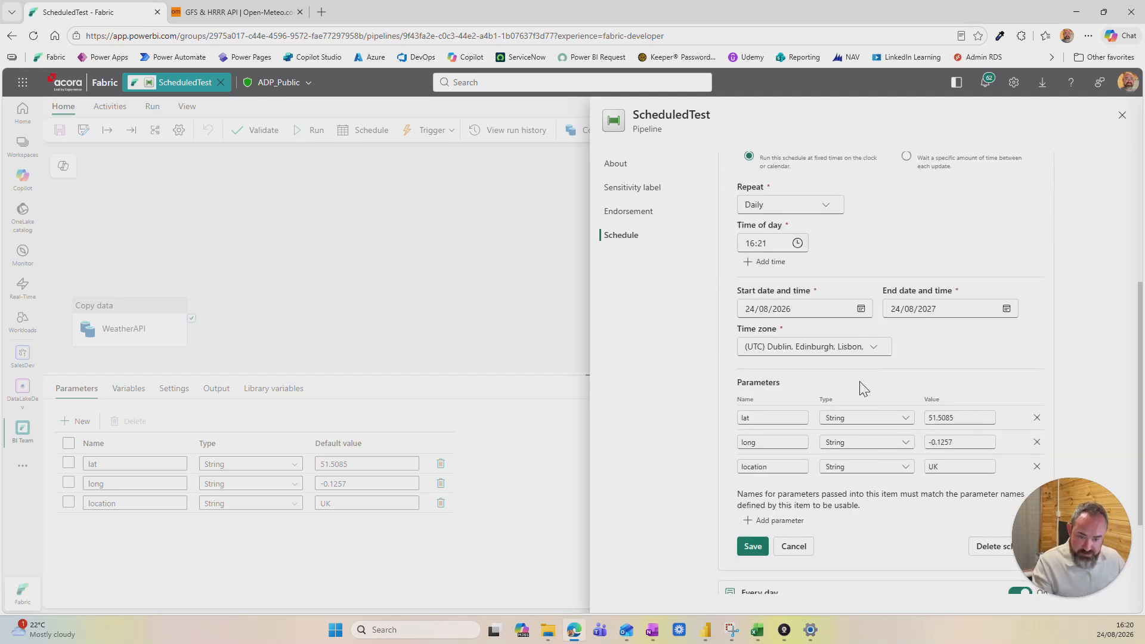
scroll(863, 389, down, 2)
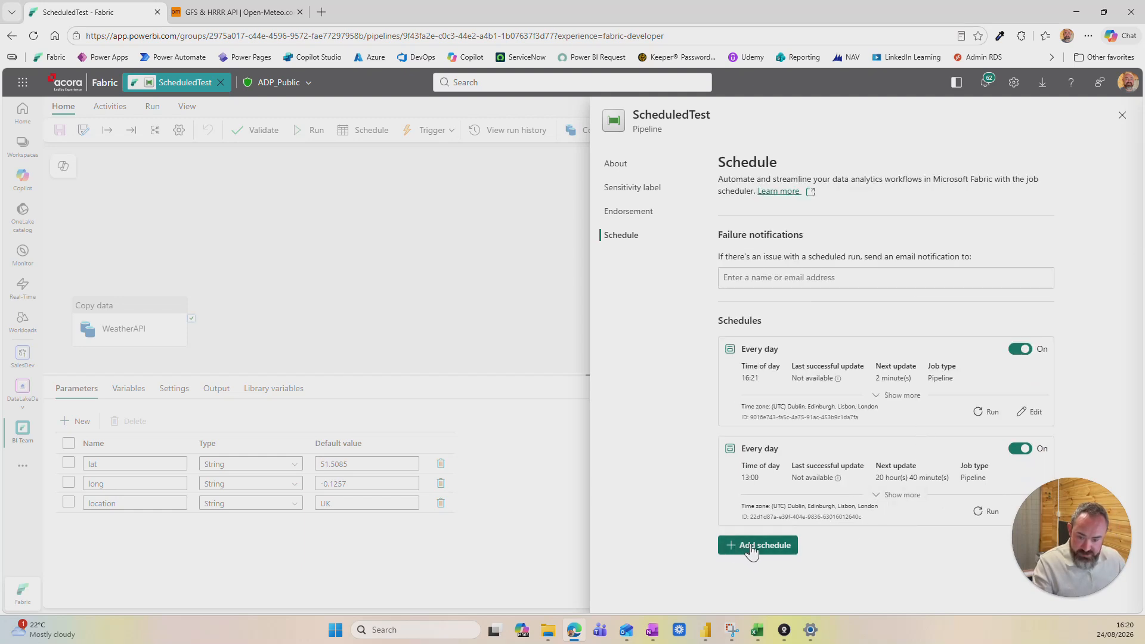
click(761, 546)
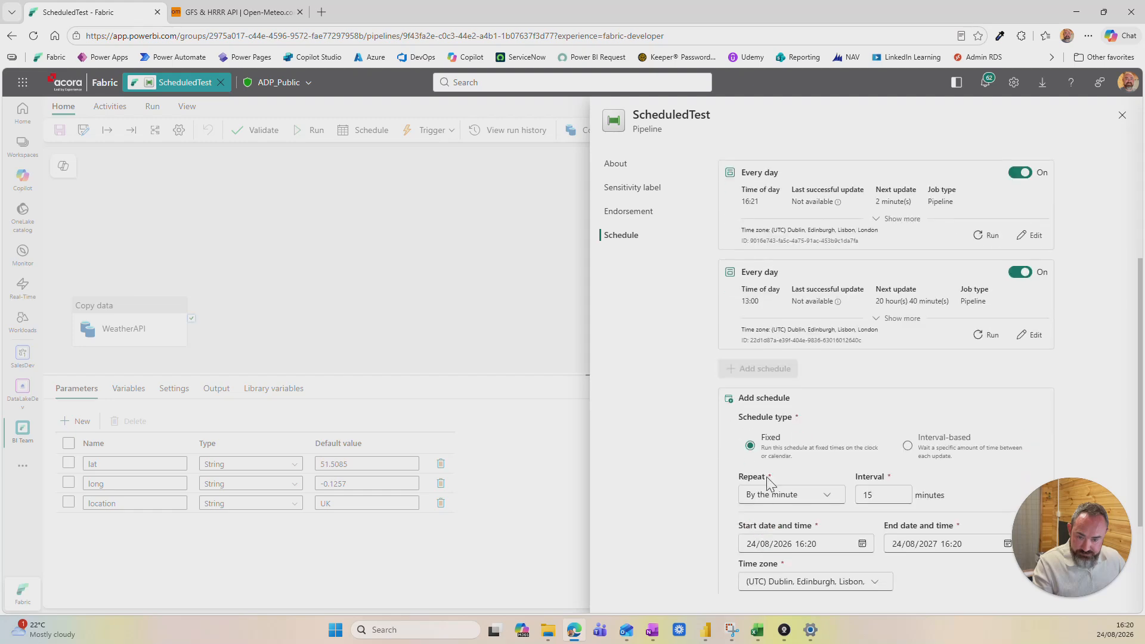
scroll(879, 474, down, 4)
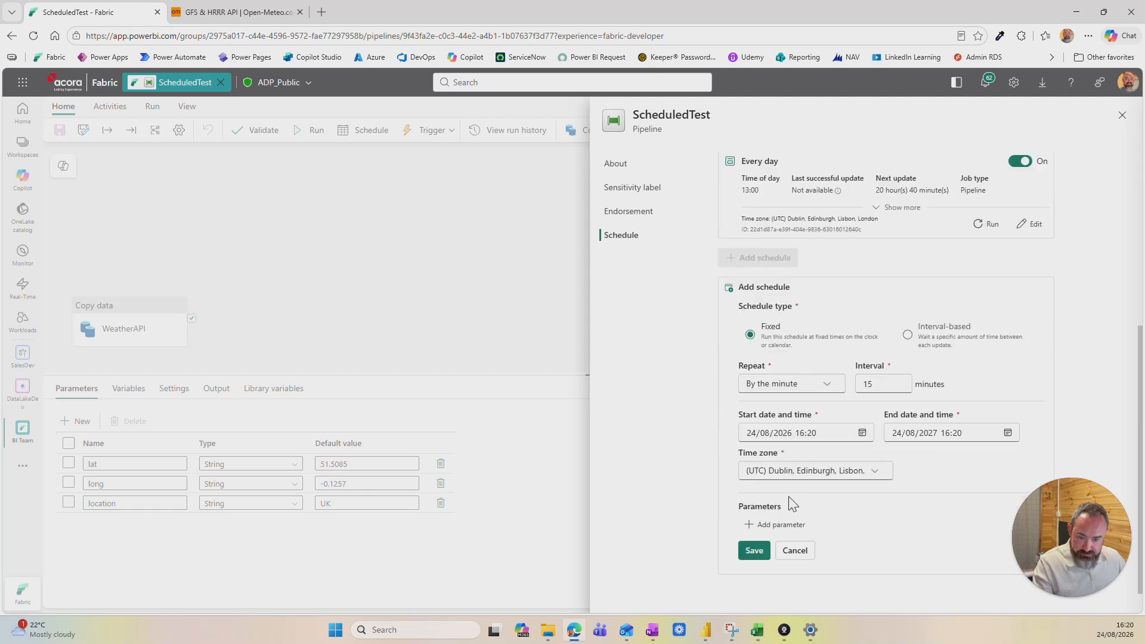
click(795, 548)
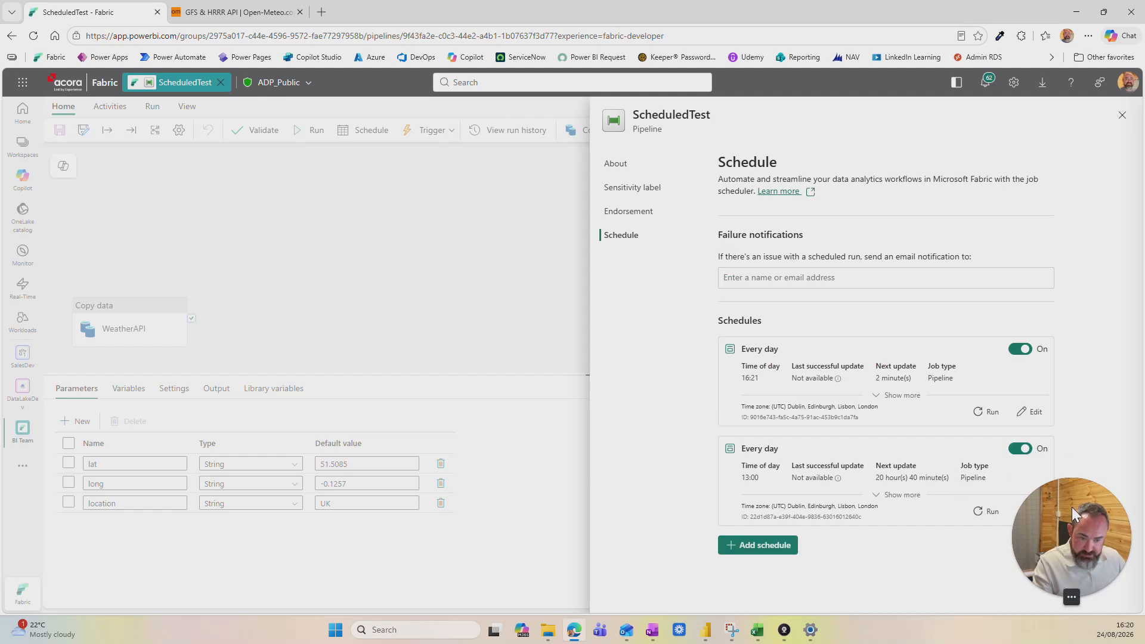
- Change the USA schedule's daily run time to 16:23 and save it
click(1030, 512)
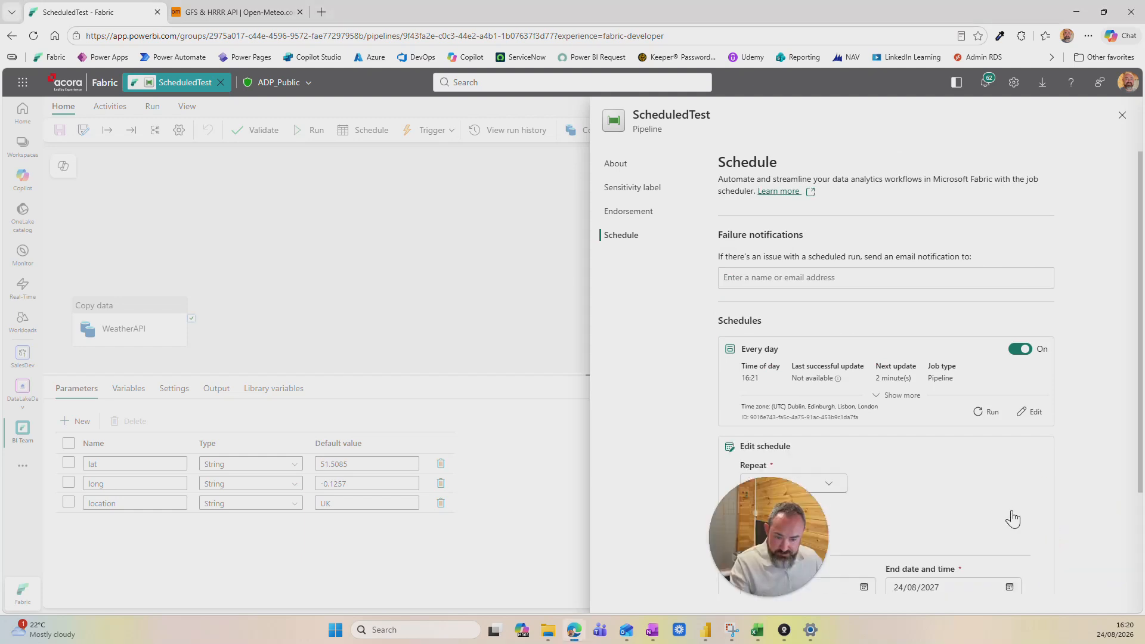
scroll(796, 418, down, 3)
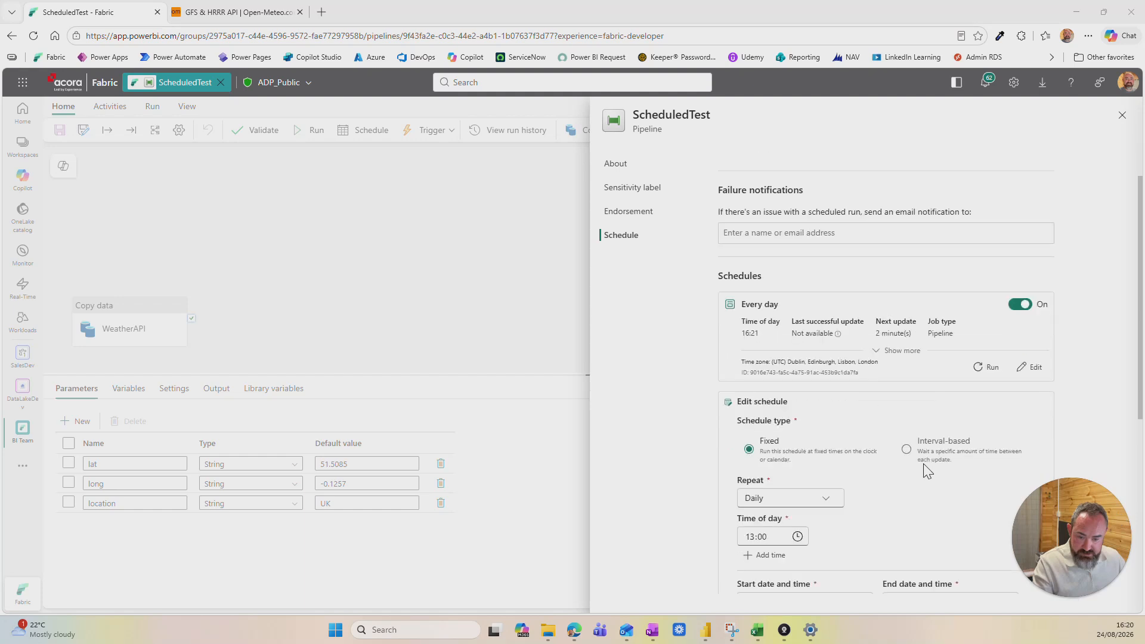
double_click(761, 403)
click(750, 403)
text(1623)
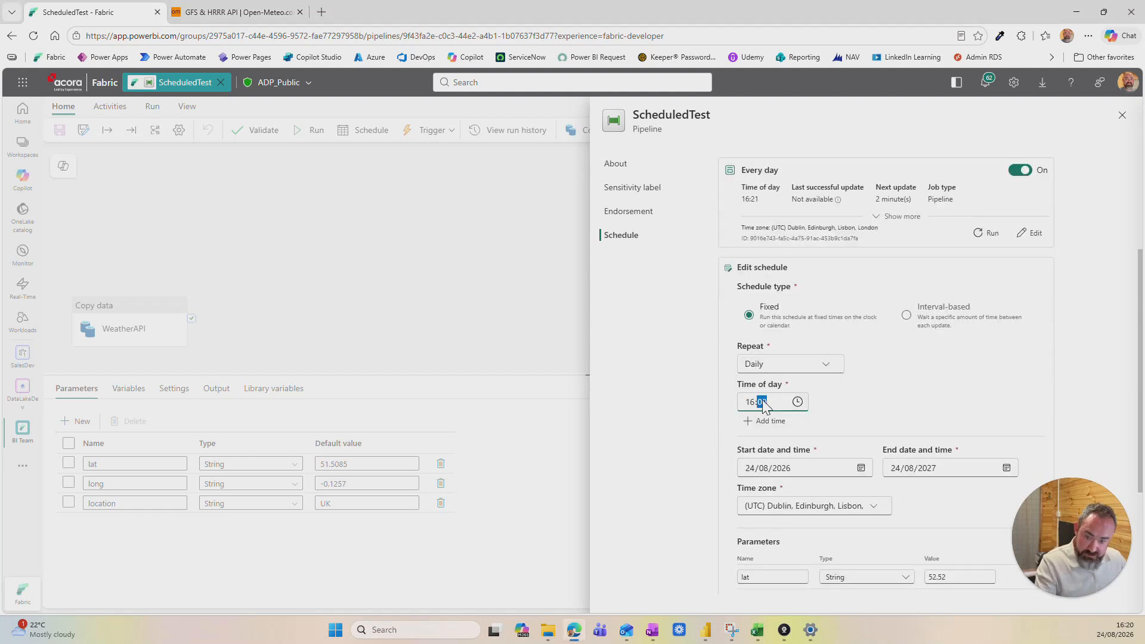
scroll(814, 400, down, 3)
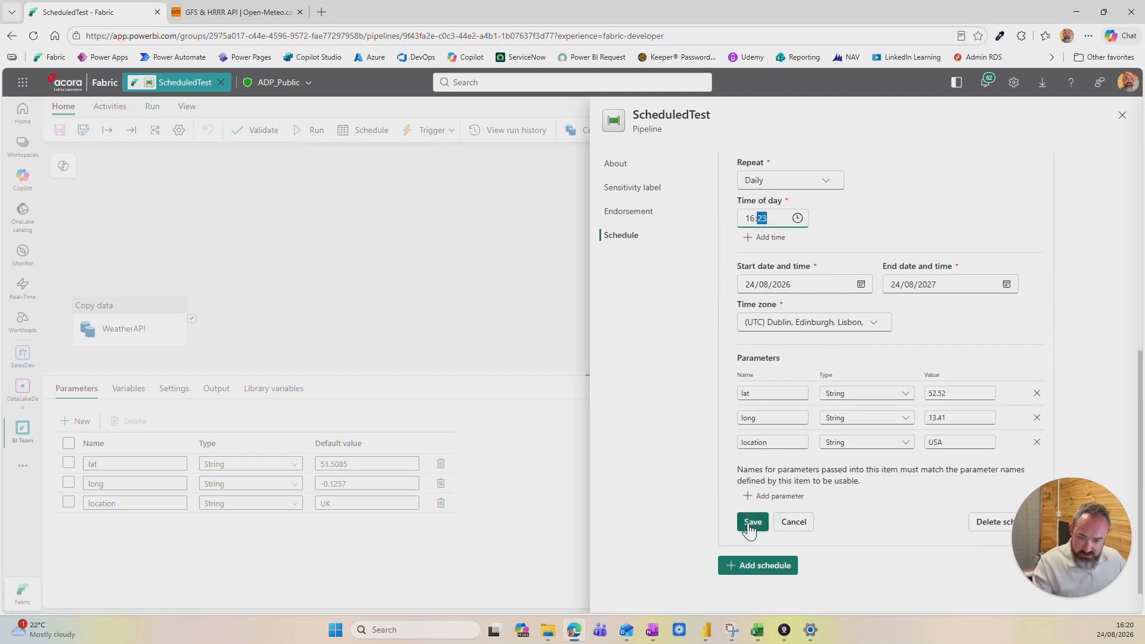
click(749, 528)
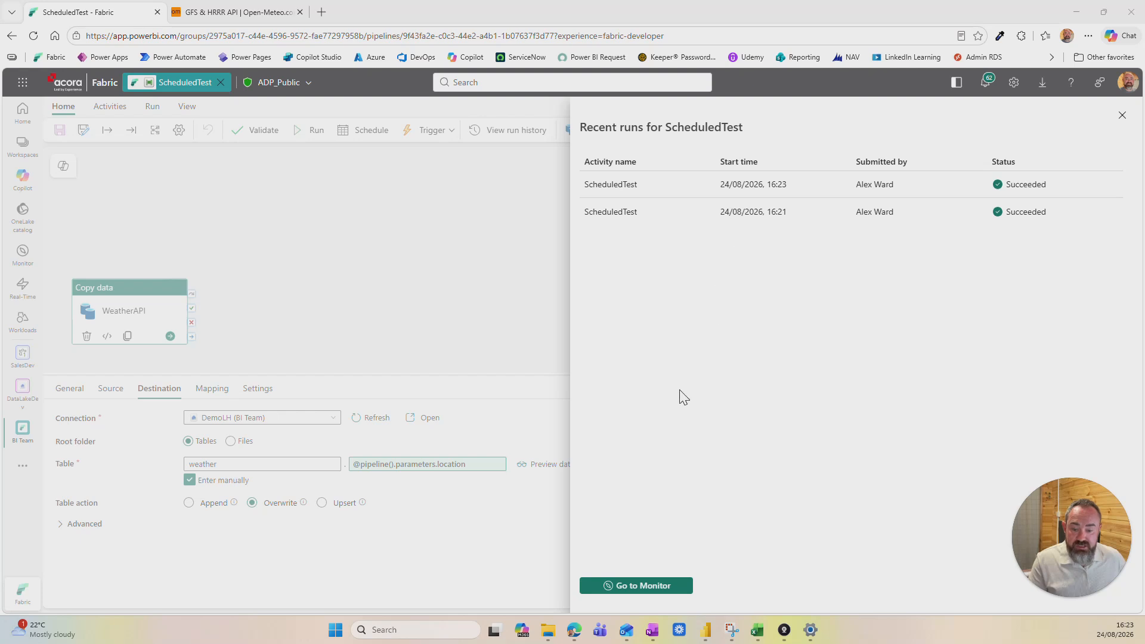
- Close the recent runs, open the DemoLH lakehouse from the BI Team workspace, and refresh it to expand the weather schema
click(1122, 117)
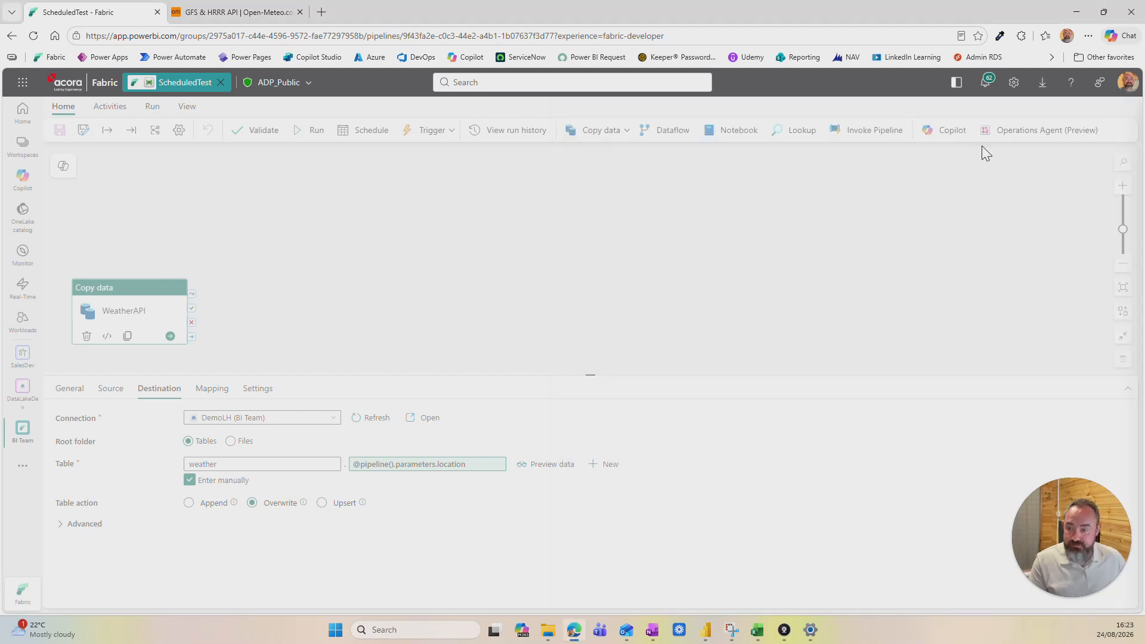
click(23, 146)
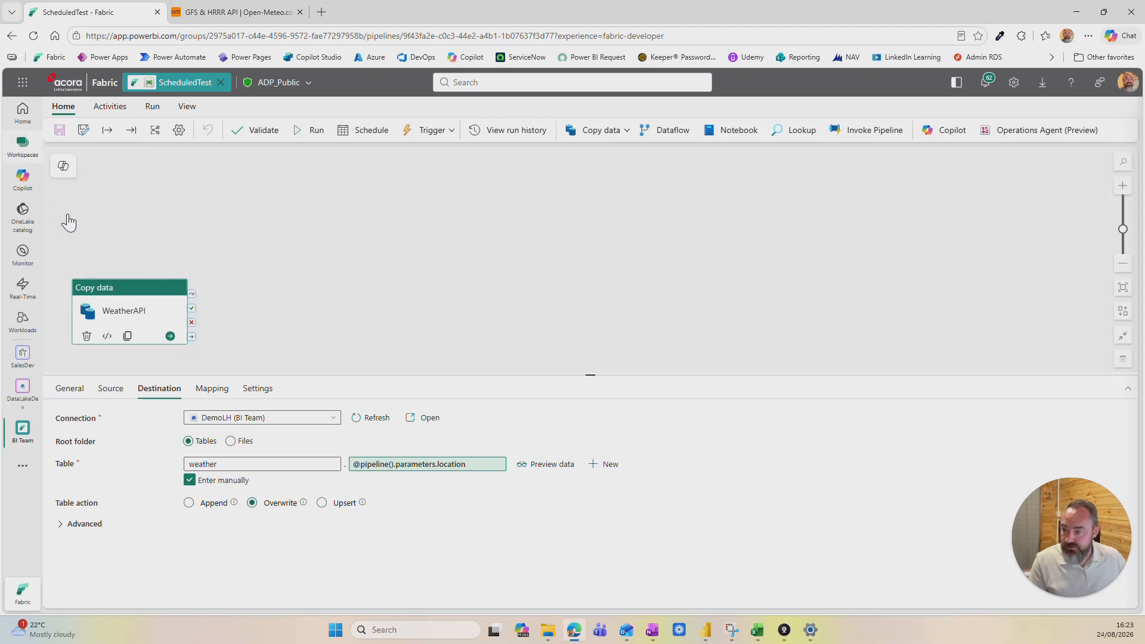
click(99, 210)
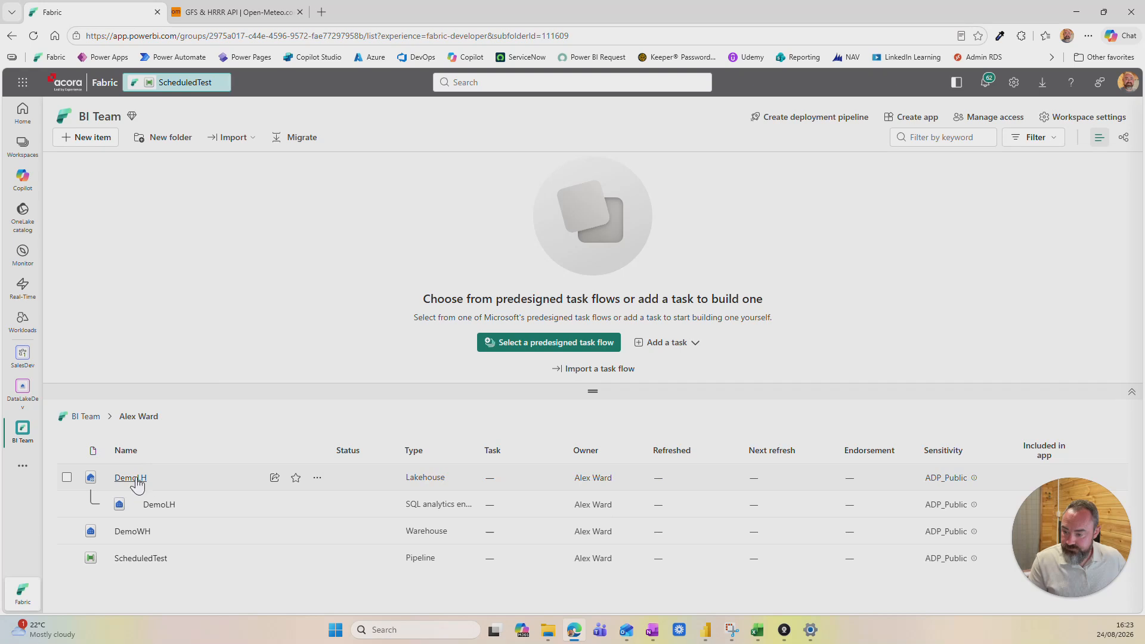
click(131, 479)
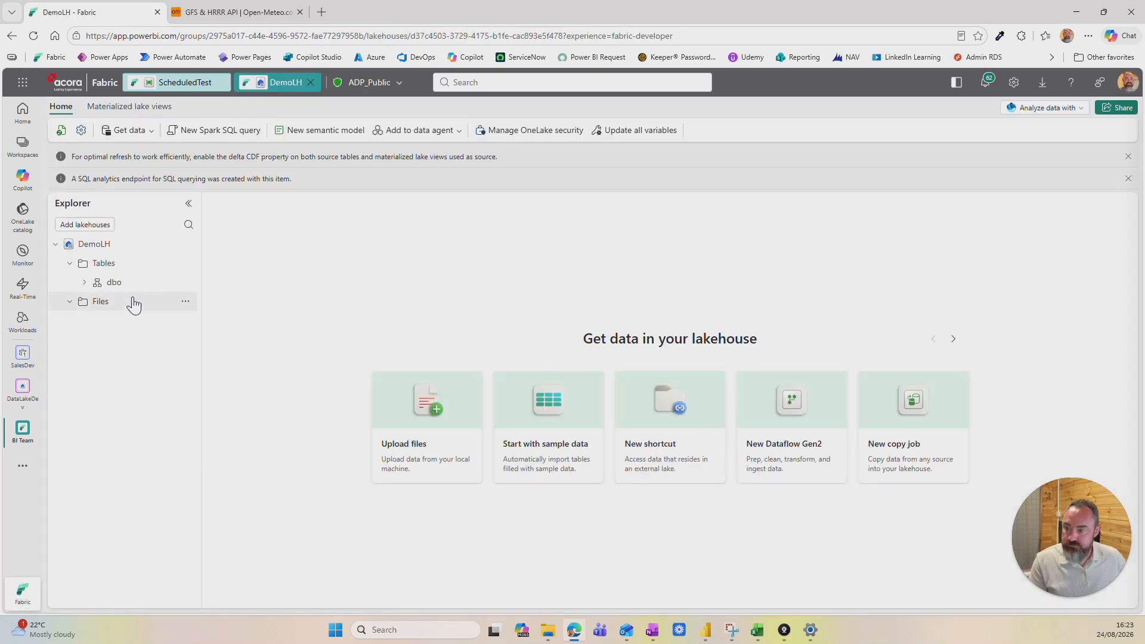
click(62, 132)
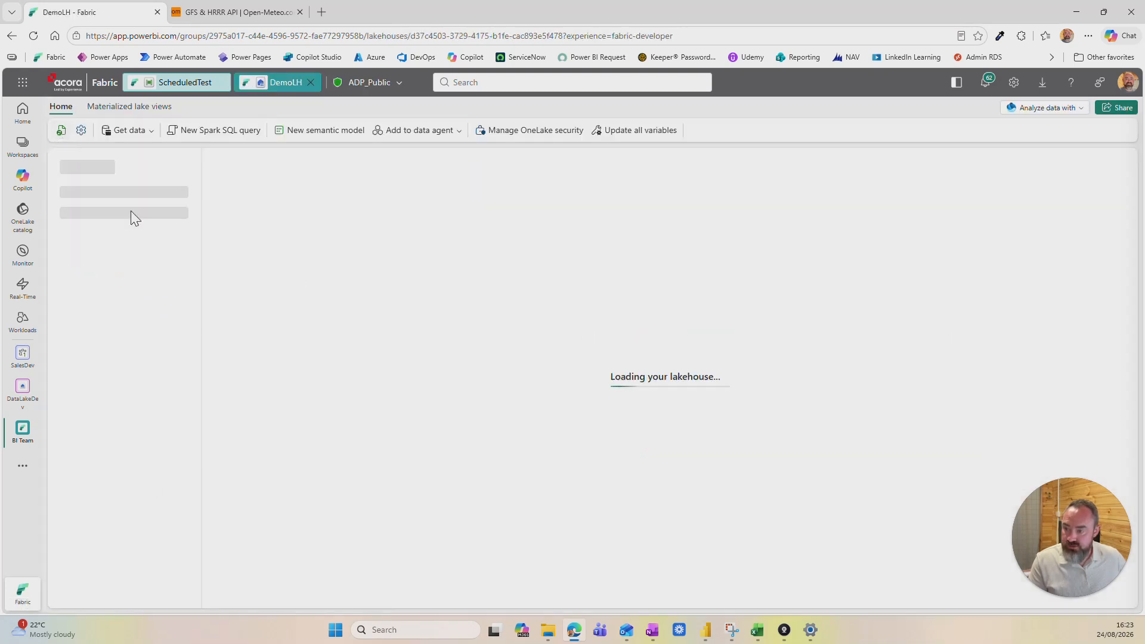
click(114, 301)
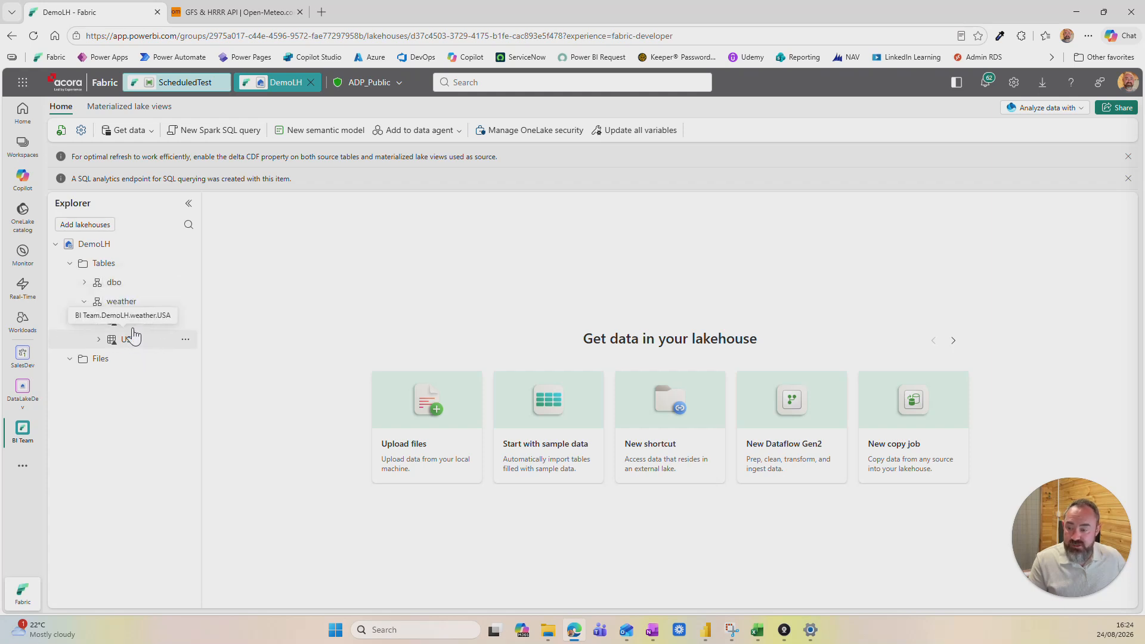
- Preview the UK and USA tables in the weather schema and return to the ScheduledTest pipeline
click(132, 323)
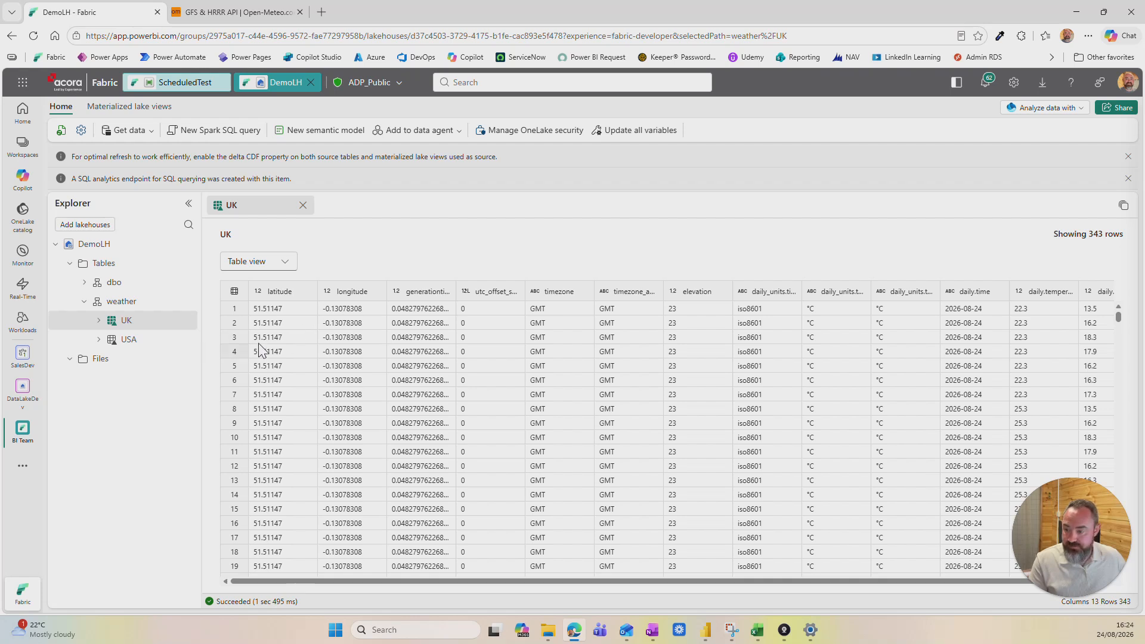
click(128, 341)
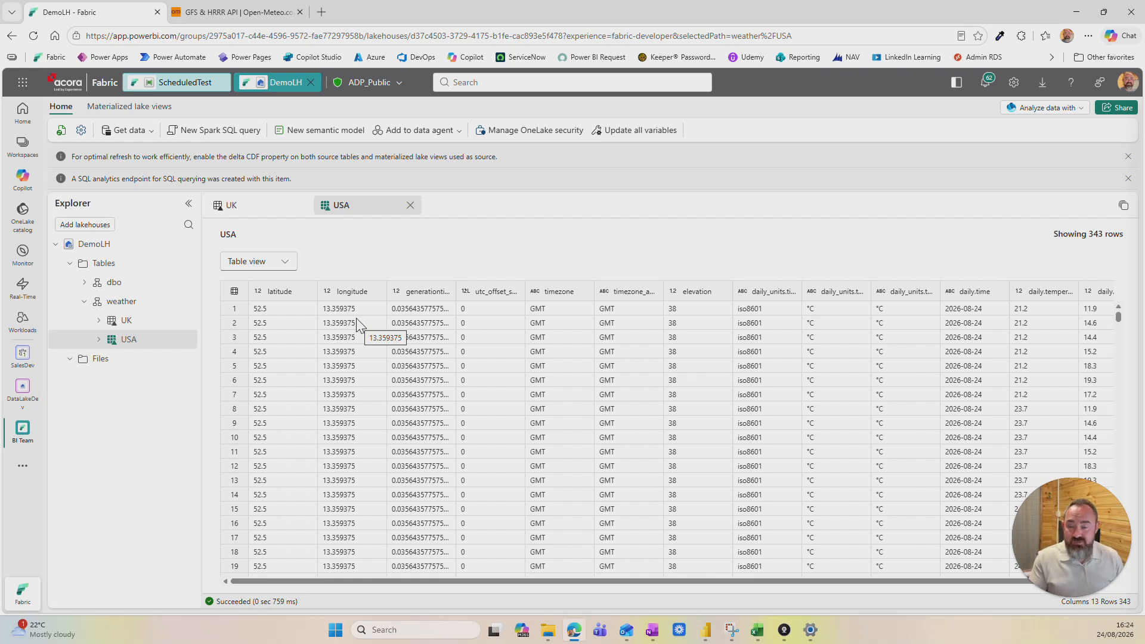
click(155, 84)
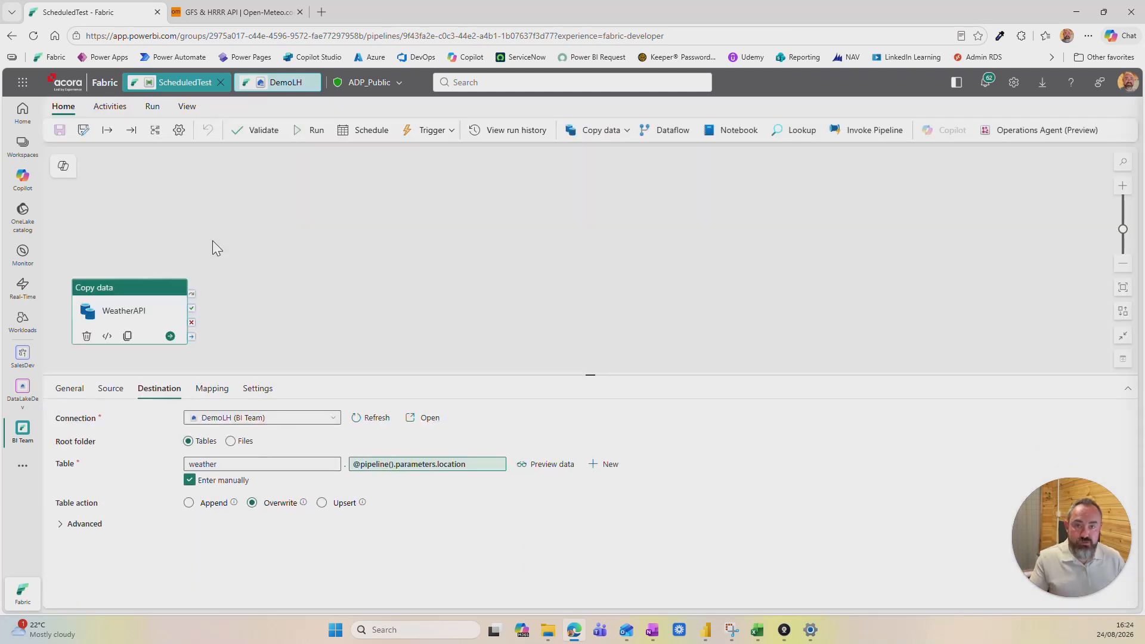